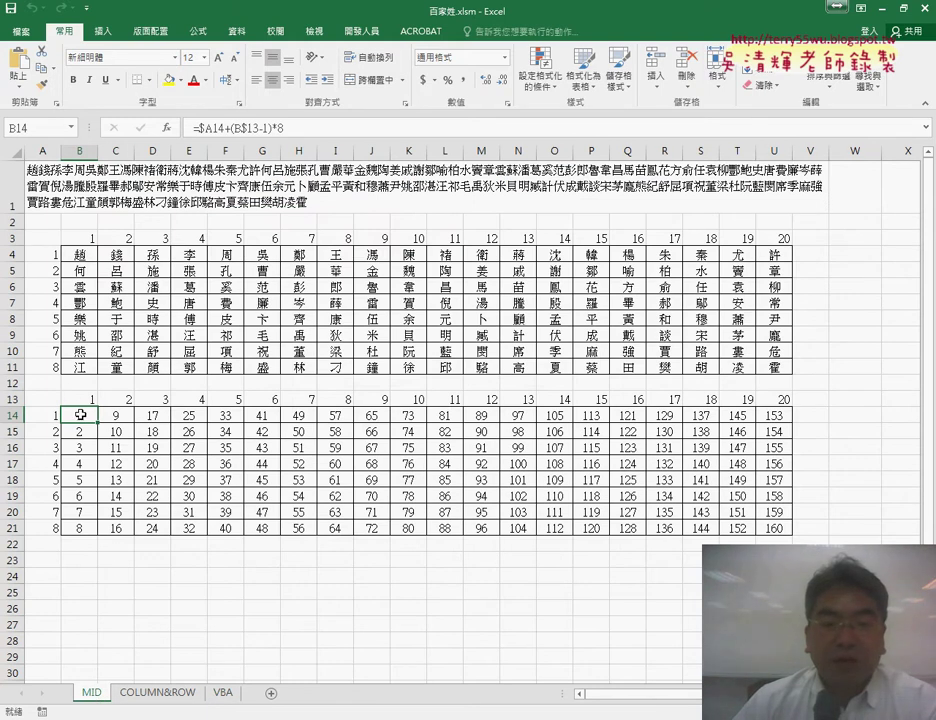
Step: Inspect the MID function arguments of cell B4 on the MID sheet, closing the dialog without changes
click(82, 256)
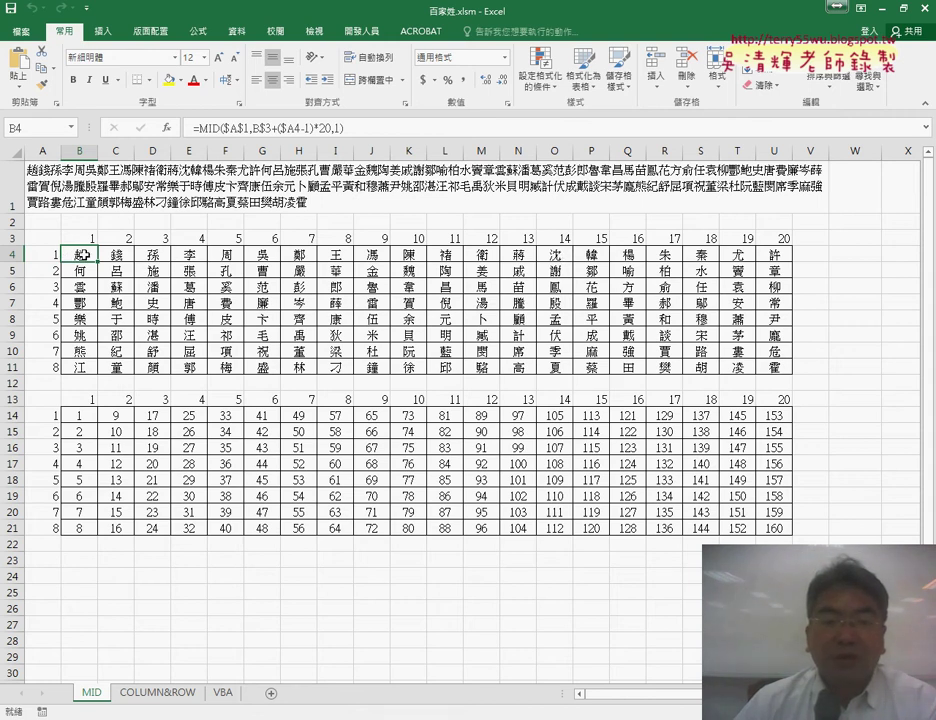
click(200, 128)
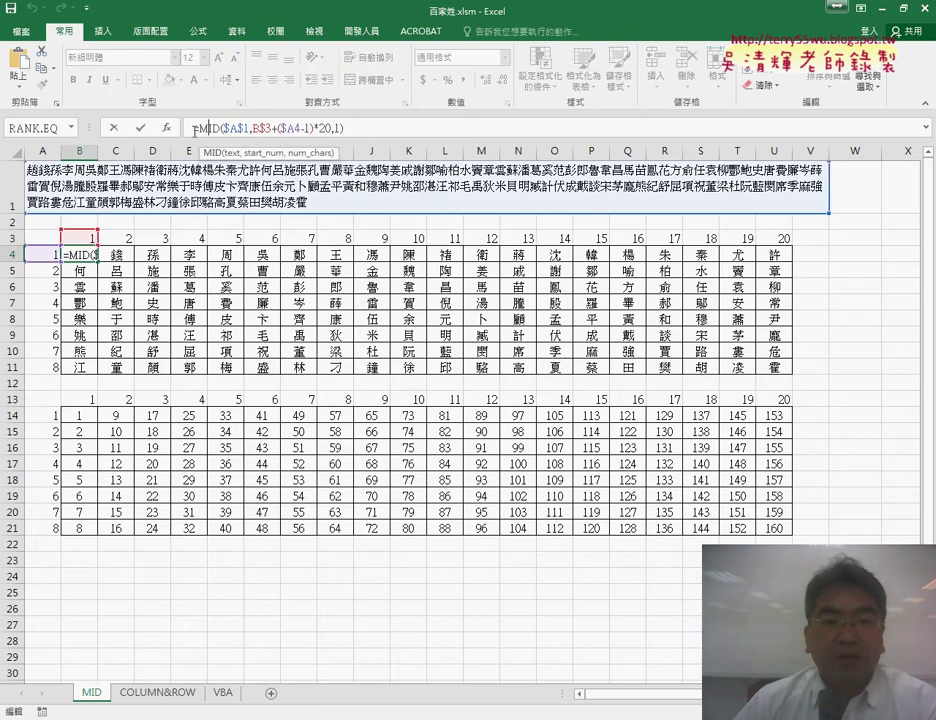
click(170, 128)
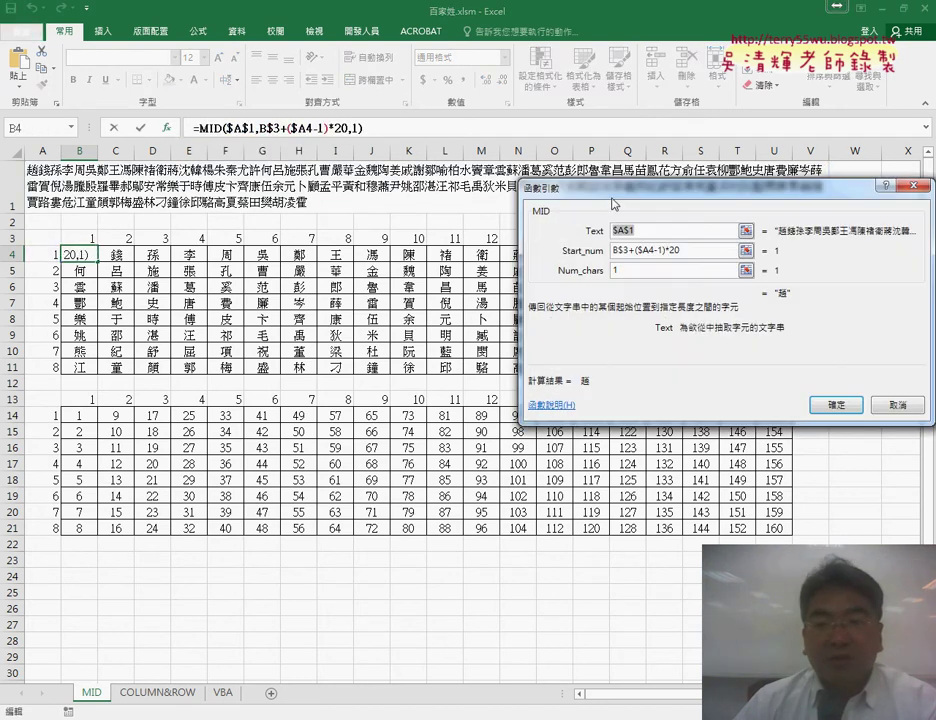
drag(449, 148, 253, 289)
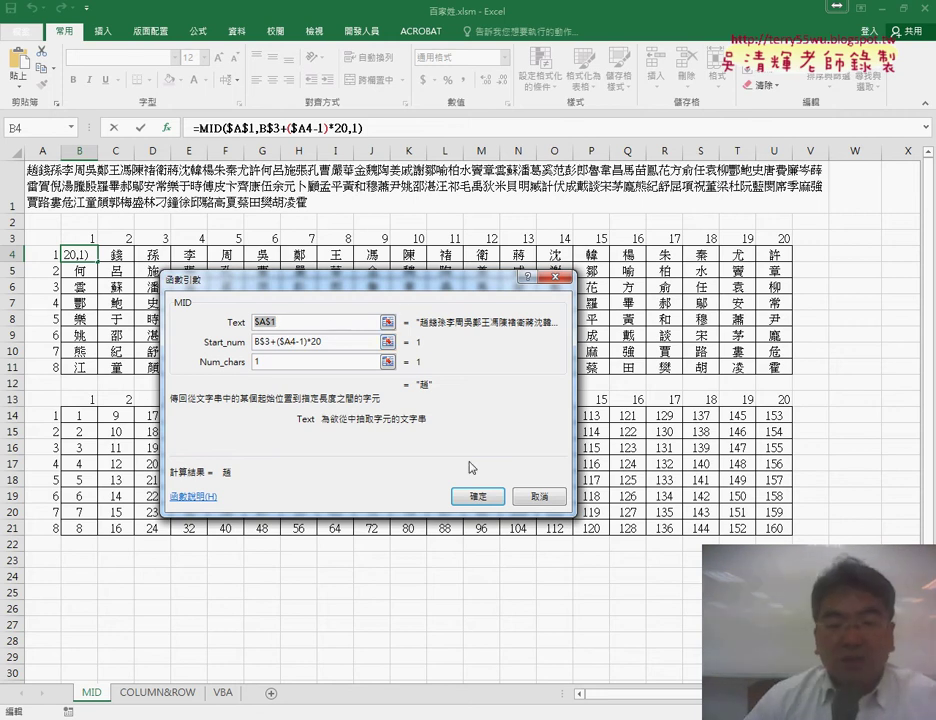
click(537, 497)
Step: Open the MID function arguments of cell B3 on the COLUMN&ROW sheet
click(158, 692)
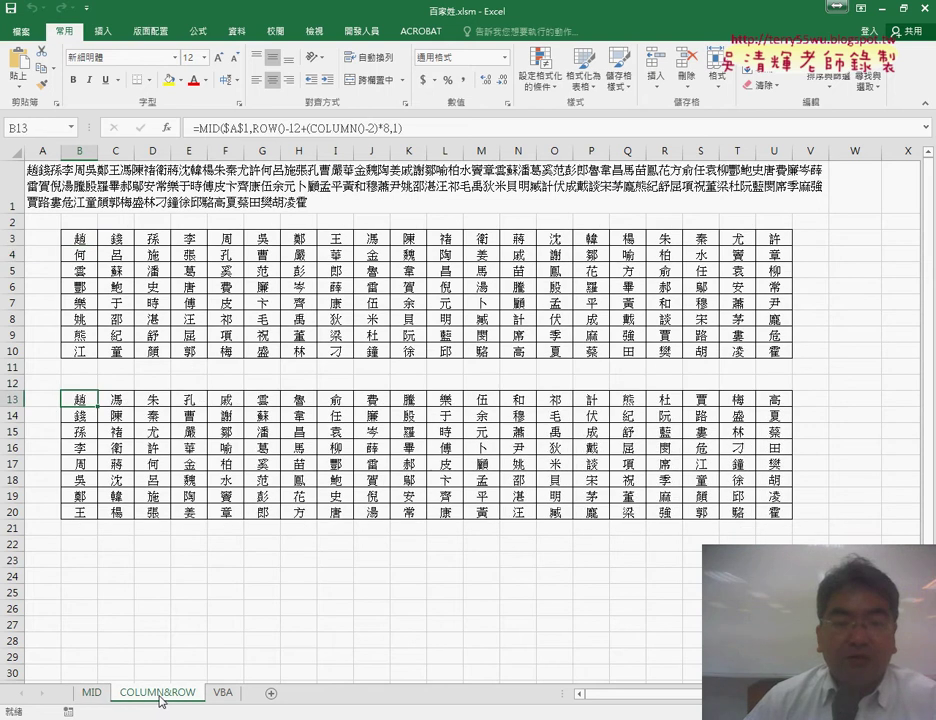
click(84, 242)
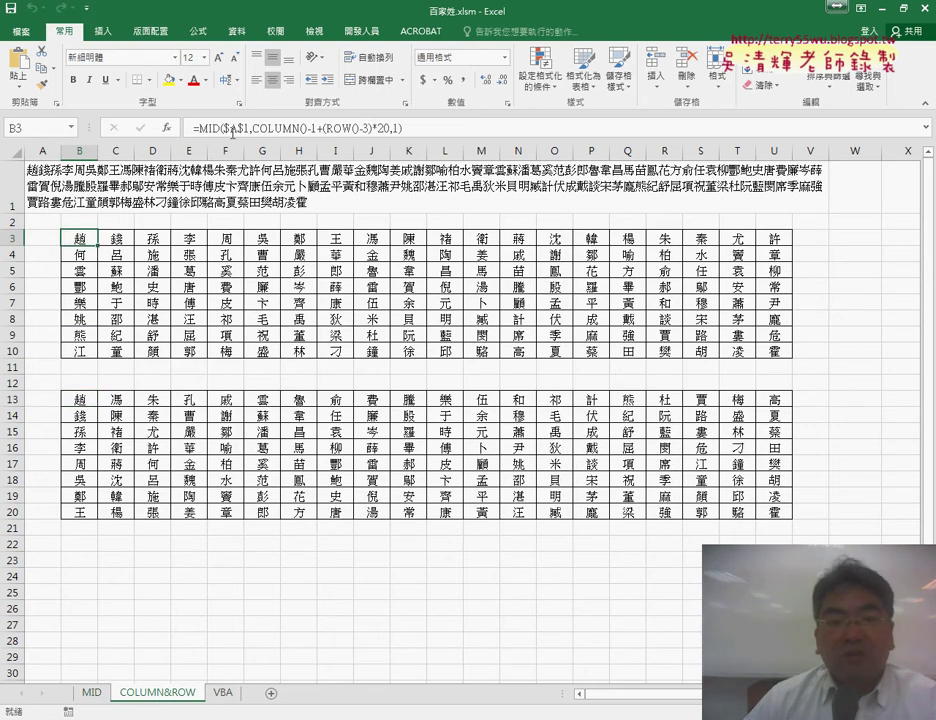
click(210, 128)
click(167, 128)
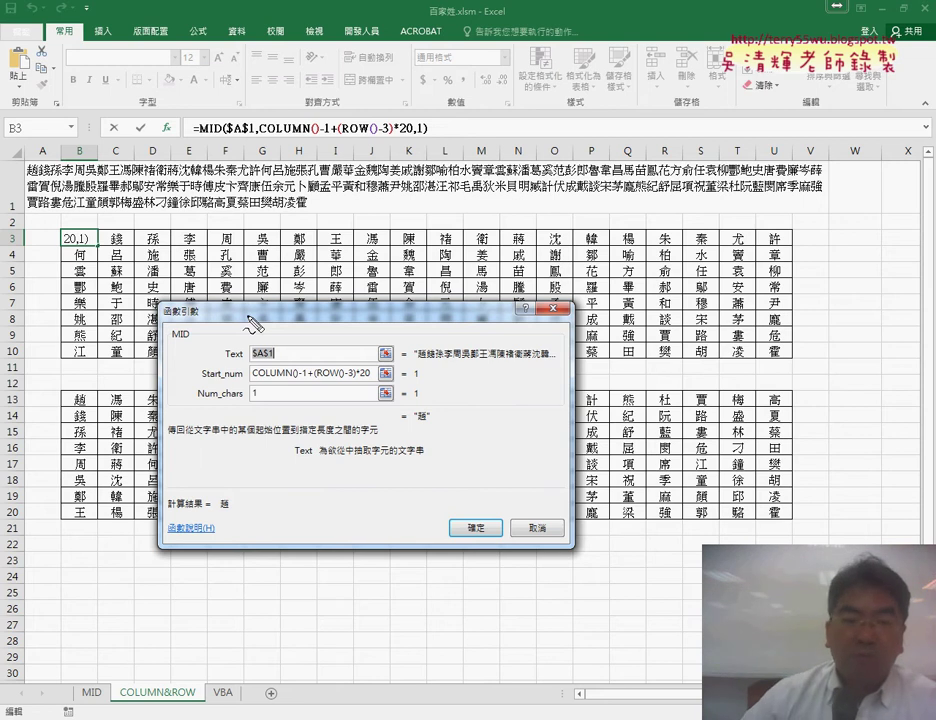
Step: Mark columns 1 and 20, rows 1 and 8 and the formula's COLUMN and ROW parts, then clear the marks and cancel the function arguments
drag(81, 208, 78, 222)
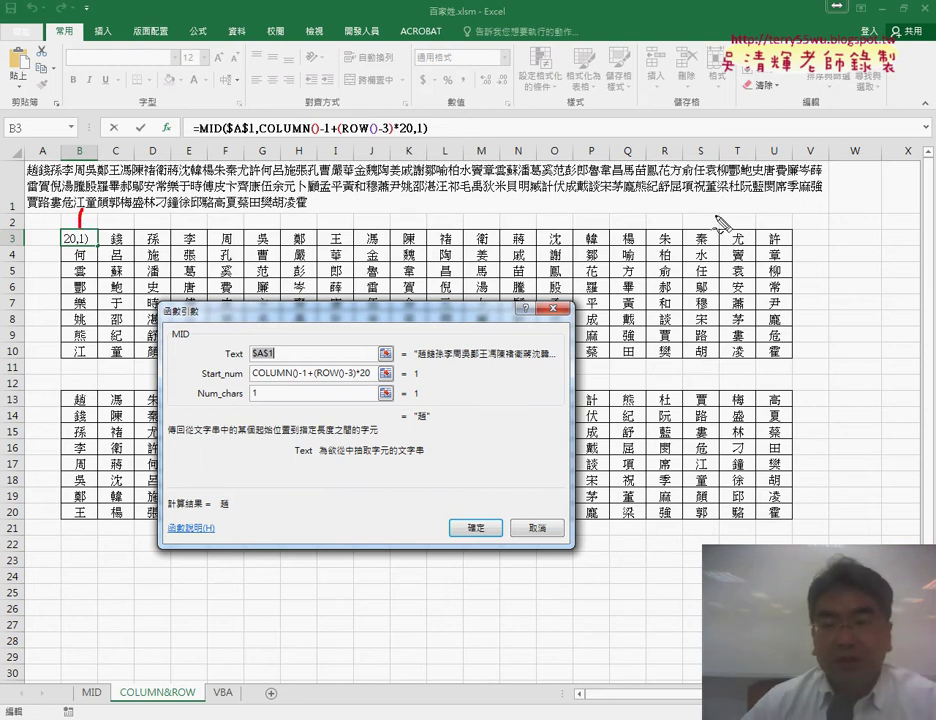
mouse_move(768, 213)
mouse_down()
mouse_move(784, 222)
mouse_move(792, 214)
mouse_up()
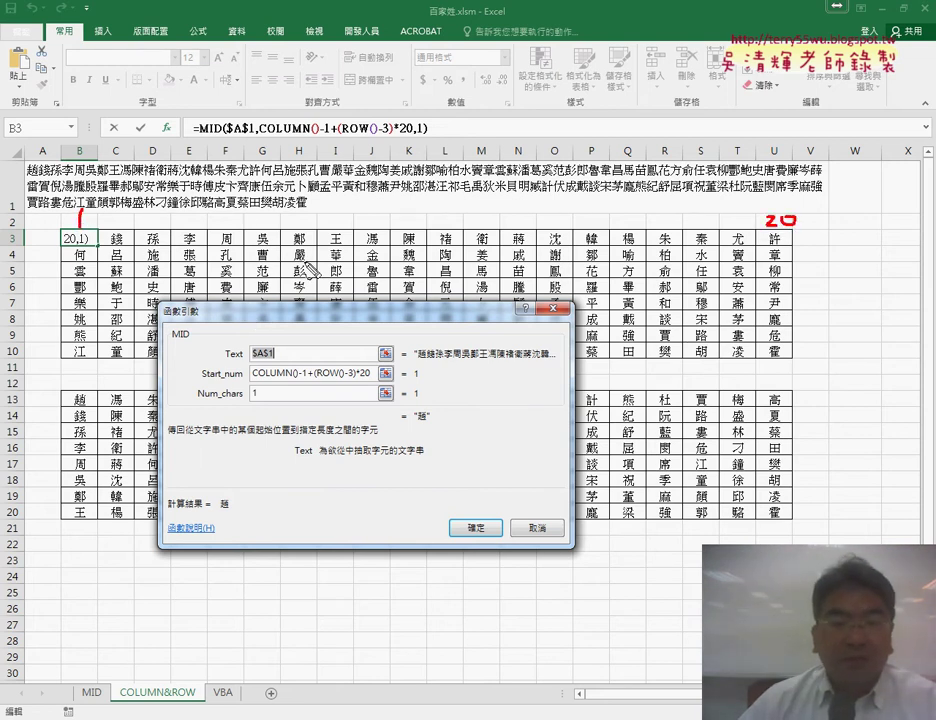
drag(43, 232, 42, 245)
mouse_move(38, 358)
mouse_down()
mouse_move(44, 343)
mouse_move(52, 353)
mouse_up()
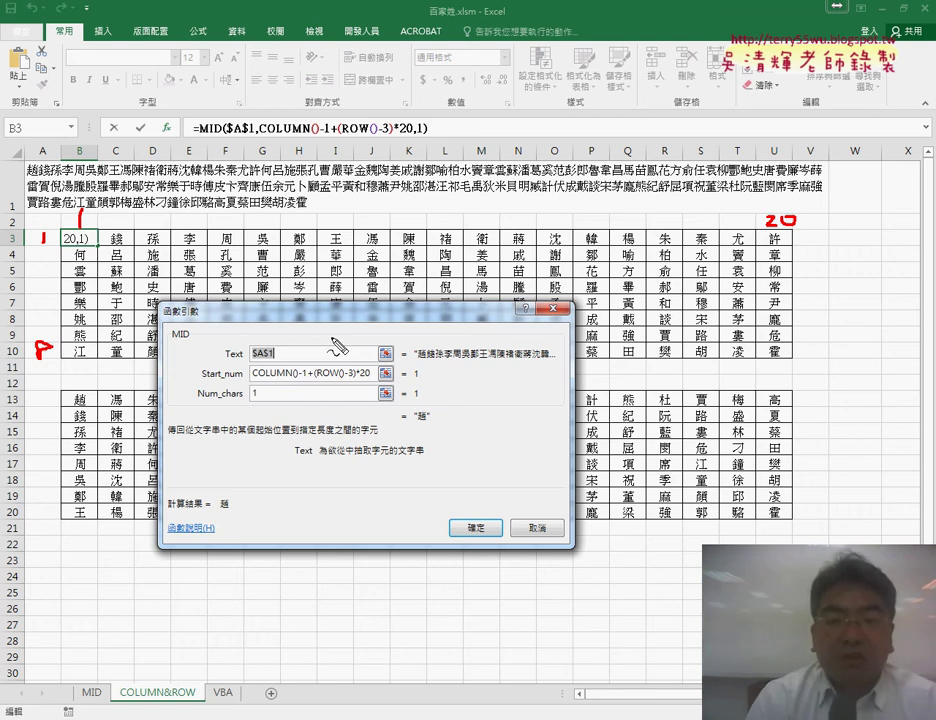
drag(260, 138, 378, 138)
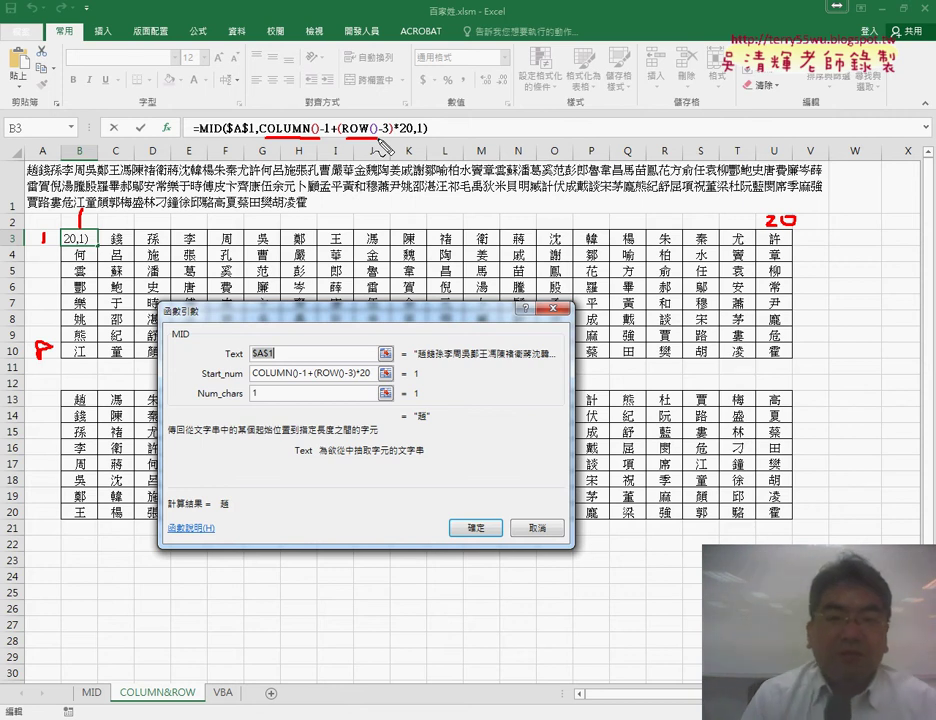
mouse_move(316, 220)
mouse_down()
mouse_move(215, 165)
mouse_move(300, 145)
mouse_move(360, 175)
mouse_move(346, 182)
mouse_up()
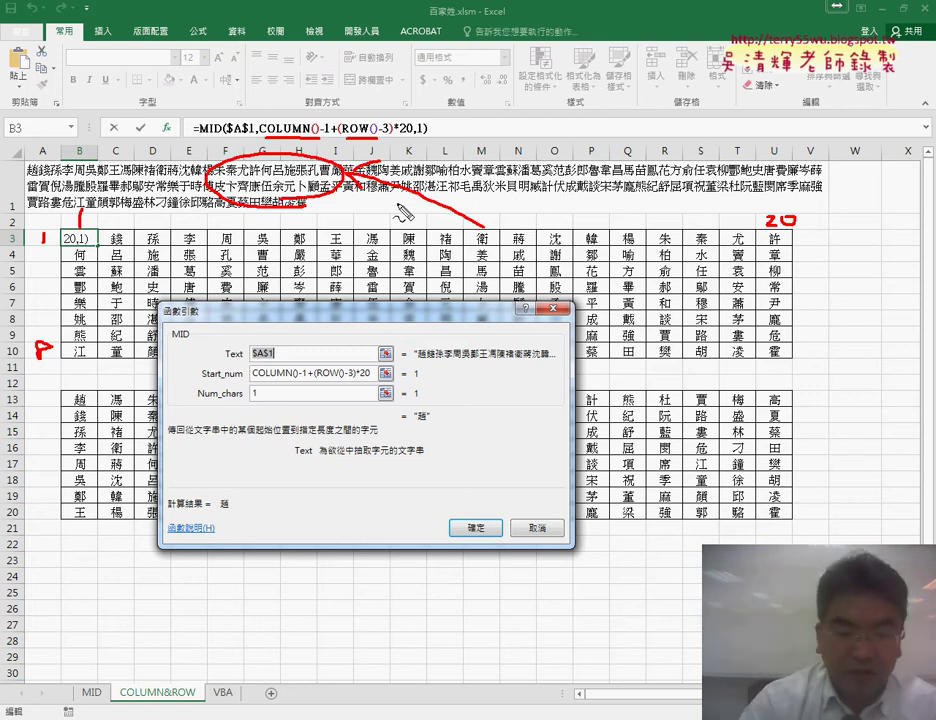
key(Escape)
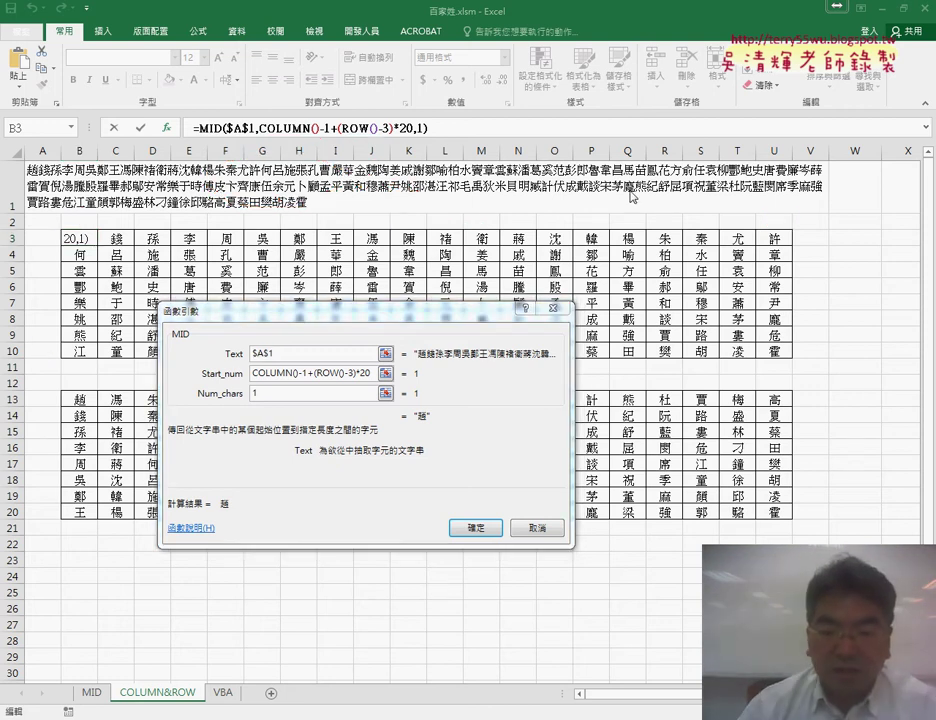
click(540, 529)
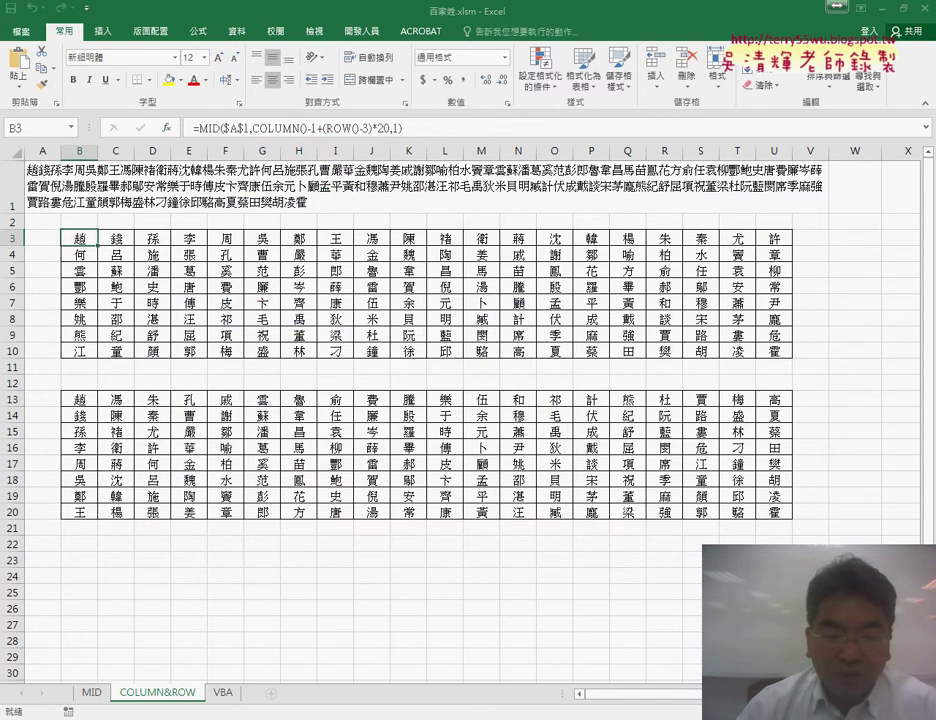
Step: Switch to Chrome and open the 三字經 folder inside the 雲端白板 folder on Google Drive
key(alt+Tab)
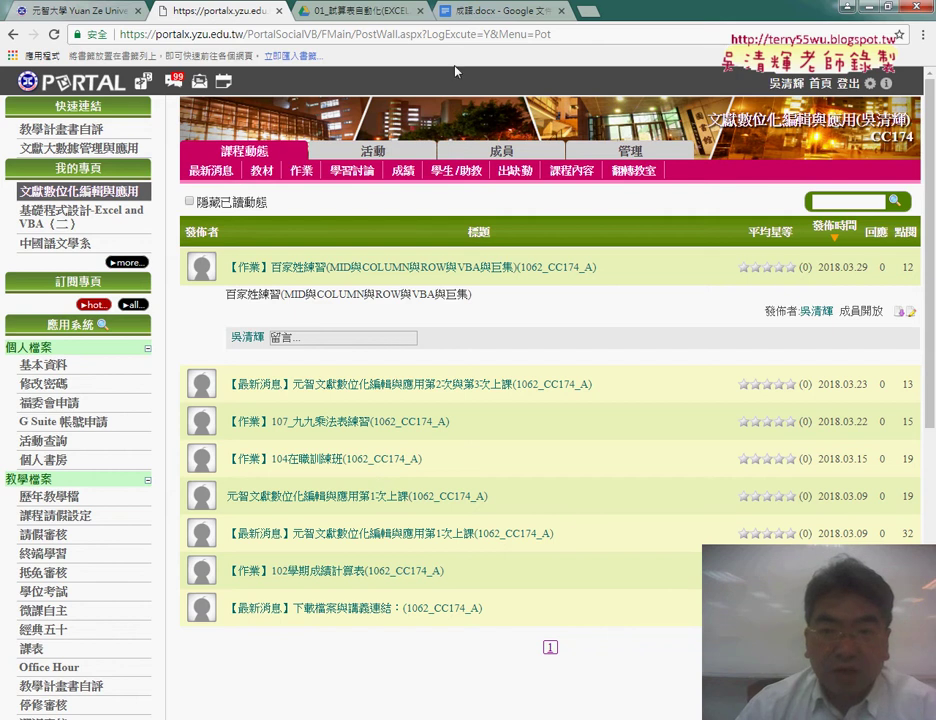
click(312, 14)
double_click(252, 209)
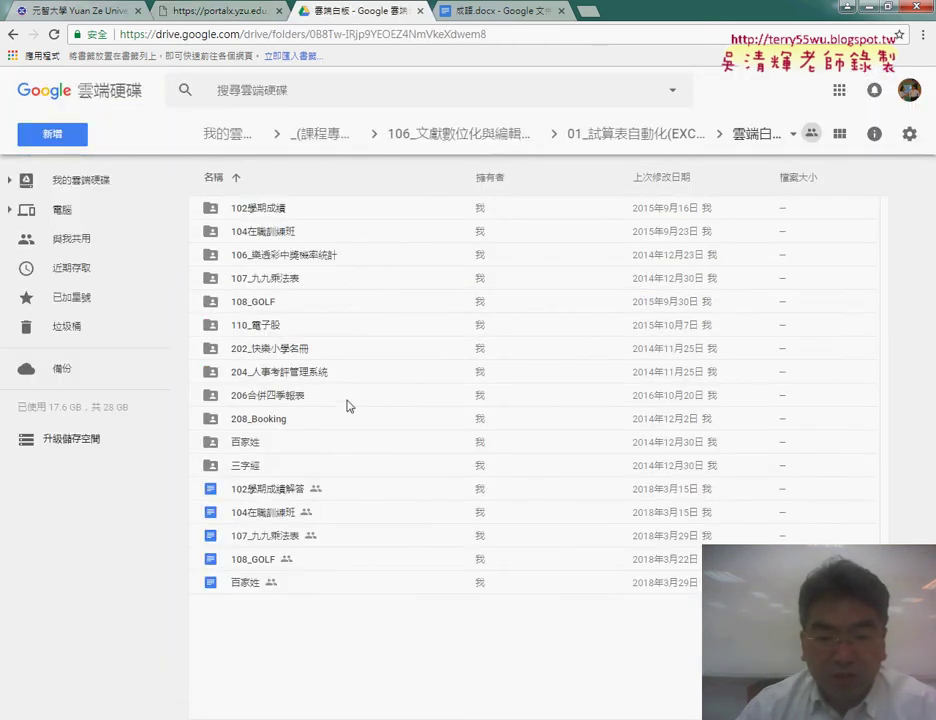
double_click(247, 466)
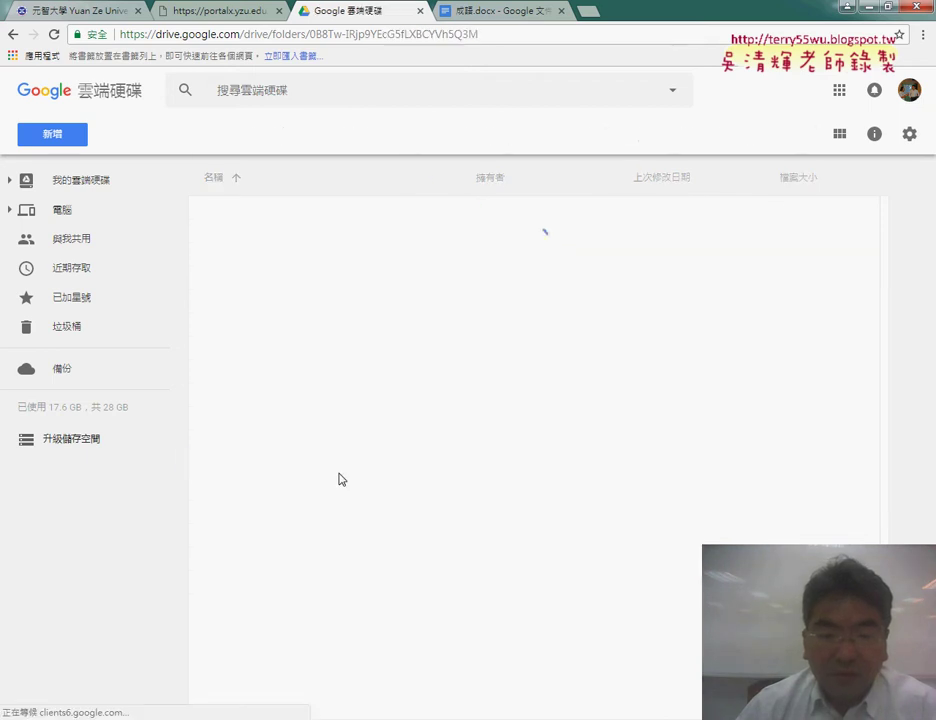
Step: View the 三字經比較與復原程式碼 document, close it, and preview the image 01.PNG
double_click(295, 328)
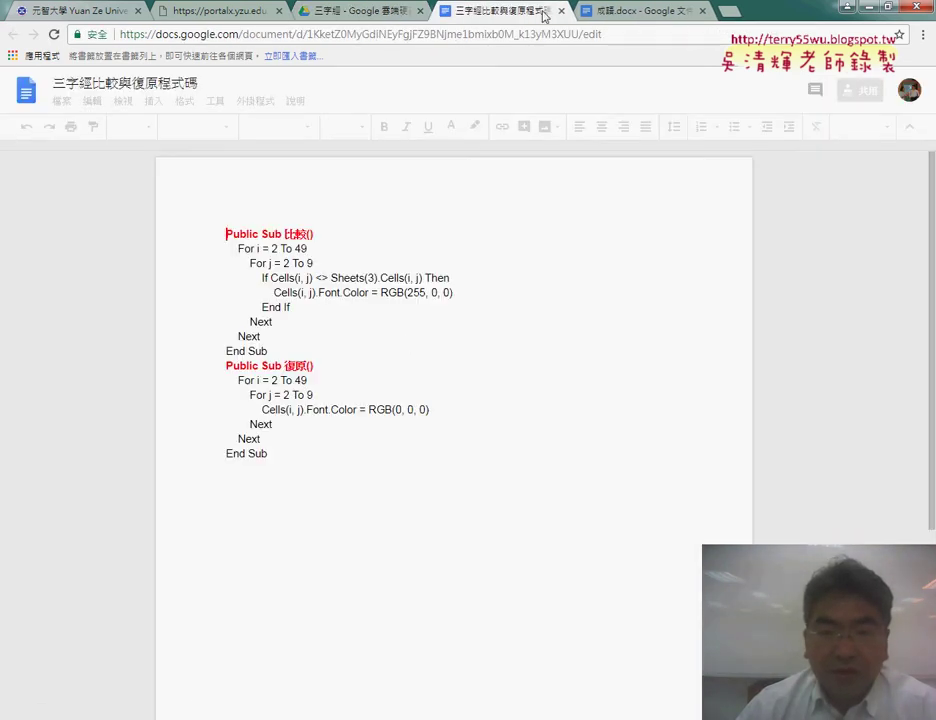
key(ctrl+w)
double_click(248, 208)
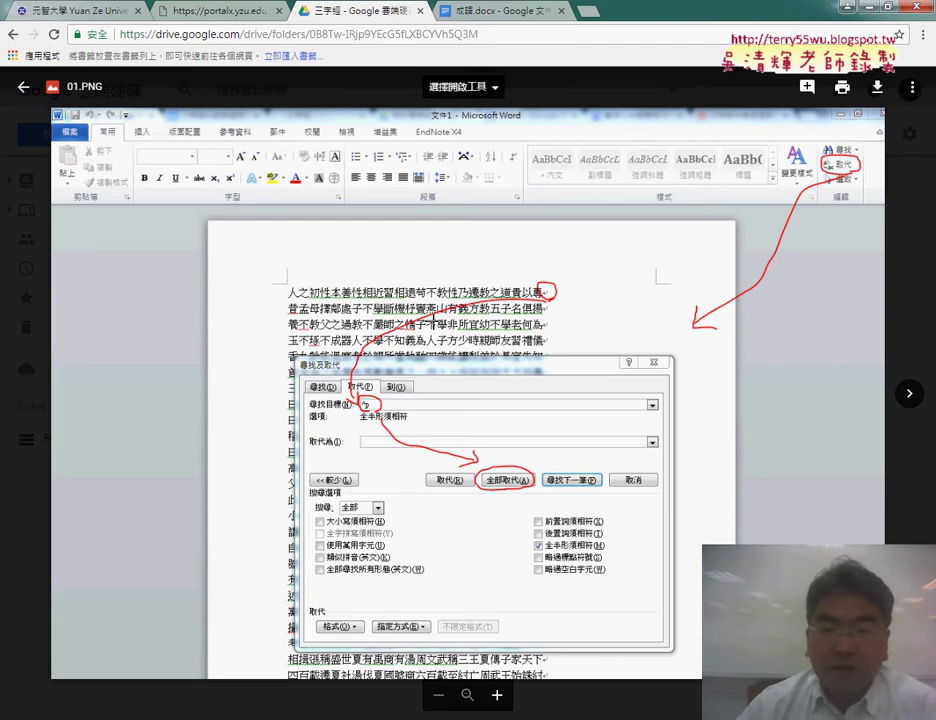
Step: Search Google for 三字經 in a new browser tab
click(590, 12)
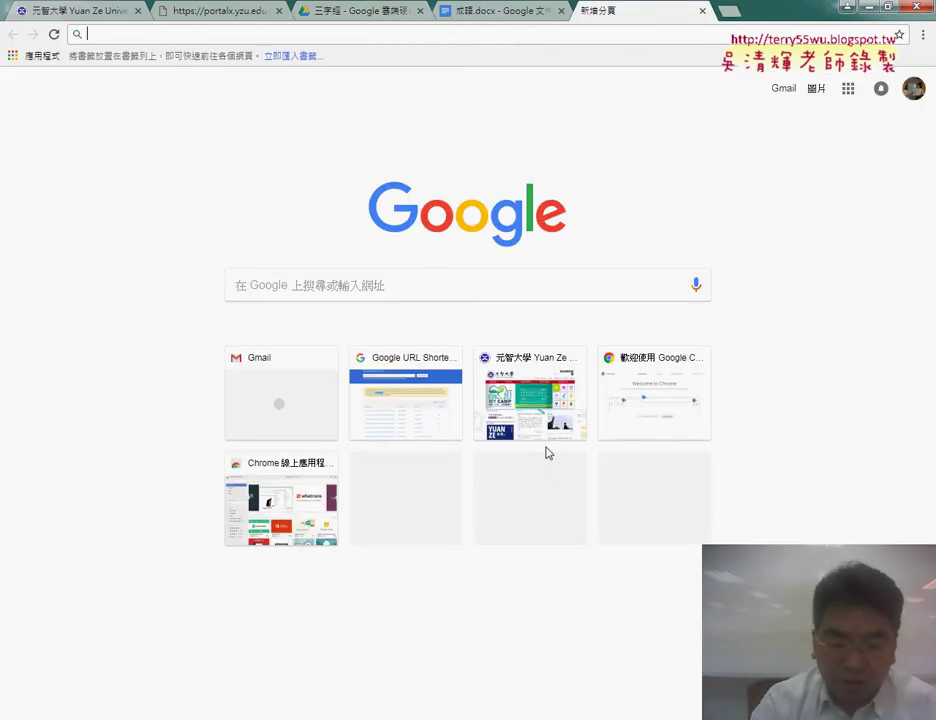
text(三)
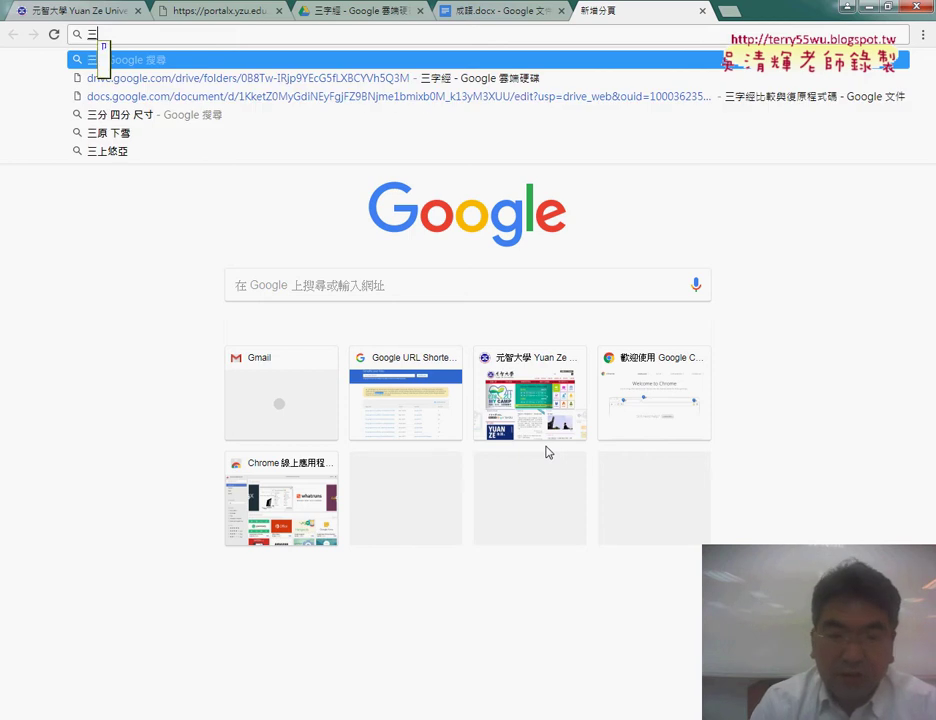
text(字)
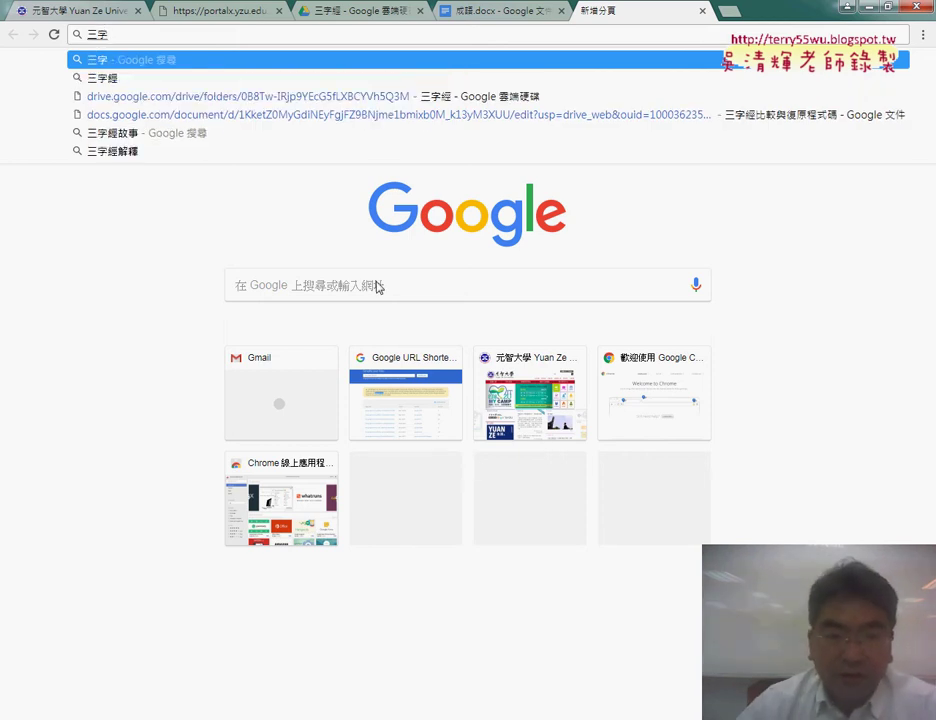
click(226, 80)
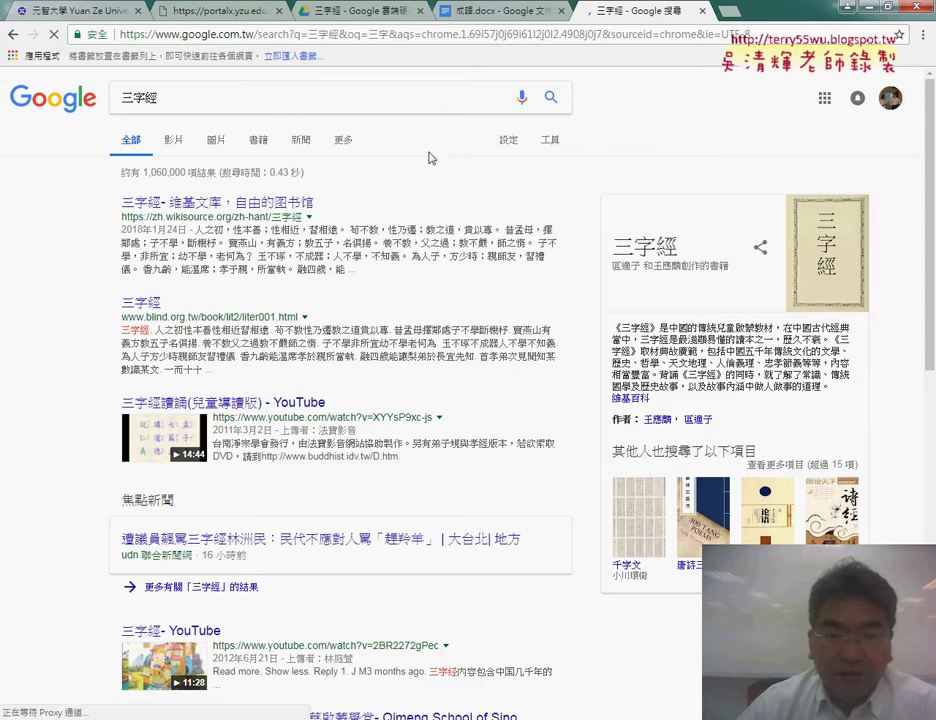
scroll(300, 130, down, 1)
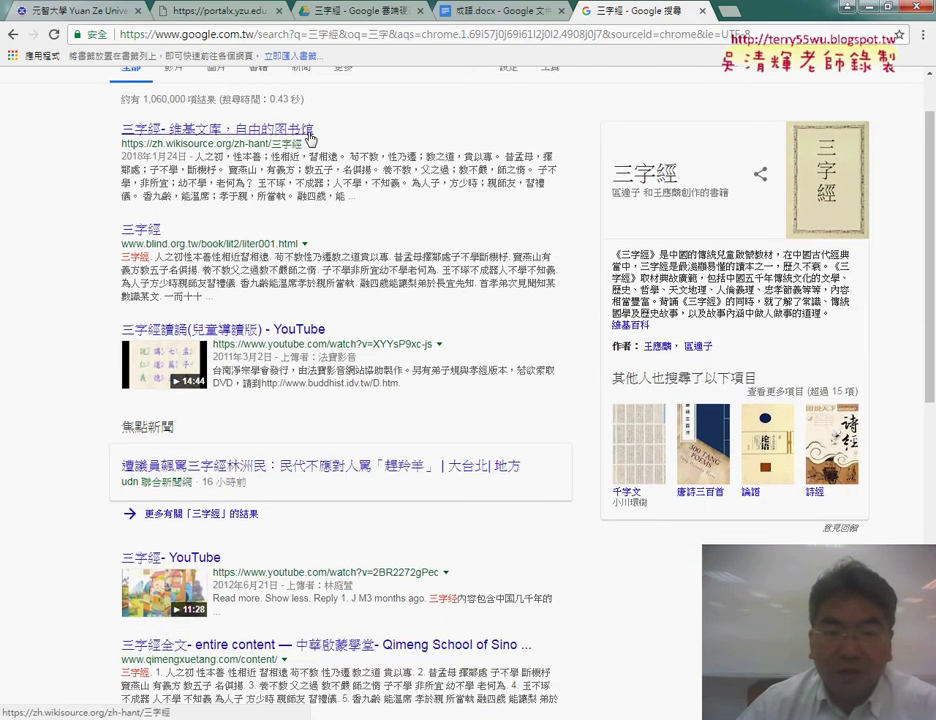
scroll(318, 197, down, 1)
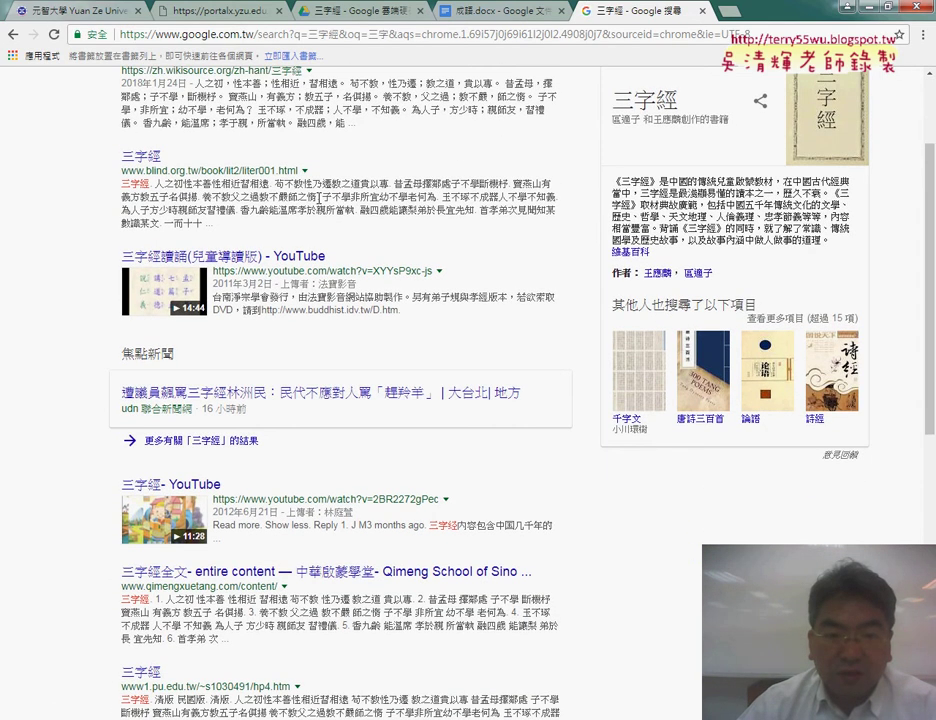
scroll(233, 145, down, 1)
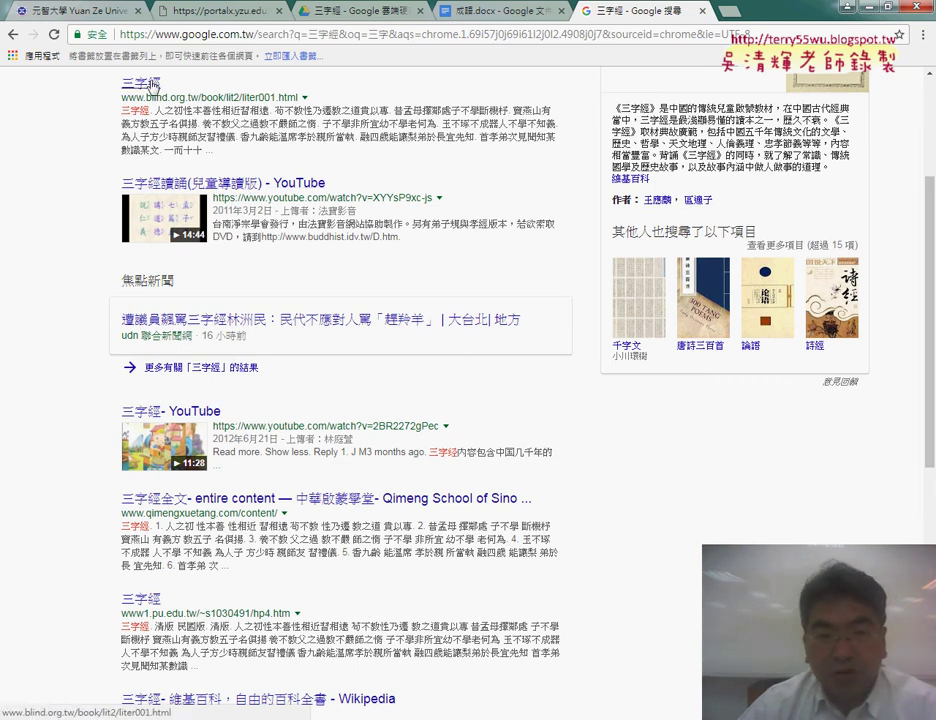
click(153, 85)
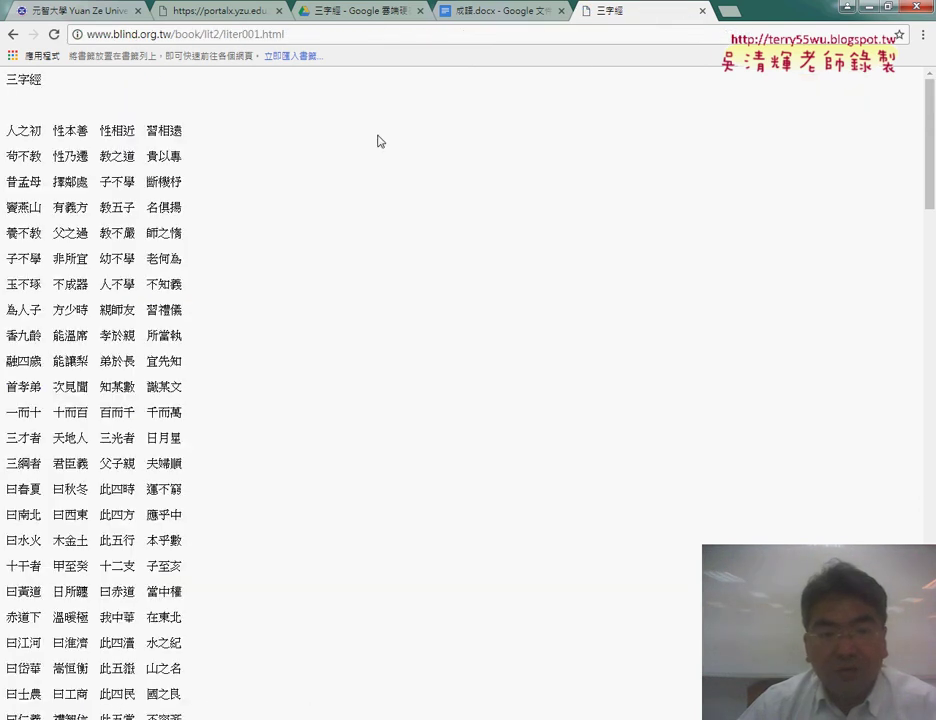
Step: Look through the 三字經 text on the web page and highlight its first line
drag(6, 130, 181, 130)
scroll(181, 130, down, 15)
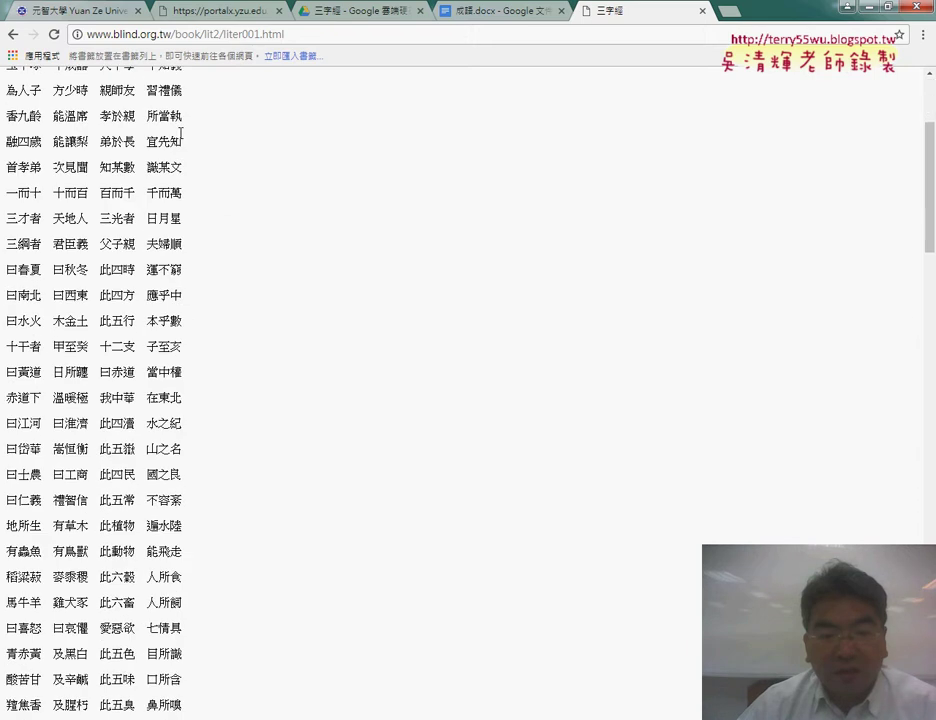
scroll(181, 135, down, 6)
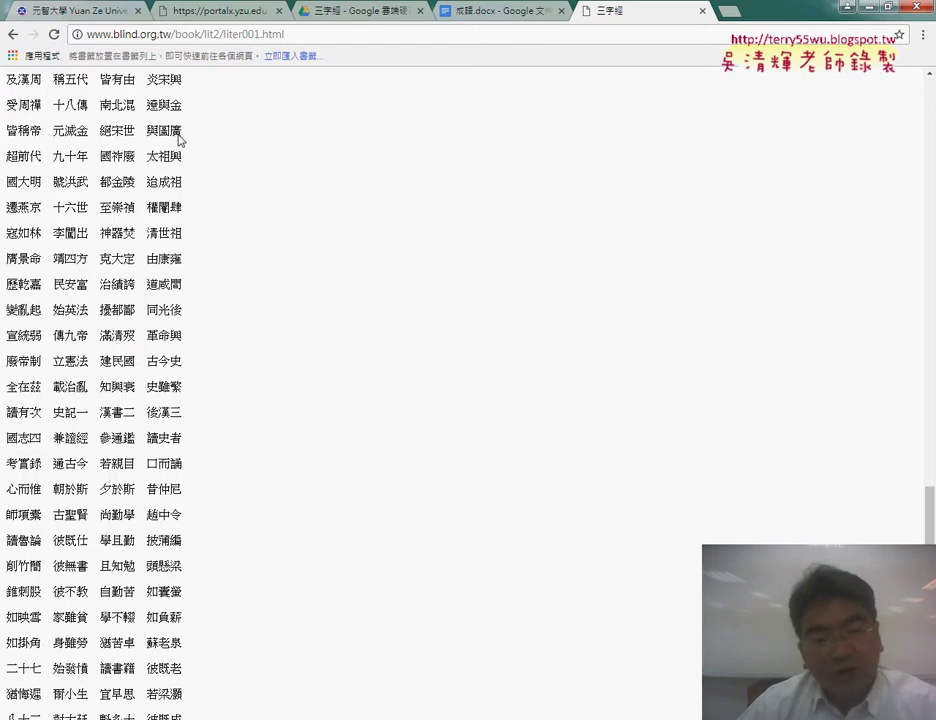
scroll(178, 131, up, 20)
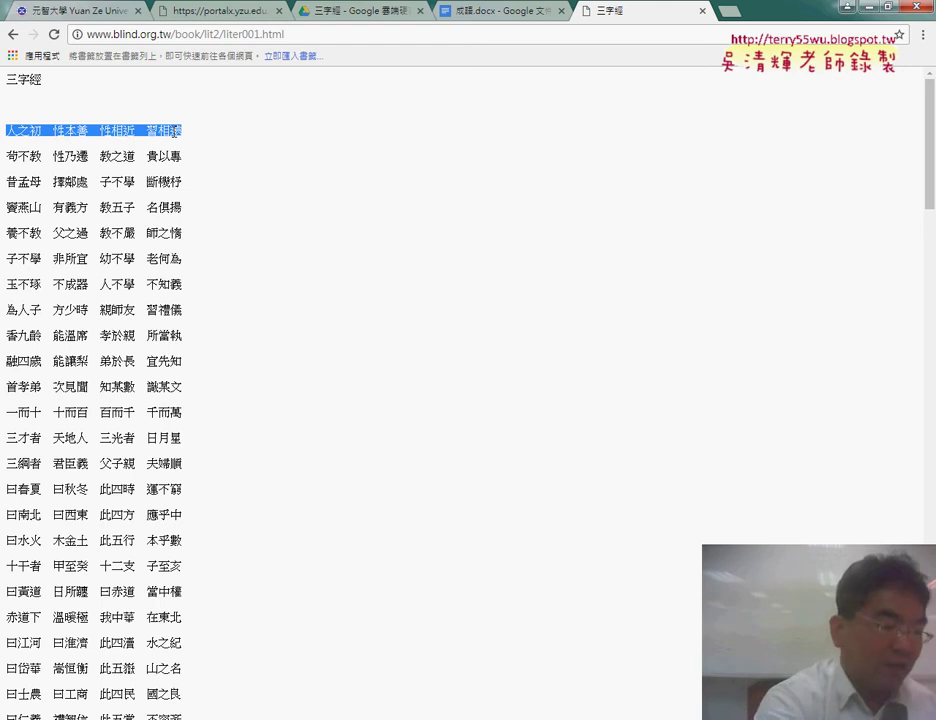
Step: Select the whole 三字經 text on the web page, from its last line up to 人之初
key(alt+Tab)
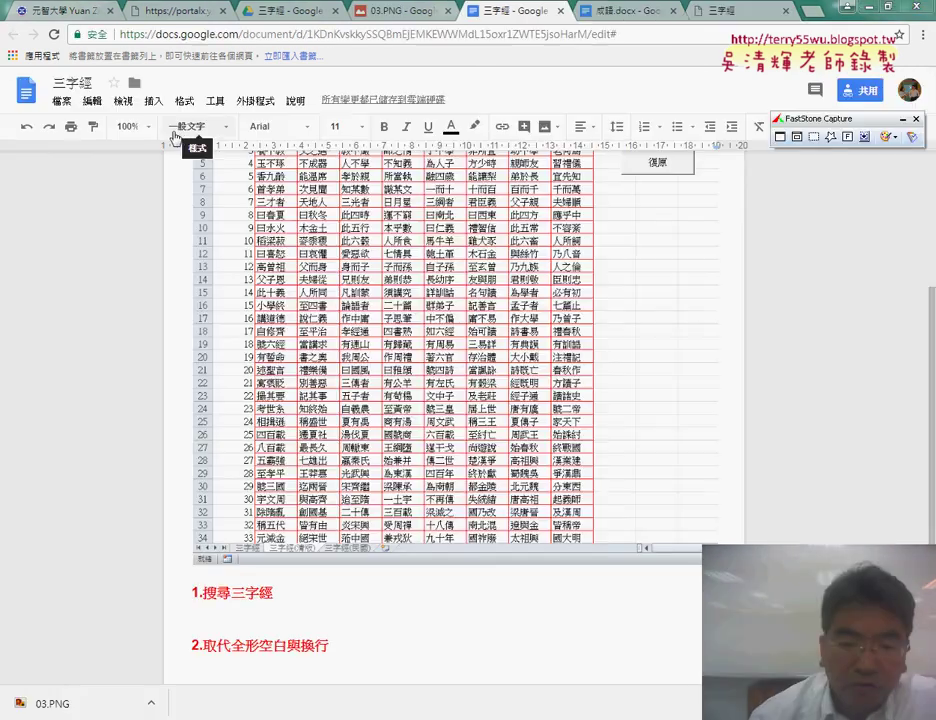
click(722, 11)
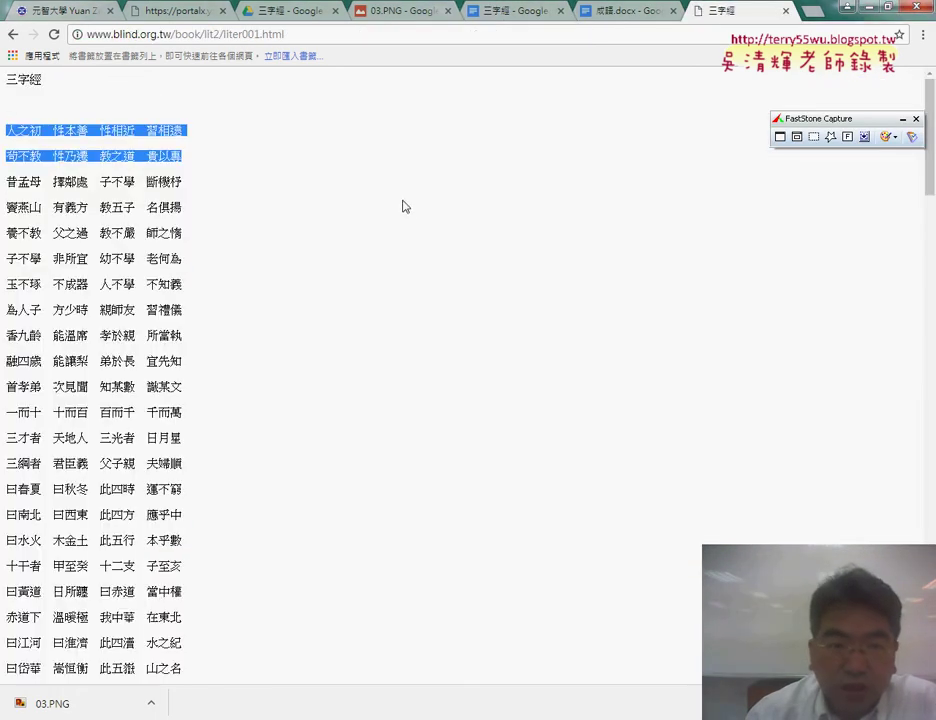
scroll(116, 182, down, 1)
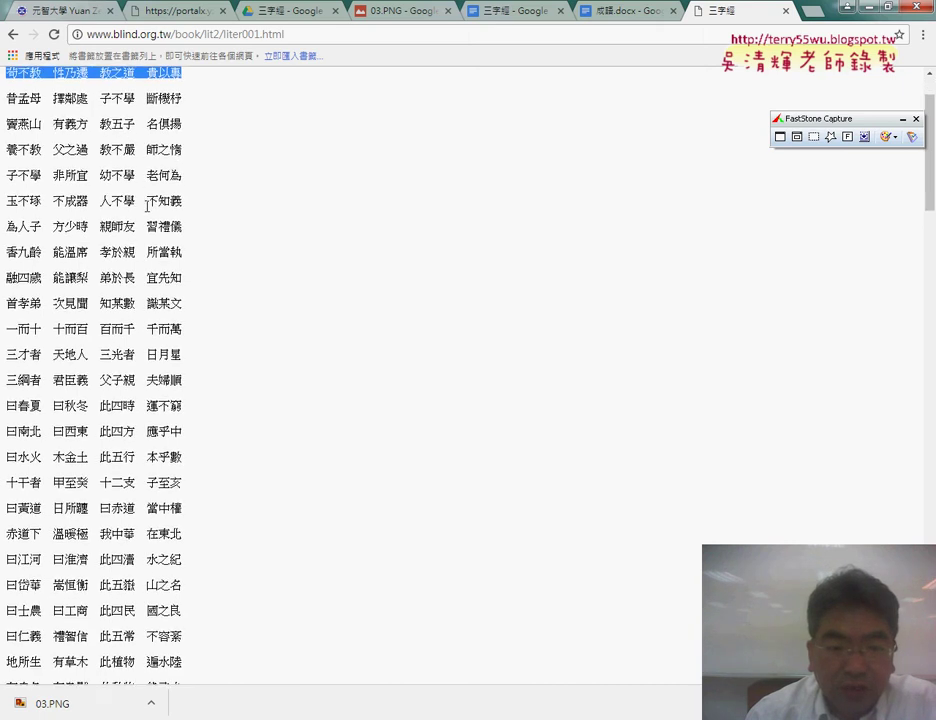
scroll(147, 205, down, 15)
scroll(157, 208, down, 10)
drag(150, 595, 3, 6)
drag(3, 62, 10, 133)
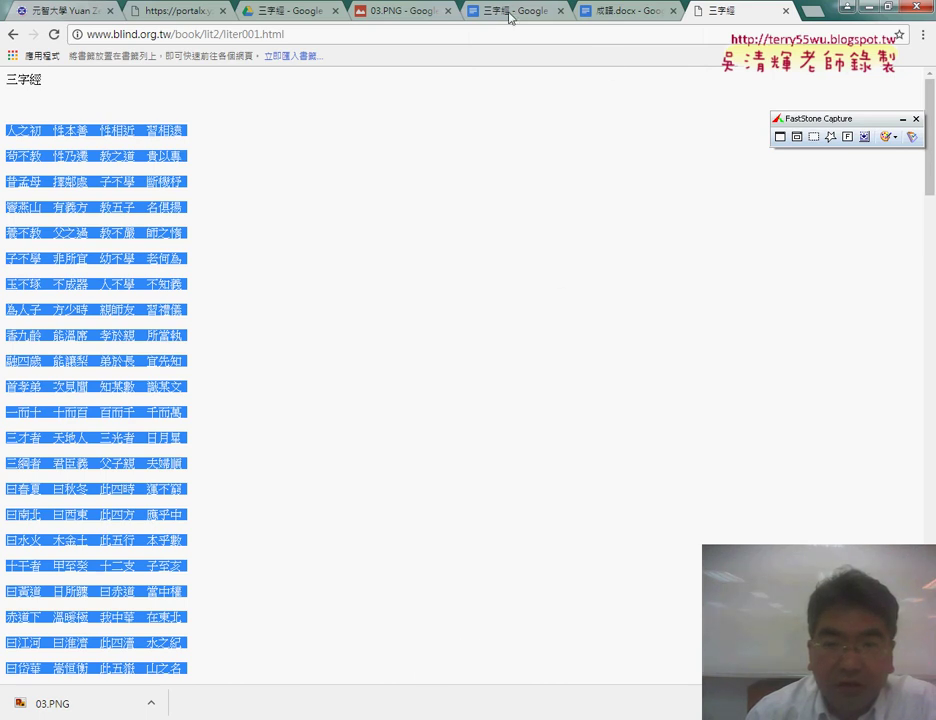
Step: Return to the 三字經 Google document and view the 完成畫面 screenshot with its MID formula
click(562, 20)
scroll(300, 200, up, 5)
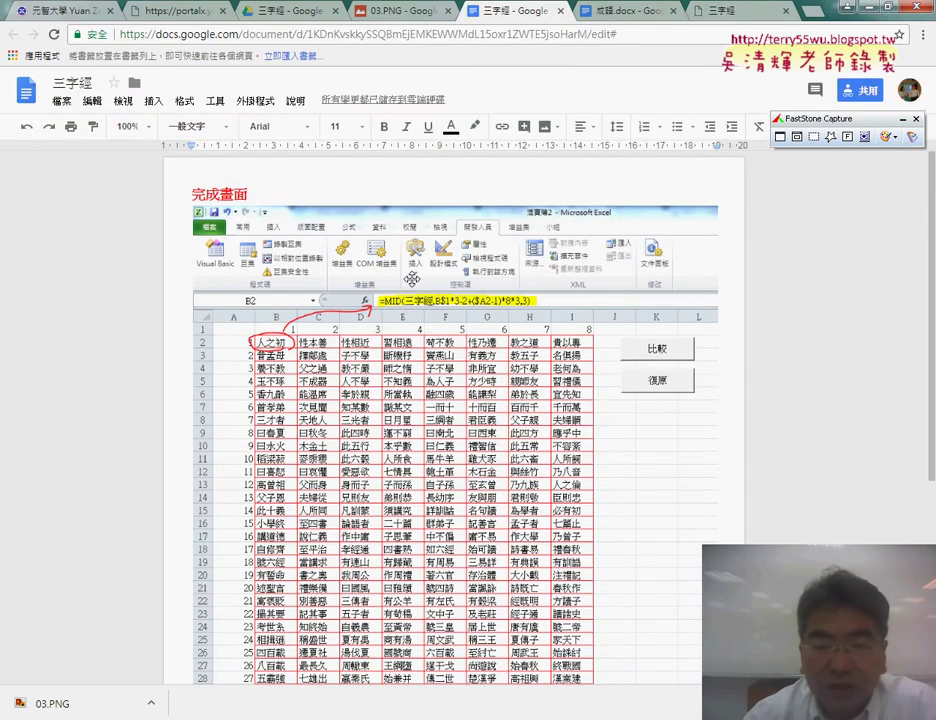
Step: Look over the rest of the 完成畫面 screenshot, marking the 三字經(清版) and 三字經(民國) sheet names with the screen pen
scroll(295, 184, down, 3)
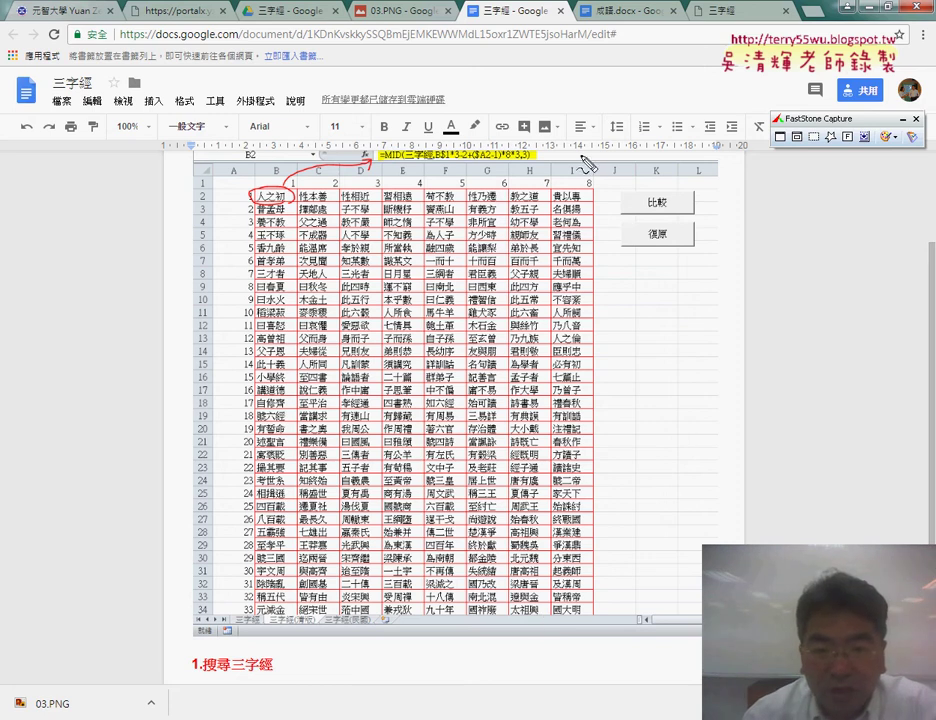
mouse_move(266, 618)
mouse_down()
mouse_move(266, 630)
mouse_move(292, 622)
mouse_move(325, 640)
mouse_up()
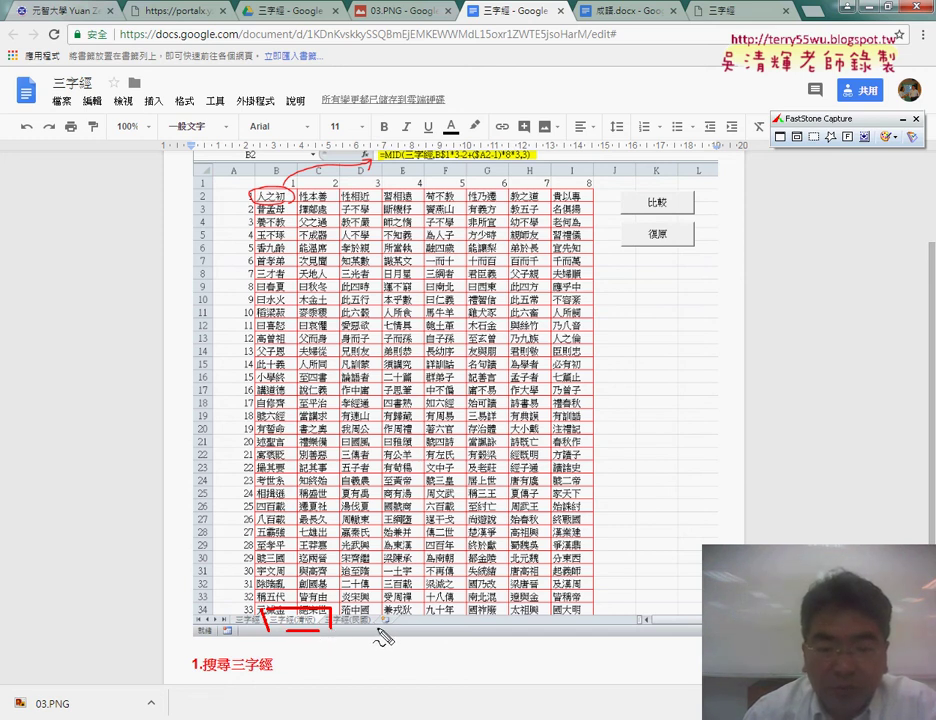
drag(307, 633, 373, 631)
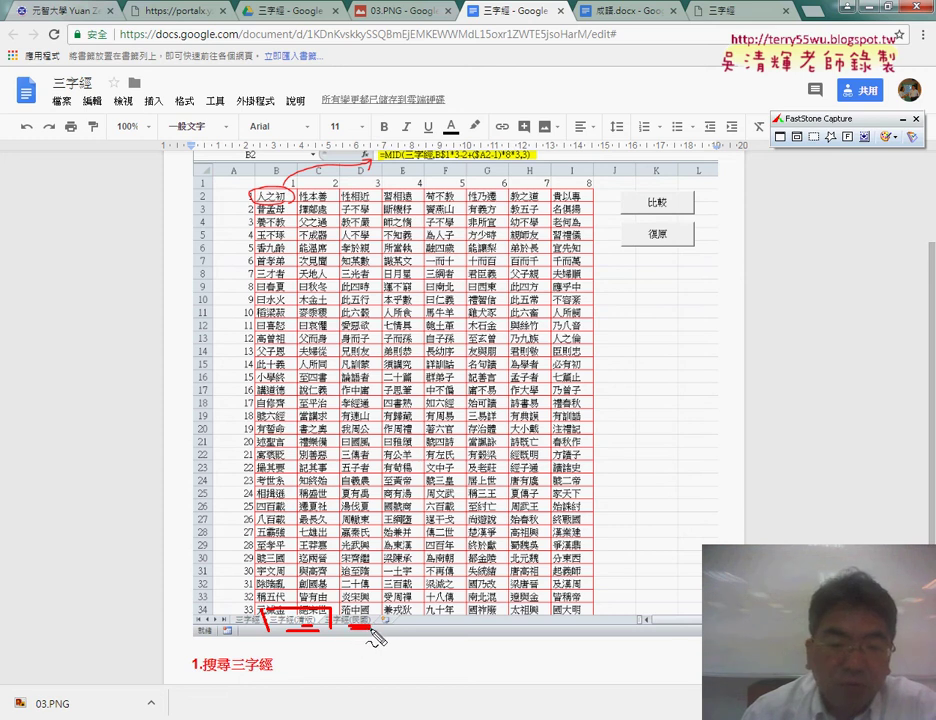
mouse_move(262, 627)
mouse_down()
mouse_move(234, 627)
mouse_move(240, 614)
mouse_move(272, 640)
mouse_up()
key(Escape)
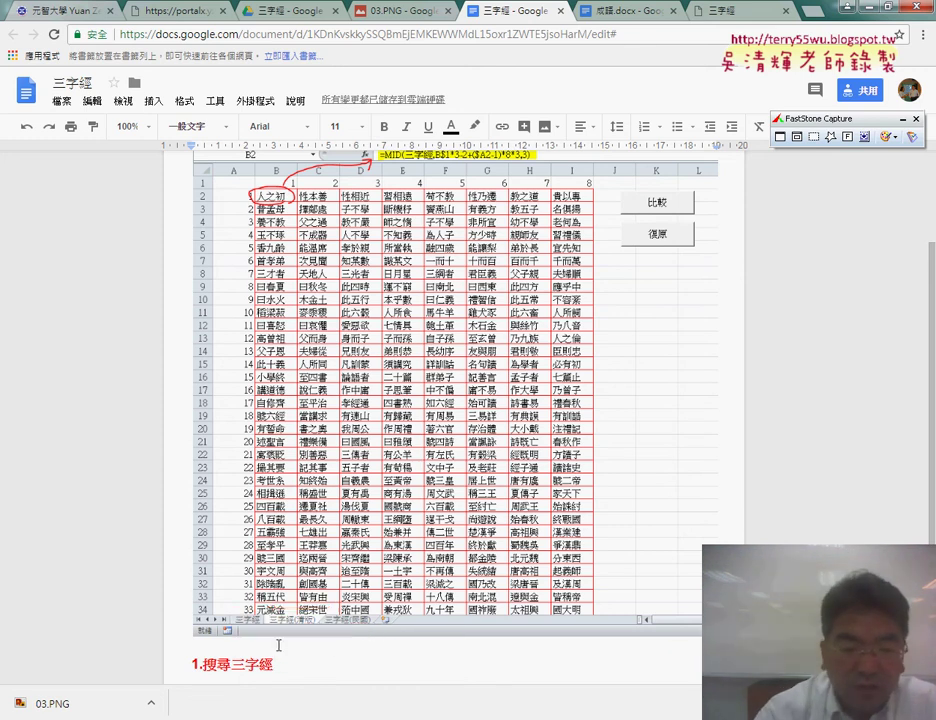
Step: Switch to Excel and create a new blank workbook
key(alt+Tab)
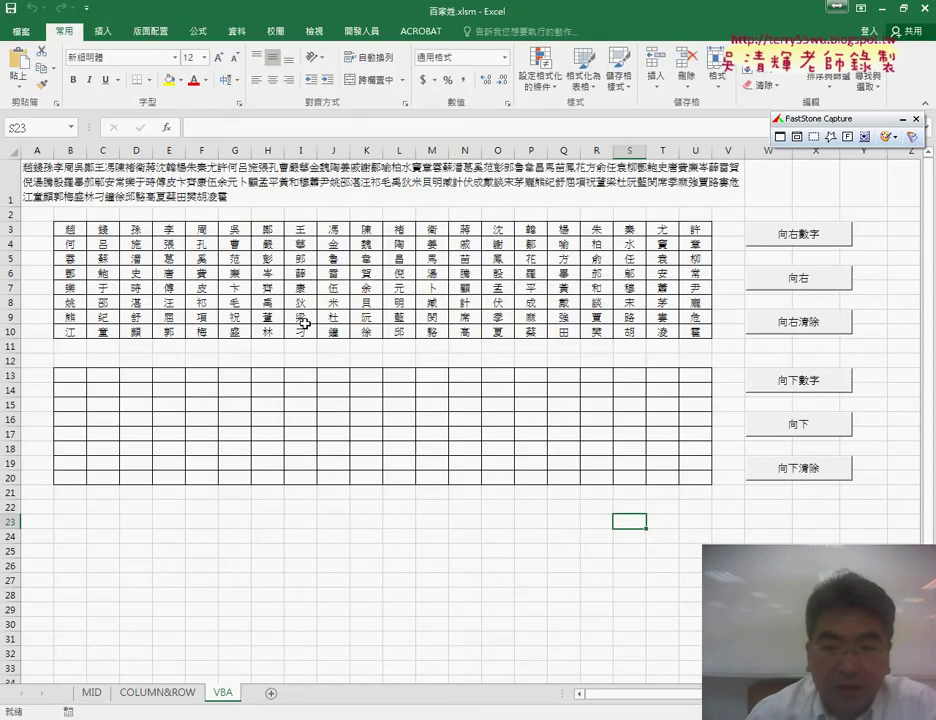
click(20, 31)
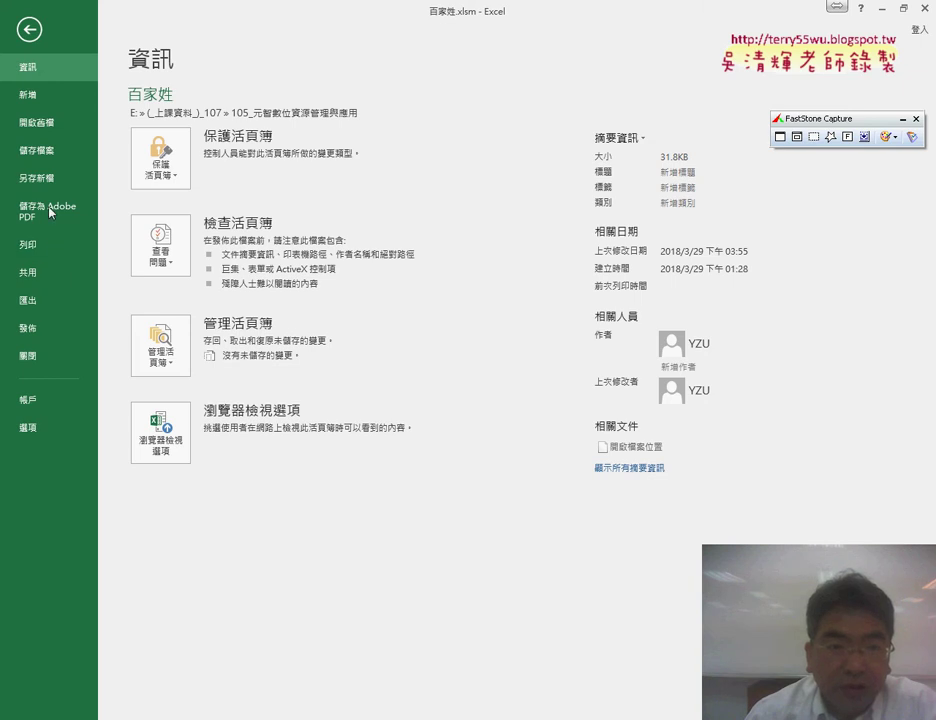
click(52, 96)
key(Escape)
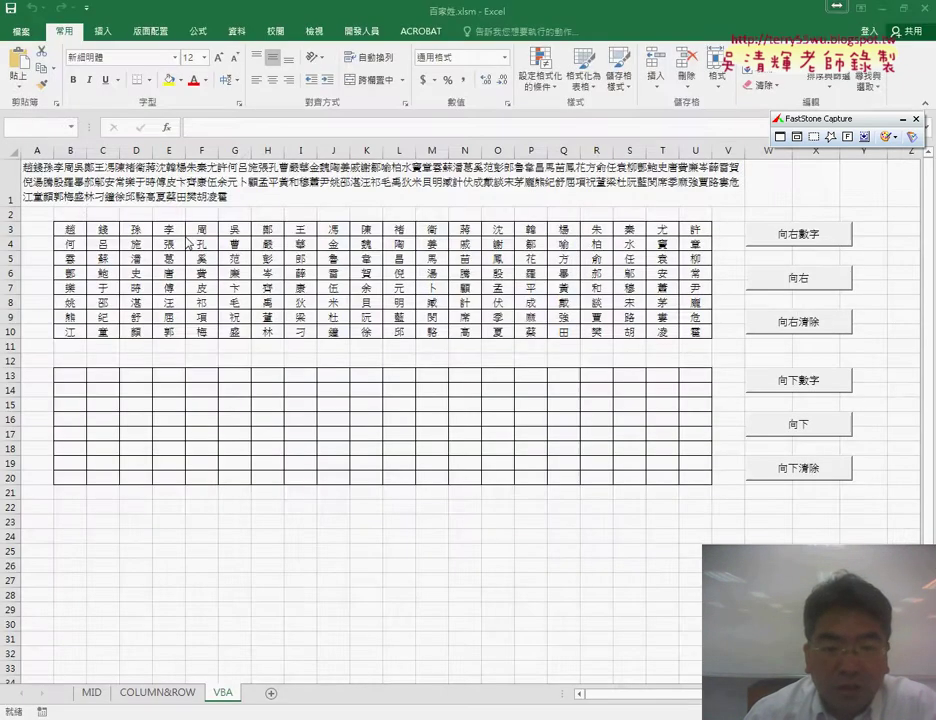
Step: Merge cells A1:P32 into one cell, align its content to the top and open it for editing
drag(45, 167, 840, 670)
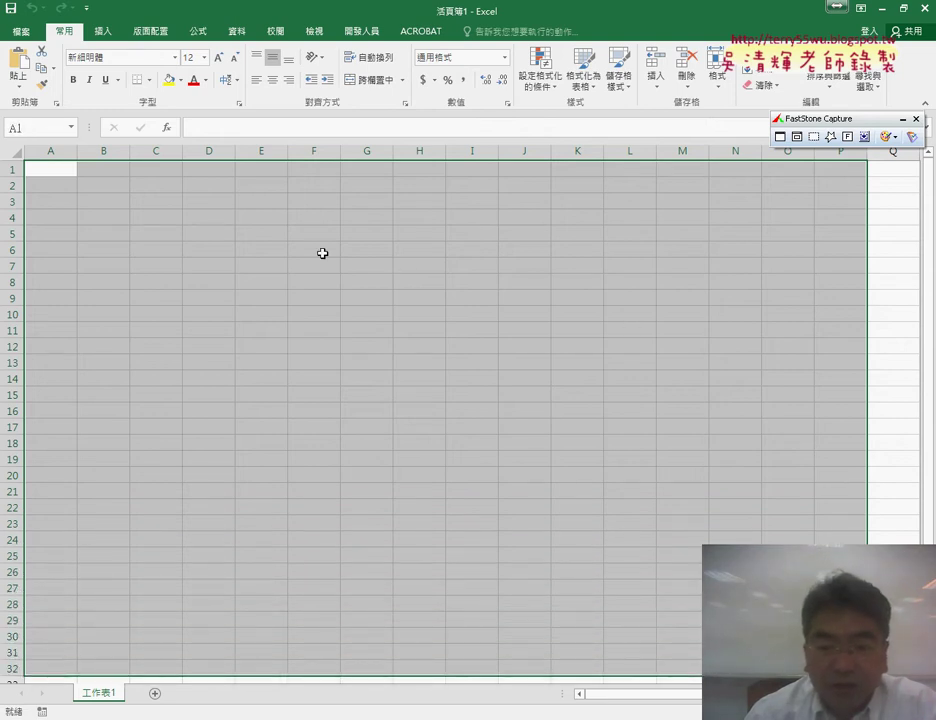
click(369, 83)
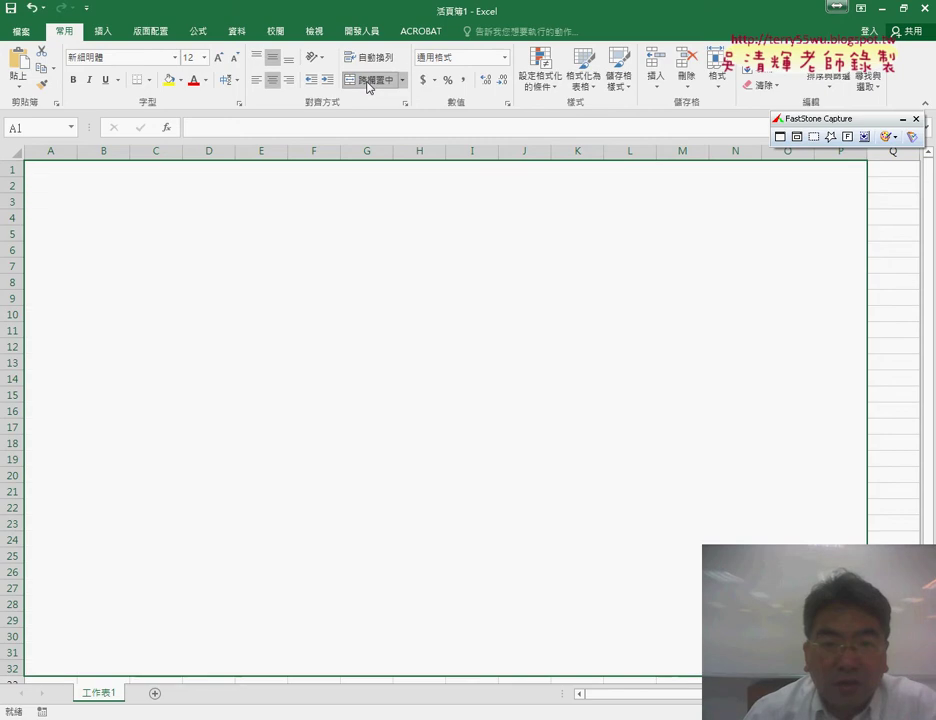
click(256, 60)
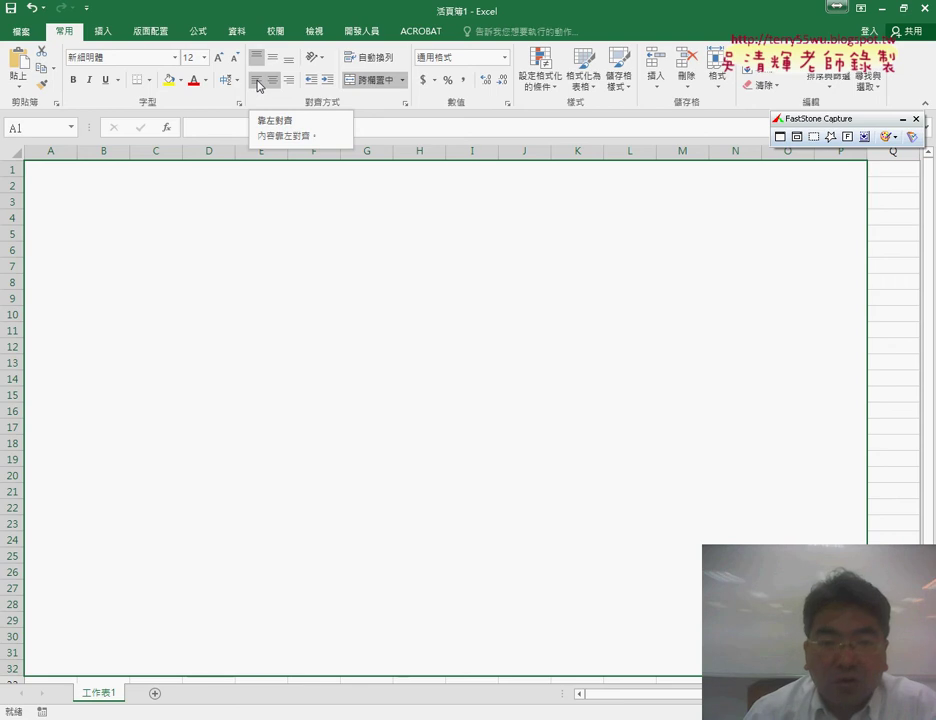
click(155, 198)
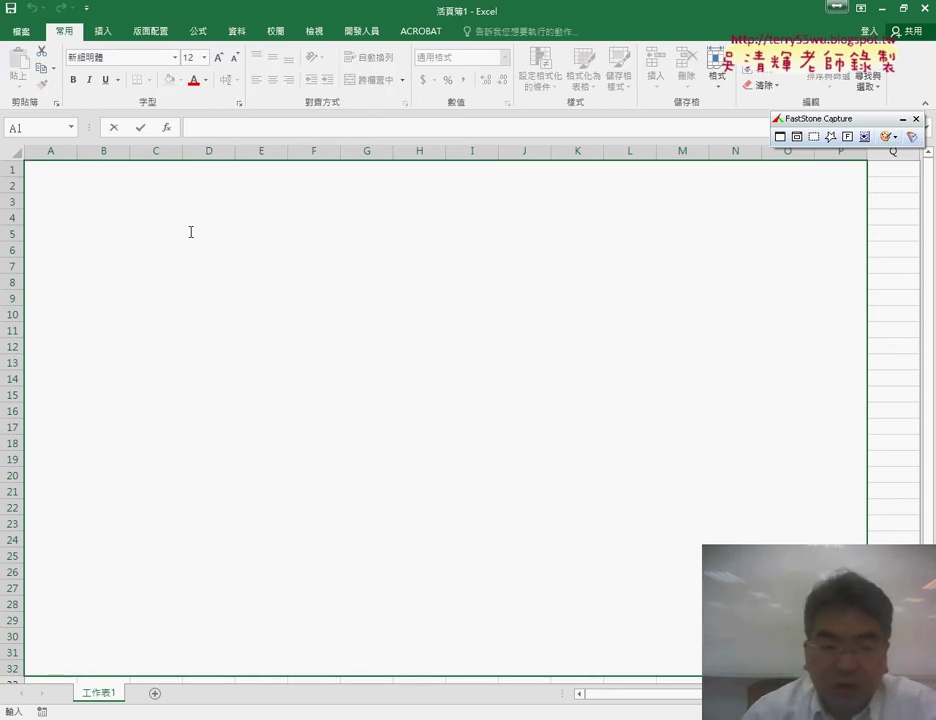
key(alt+Tab)
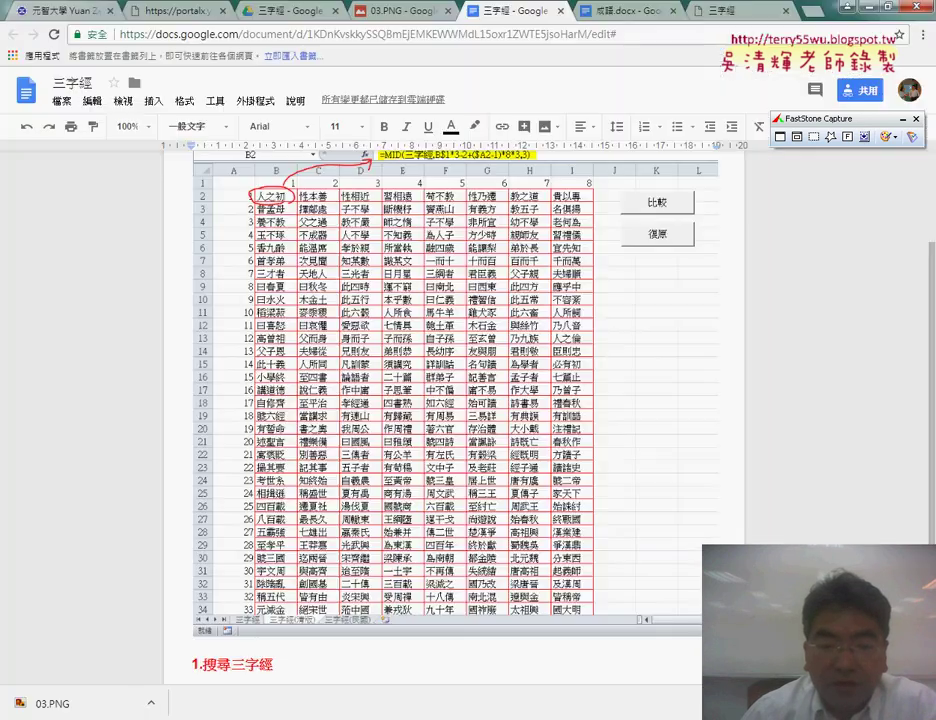
click(718, 11)
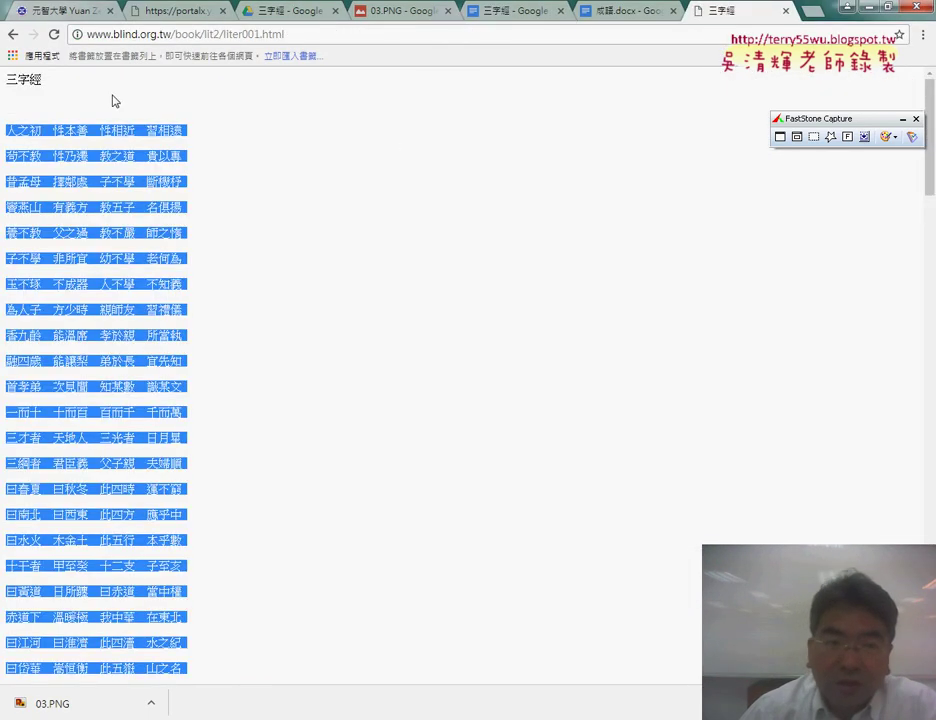
click(13, 38)
scroll(338, 326, down, 1)
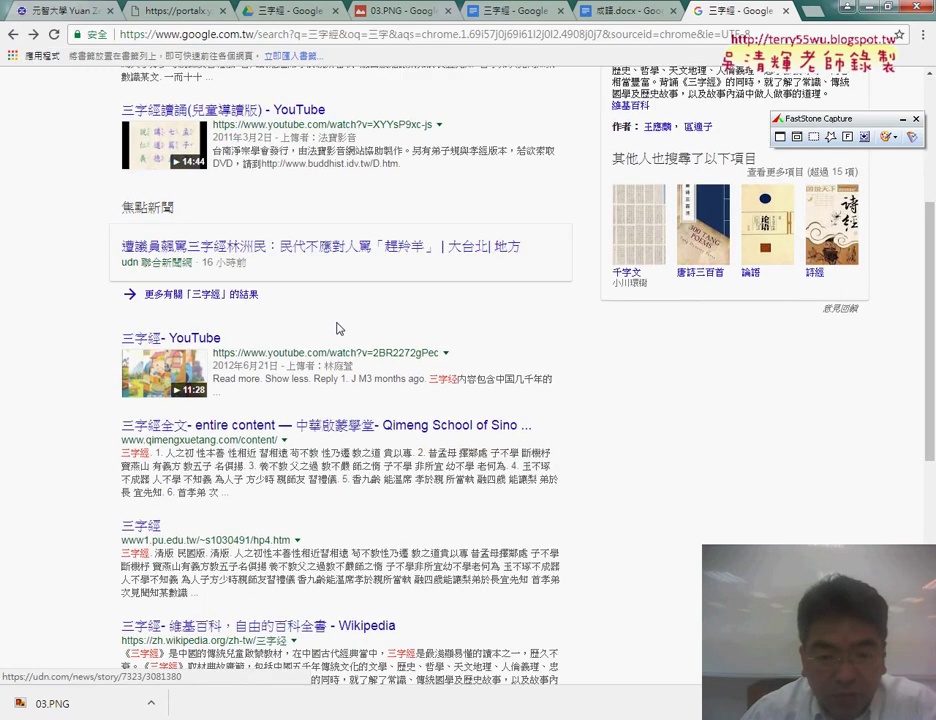
scroll(338, 328, down, 1)
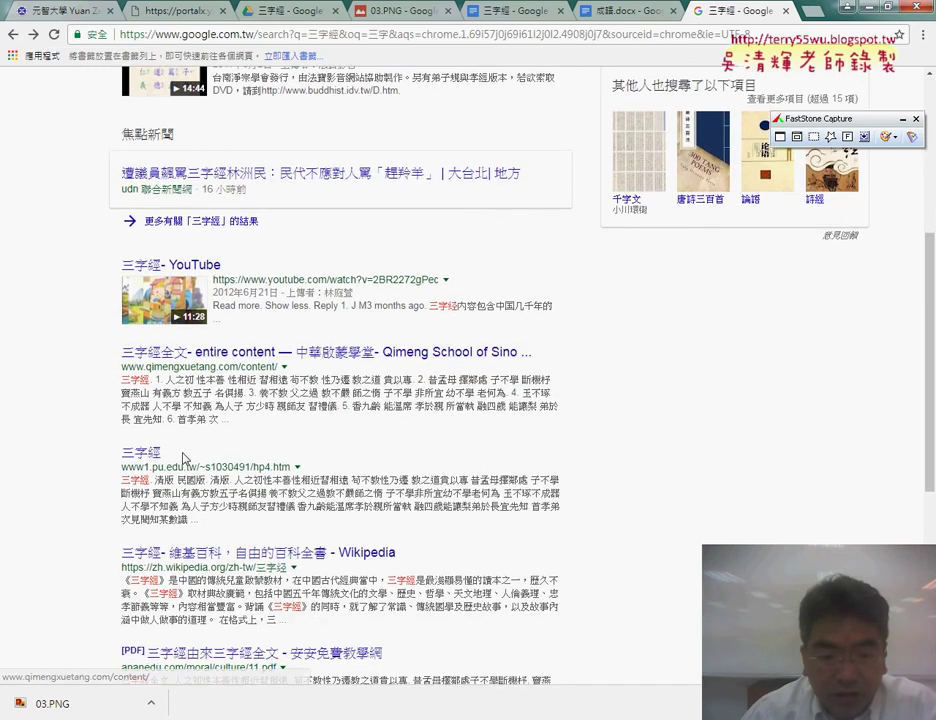
scroll(150, 450, down, 2)
scroll(192, 455, up, 3)
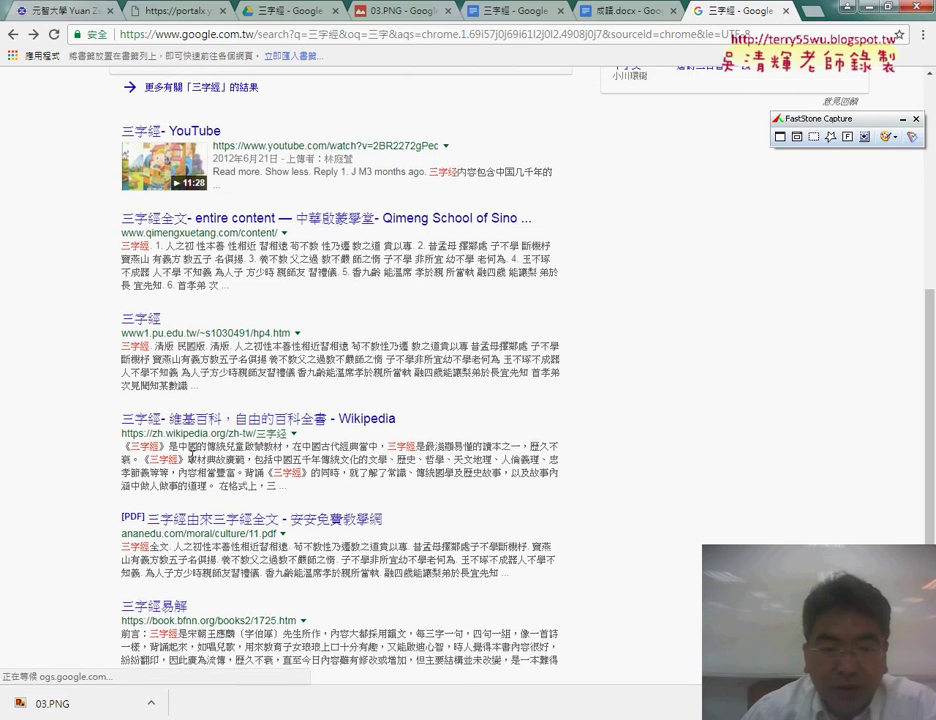
click(321, 426)
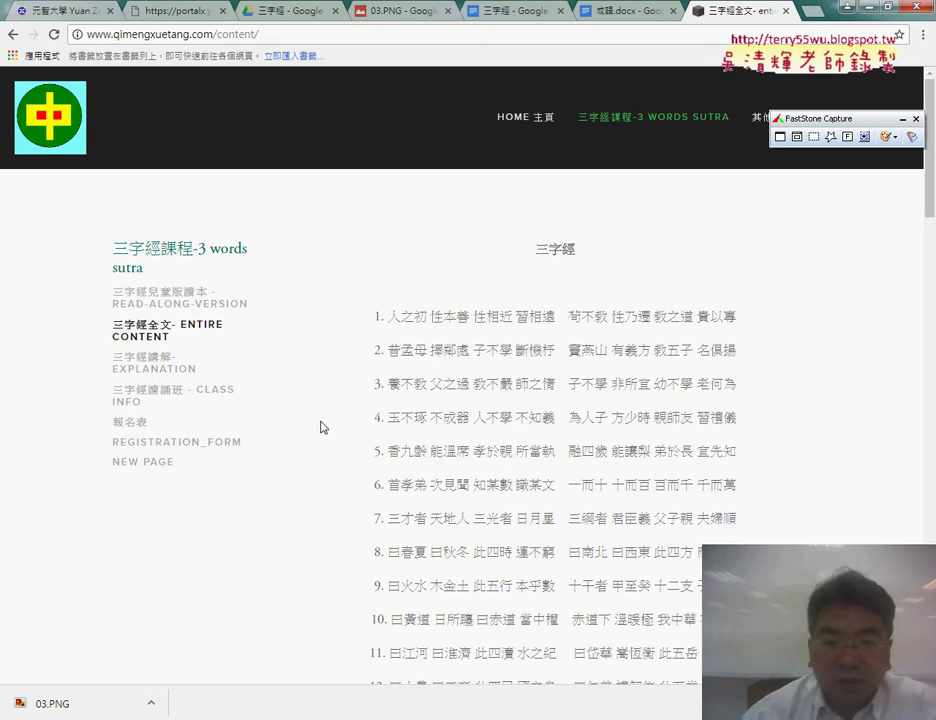
Step: Look through the numbered 三字經 text on the web page down to its closing note about the version
scroll(668, 316, down, 12)
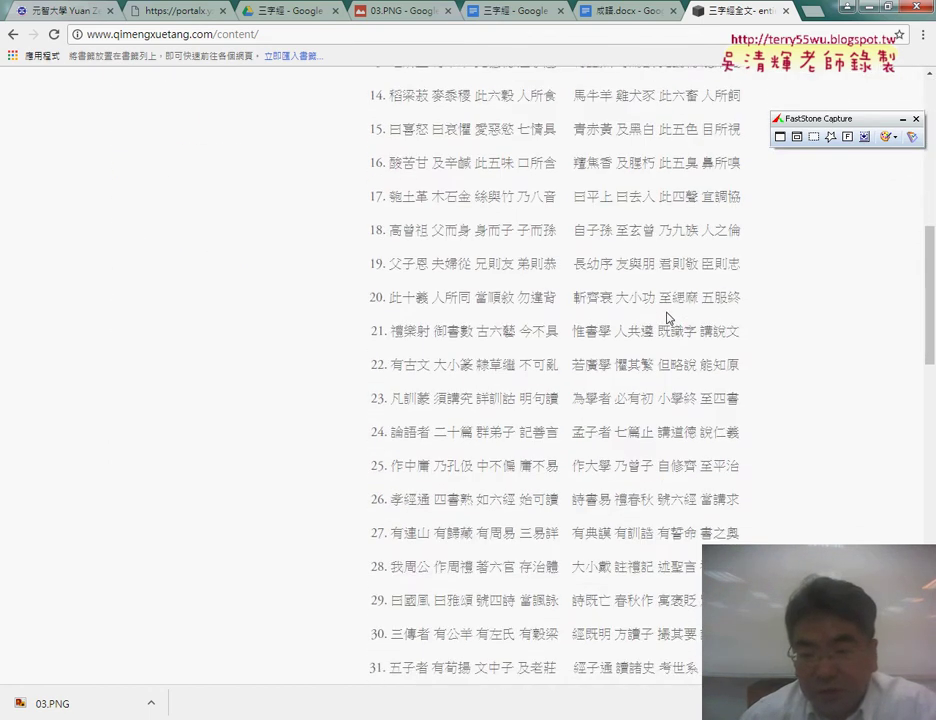
scroll(668, 316, down, 9)
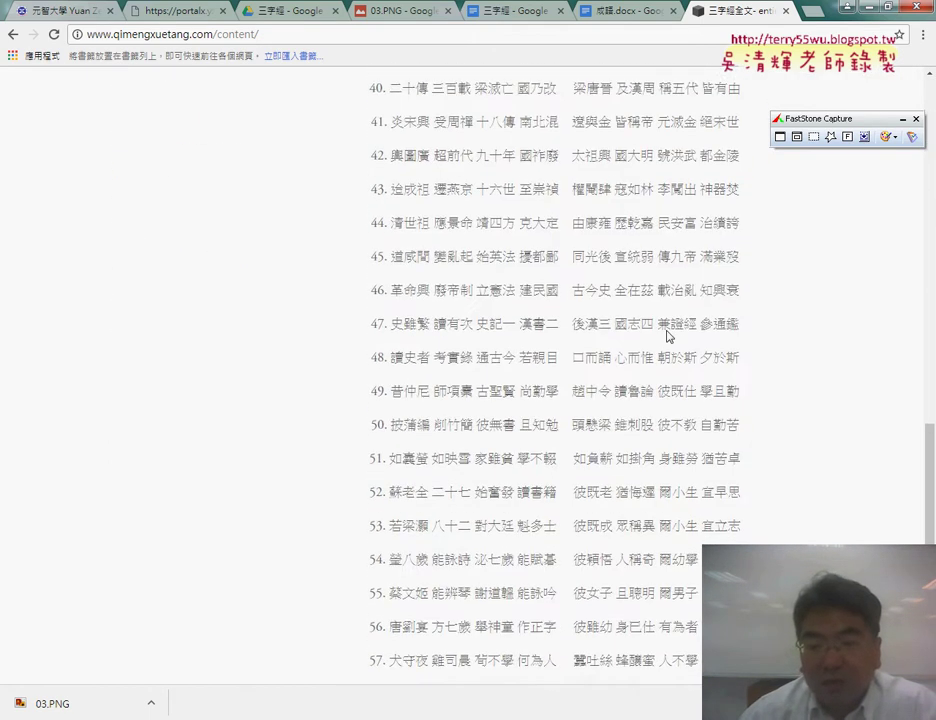
scroll(661, 340, up, 2)
scroll(661, 340, up, 1)
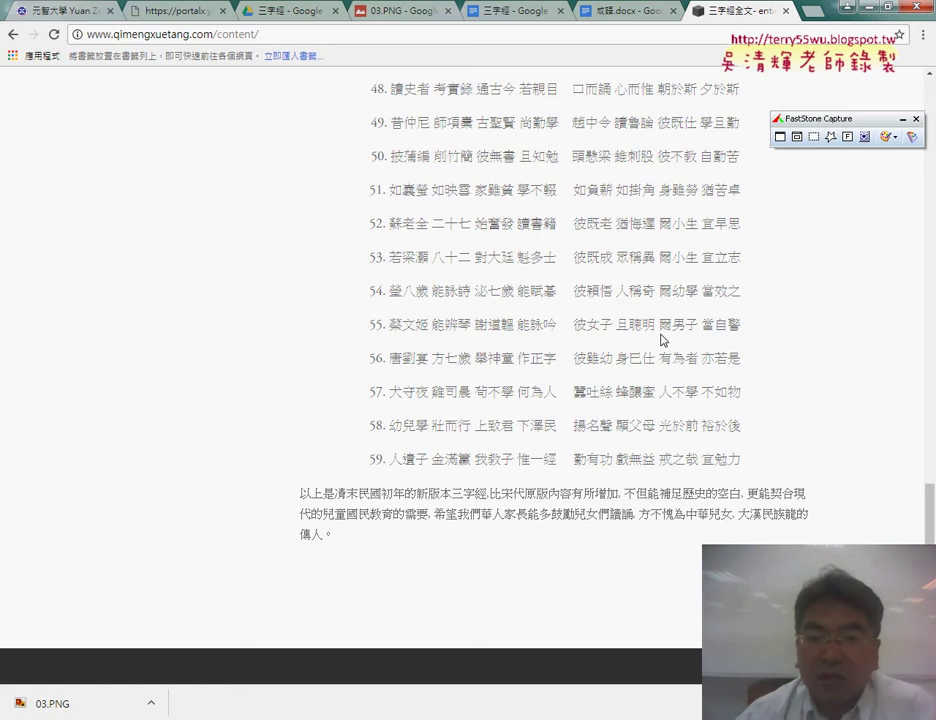
scroll(661, 340, up, 15)
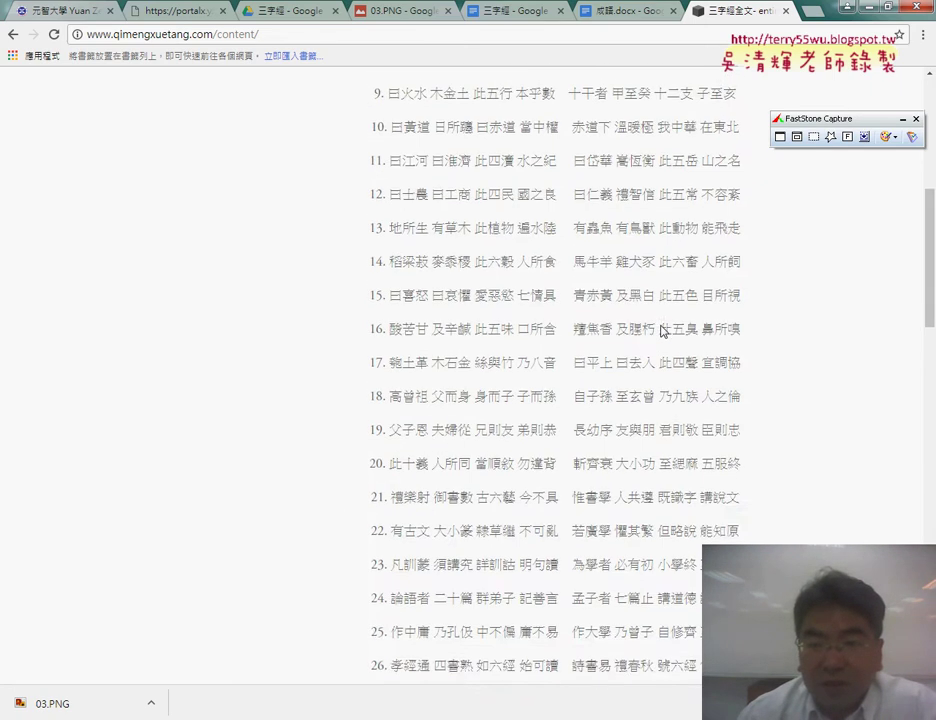
Step: Reopen the 三字經全文 page from the search results and select and copy its text from line 1 through line 59
click(12, 35)
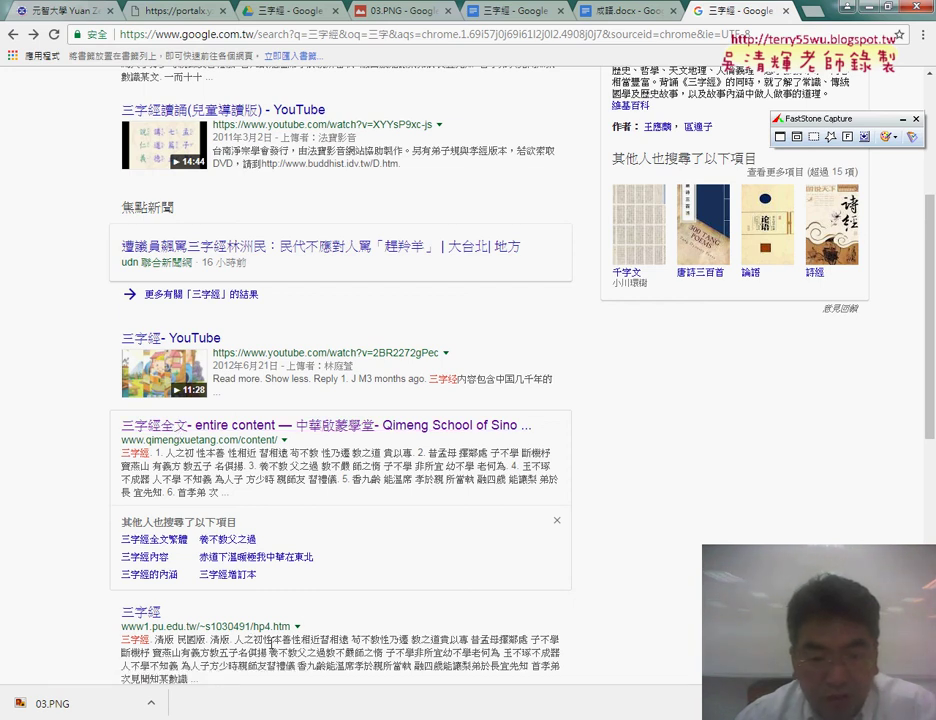
click(236, 430)
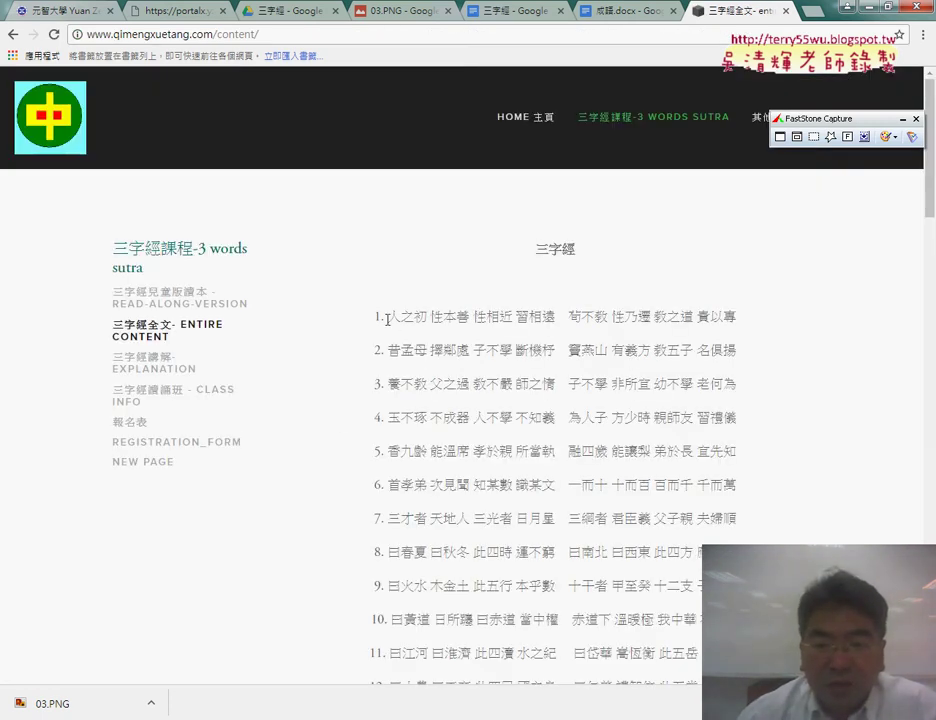
drag(376, 317, 764, 324)
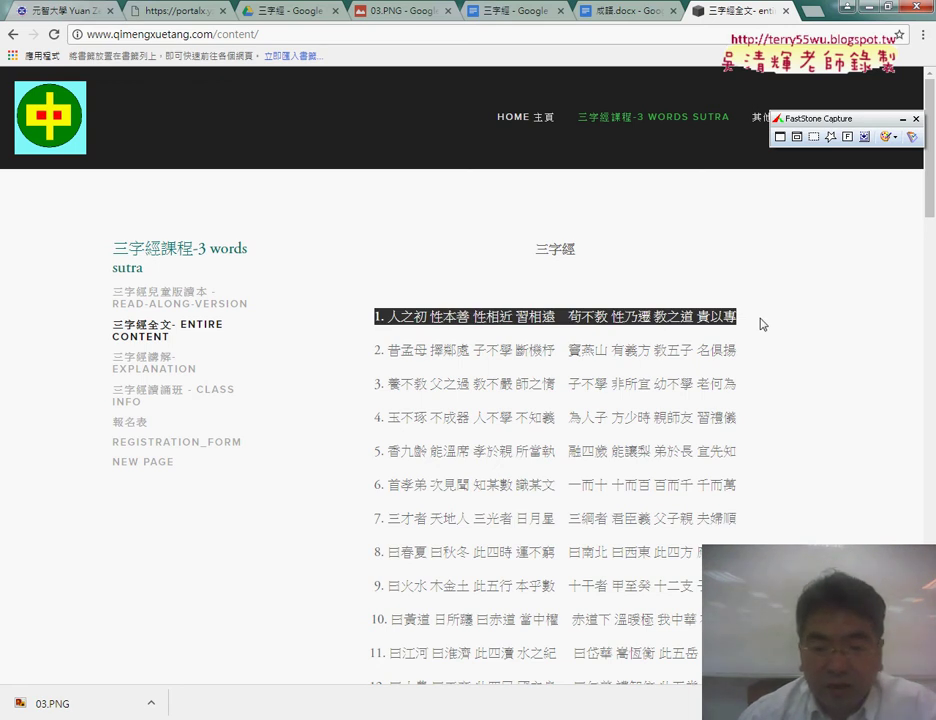
click(338, 660)
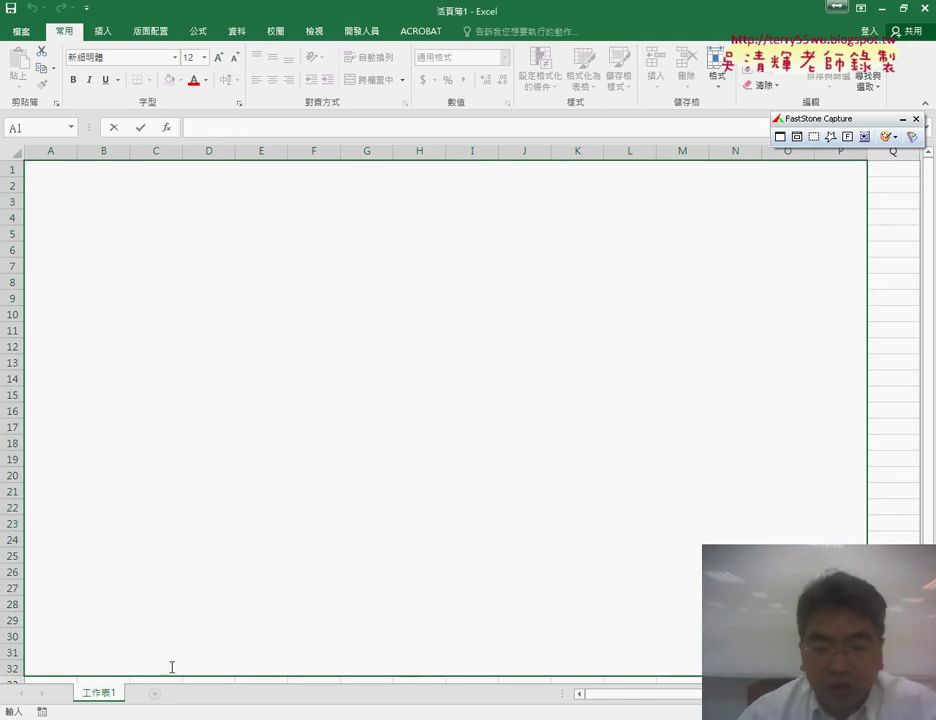
key(alt+Tab)
drag(376, 321, 792, 243)
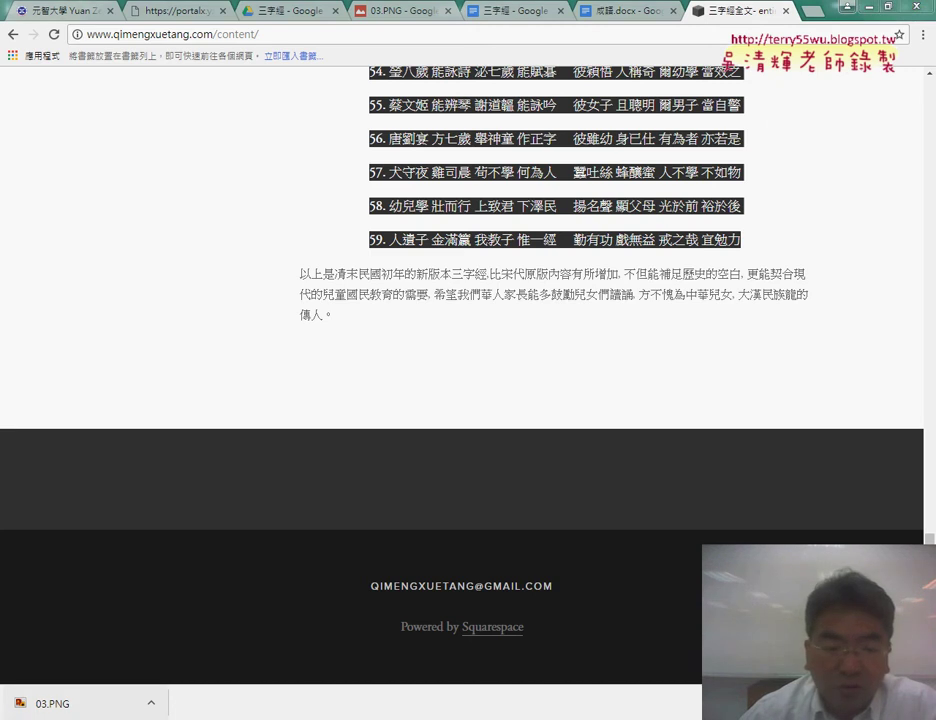
Step: Start Word 2016 and create a blank document
key(super)
click(66, 670)
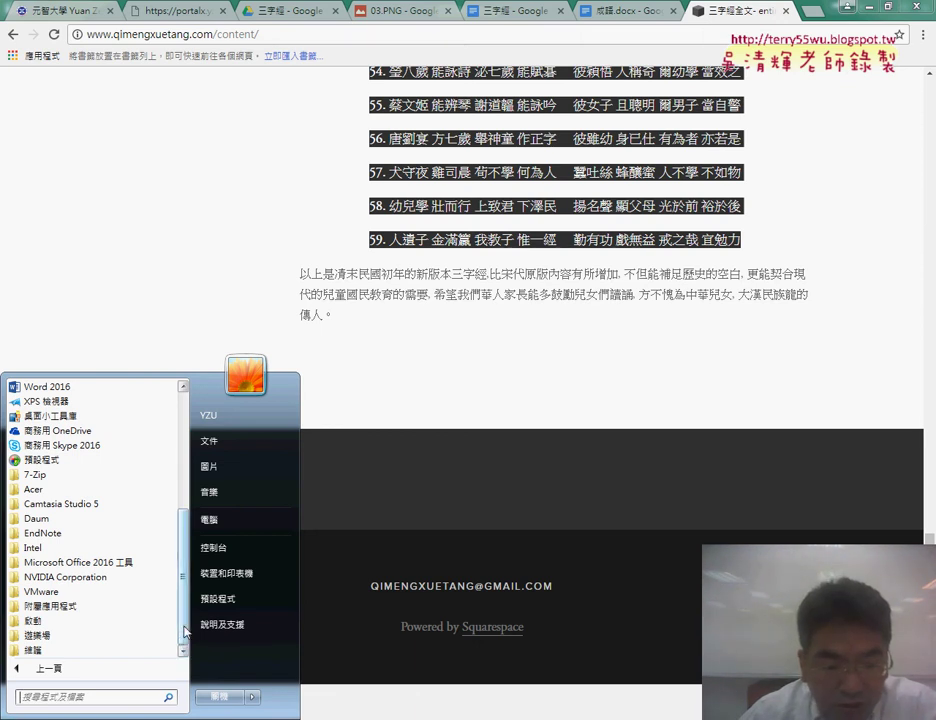
drag(183, 640, 183, 515)
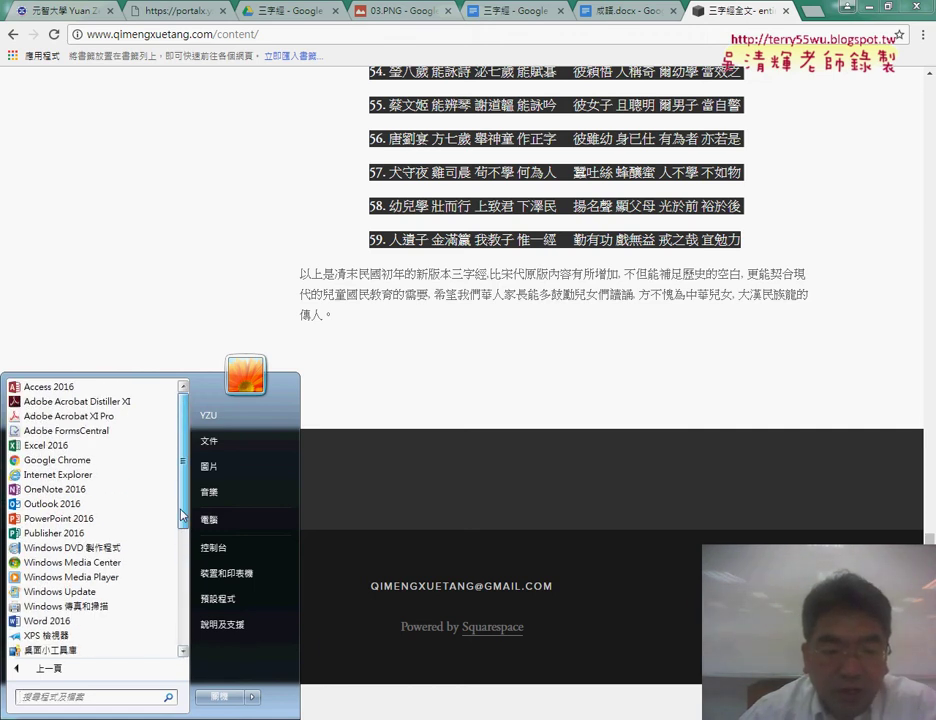
click(45, 621)
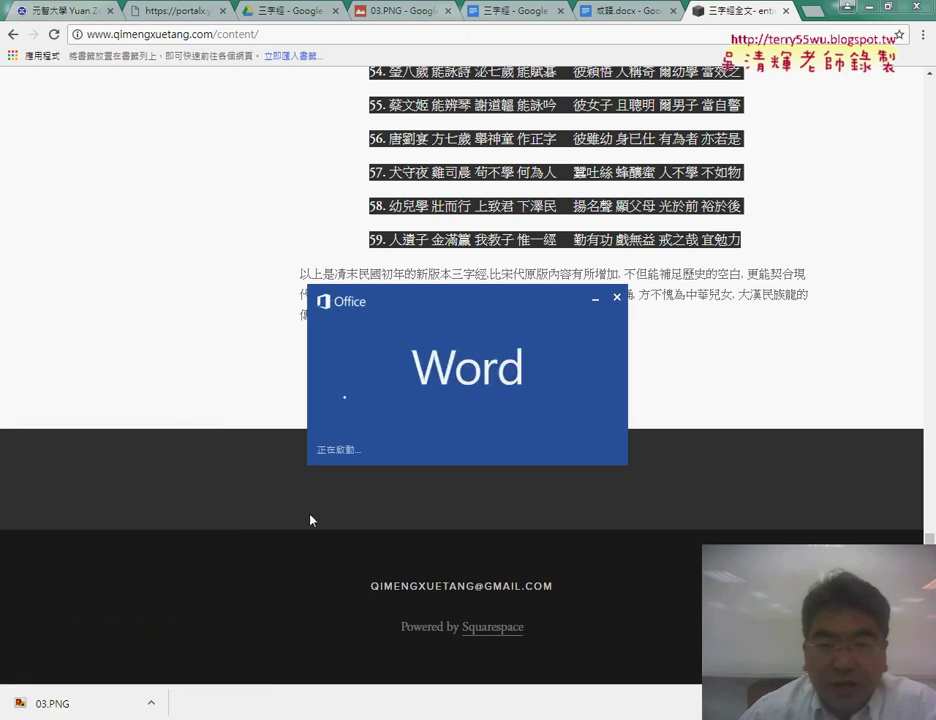
click(367, 228)
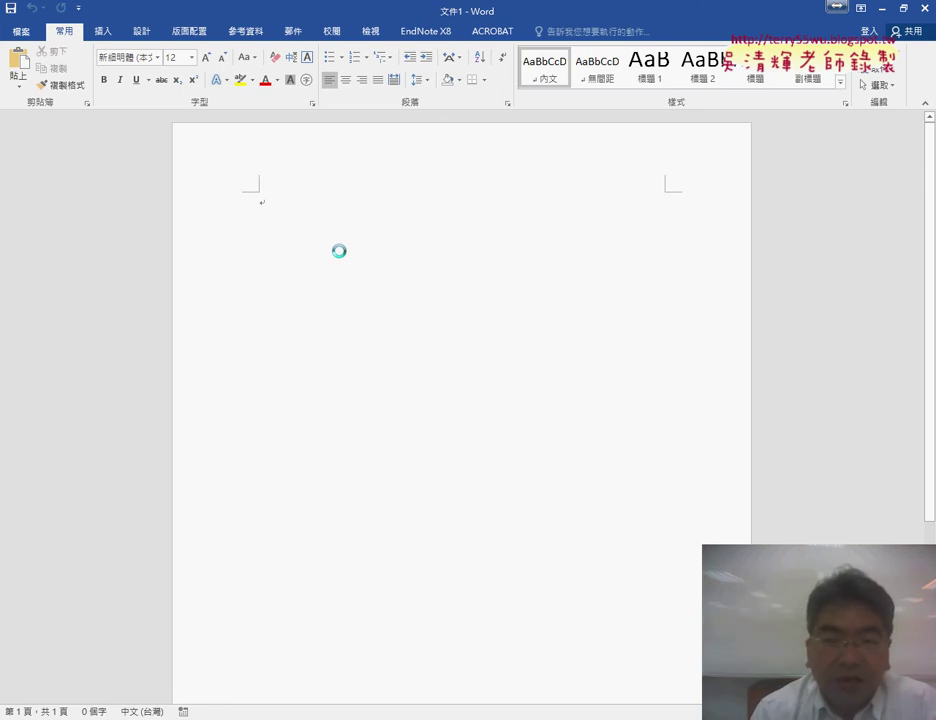
Step: Paste the copied 三字經 text into the blank document and show the formatting marks to check the spaces between phrases
key(ctrl+v)
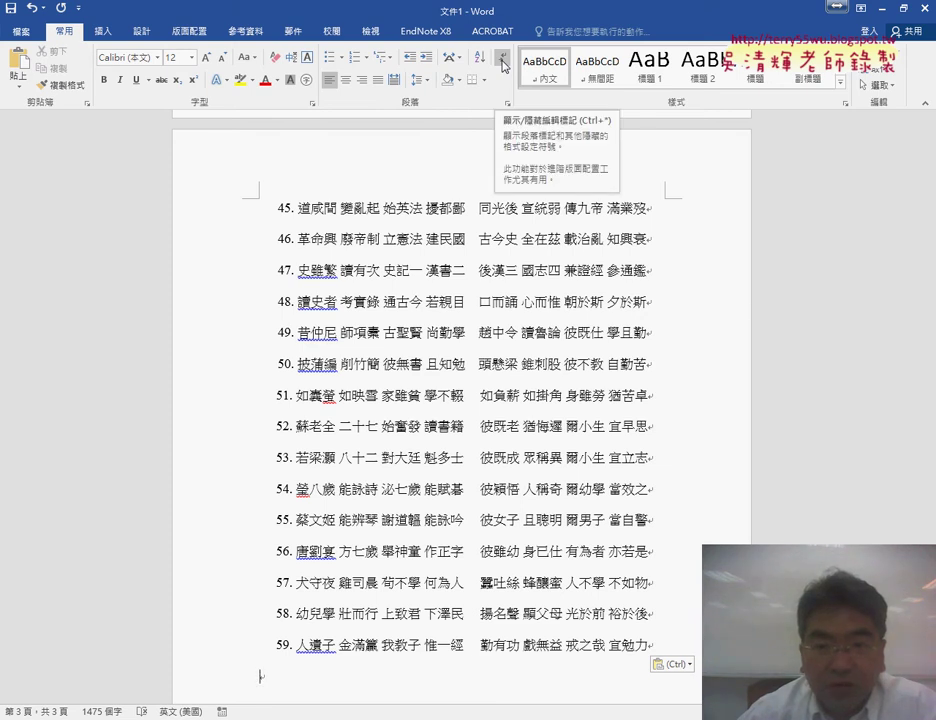
click(503, 65)
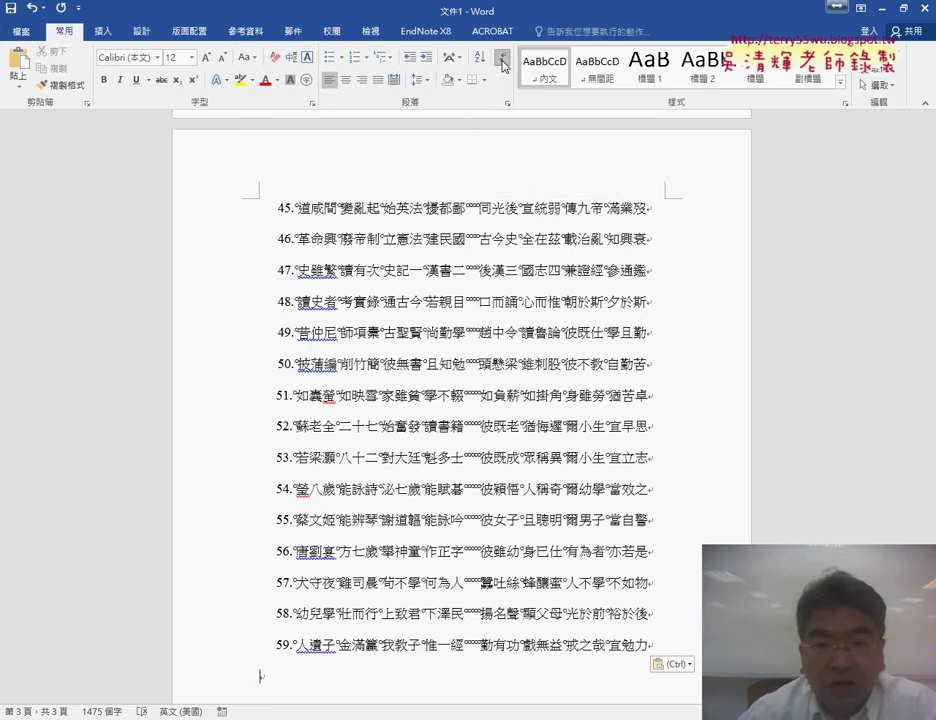
click(470, 213)
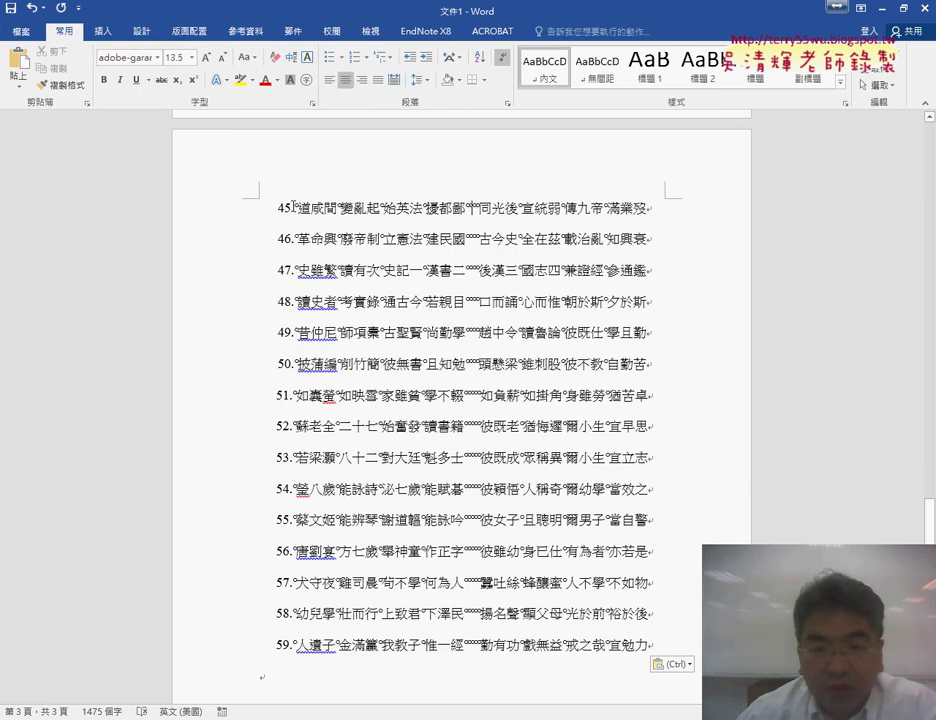
click(340, 208)
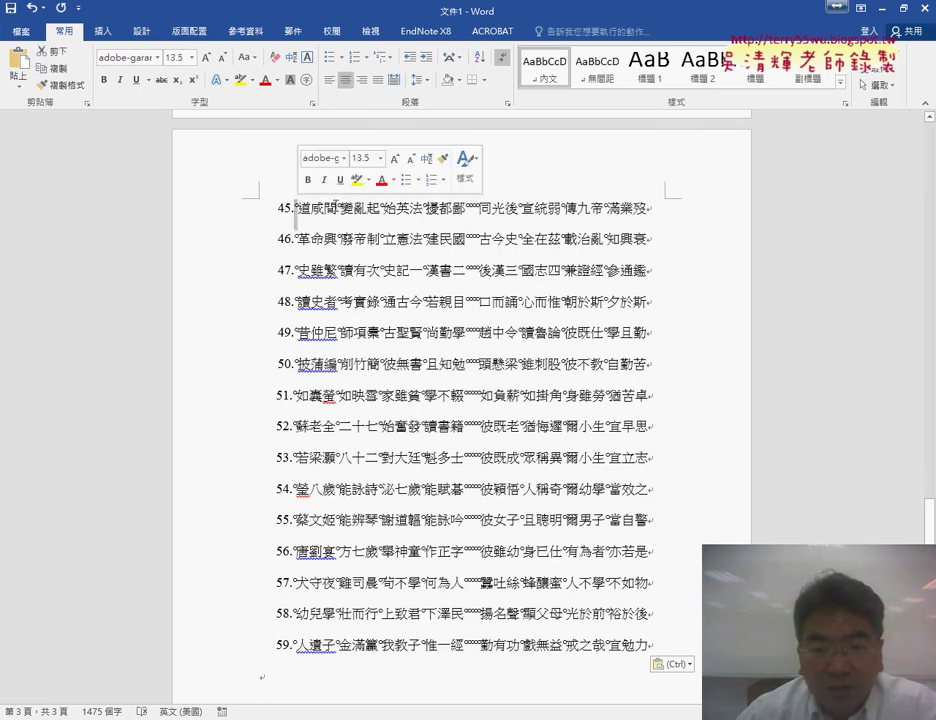
scroll(420, 215, up, 8)
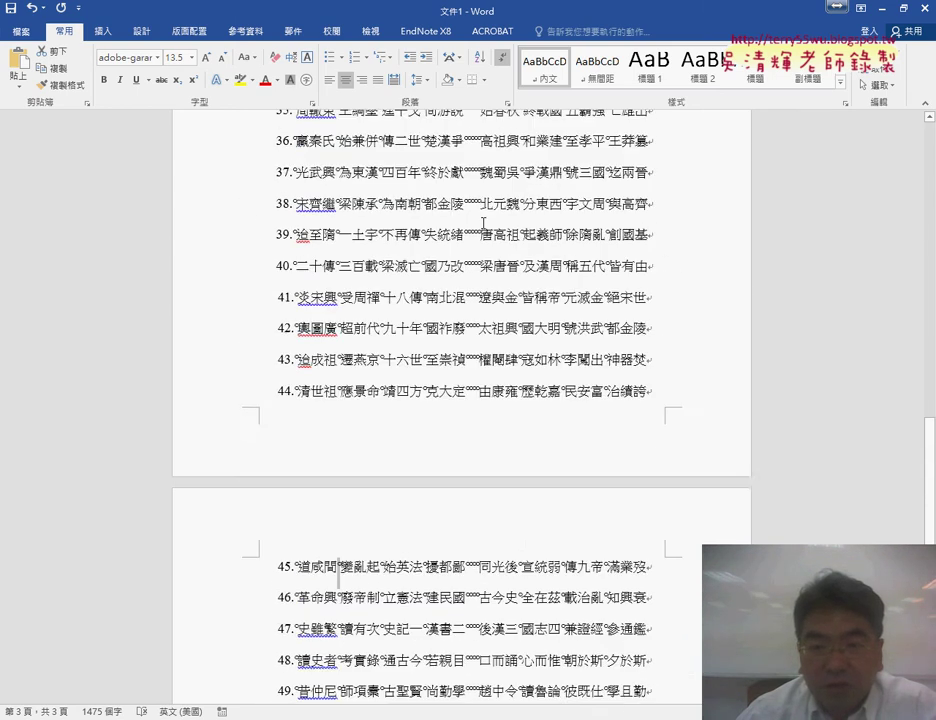
Step: Return to the start of the document and examine the number and spaces in line 1
scroll(483, 222, up, 6)
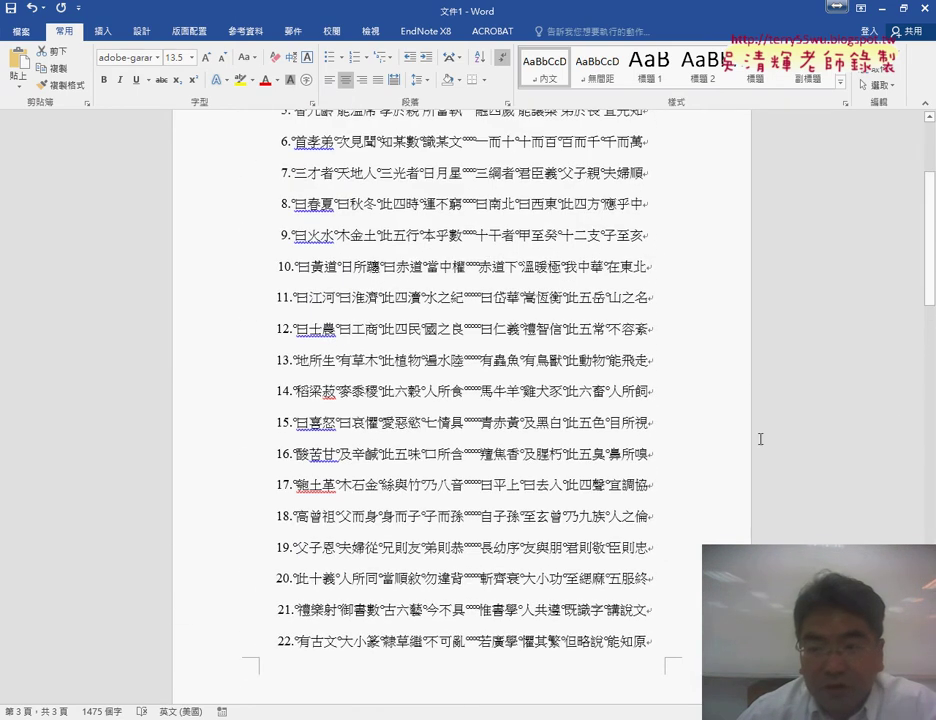
scroll(420, 228, up, 3)
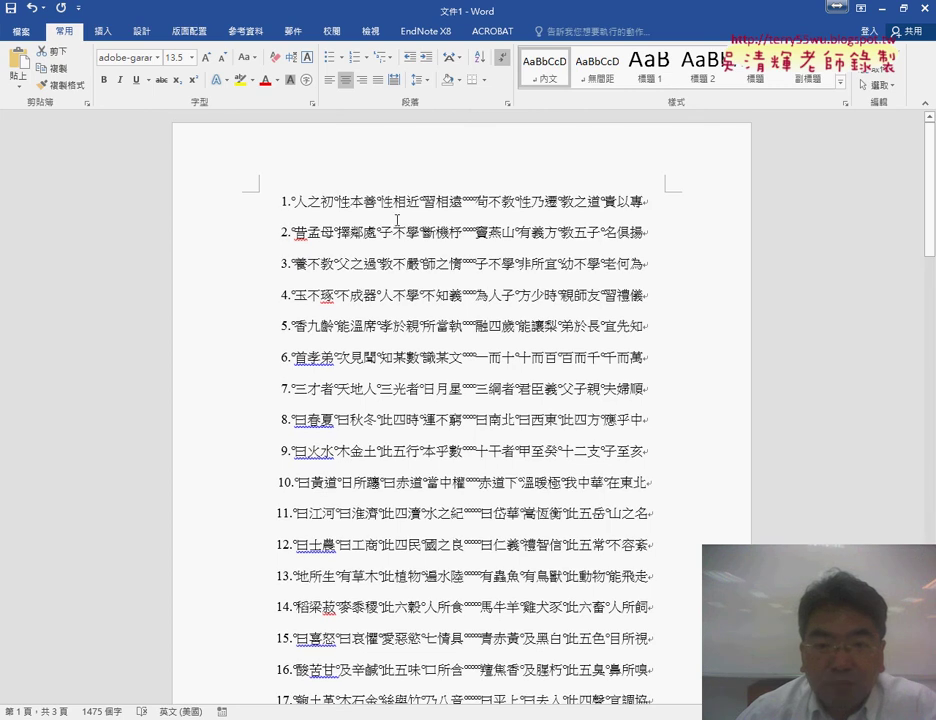
click(483, 198)
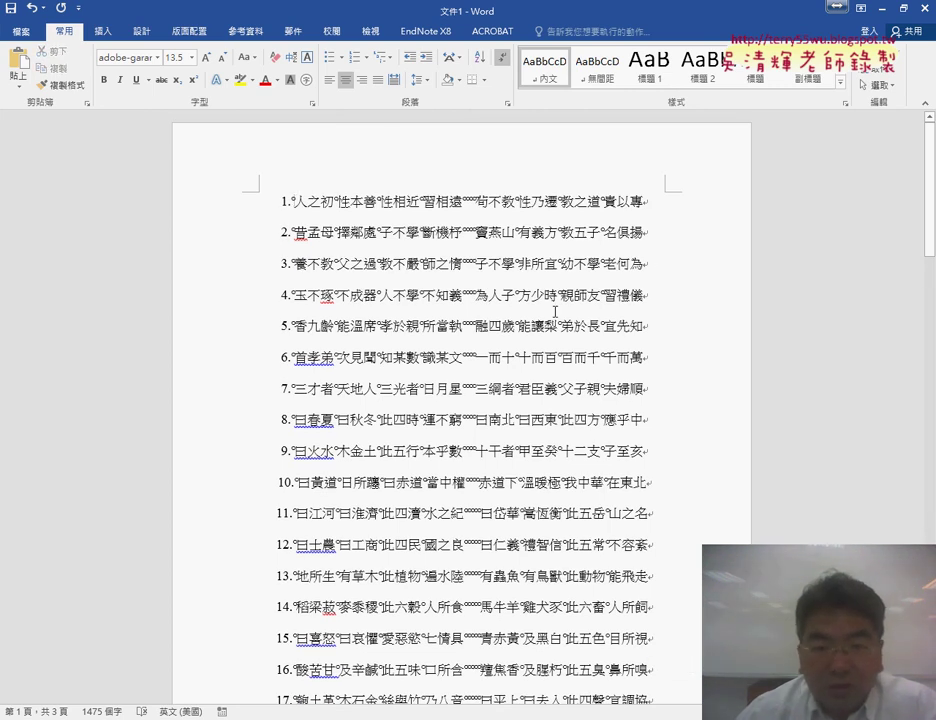
click(290, 201)
key(ctrl+v)
drag(290, 201, 282, 201)
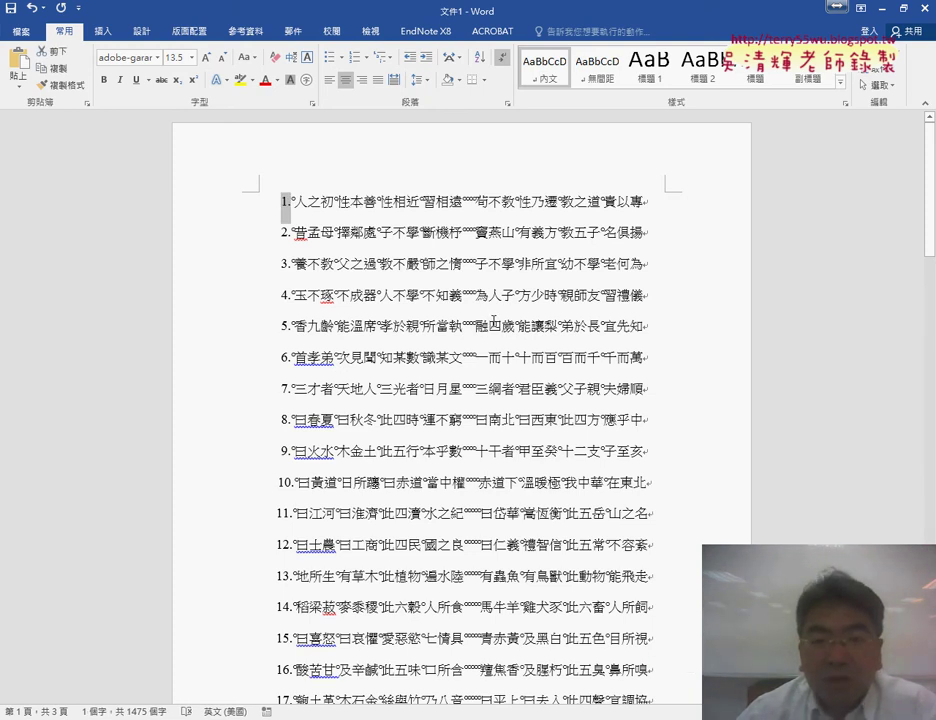
click(290, 201)
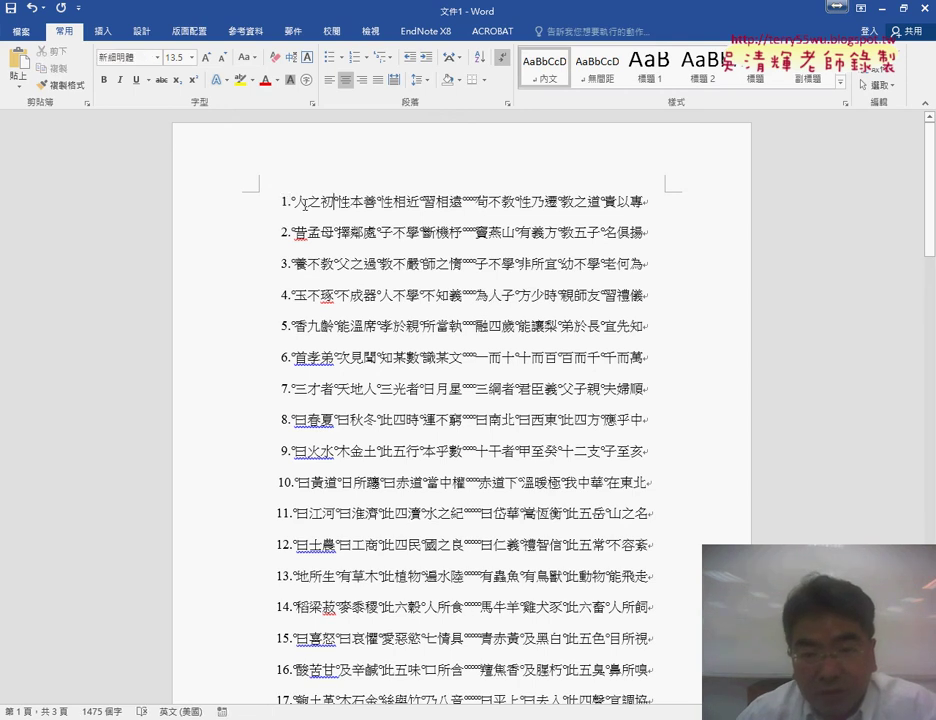
Step: Replace all spaces in the document with nothing, using the space after line 1's number as the search text
drag(294, 200, 290, 201)
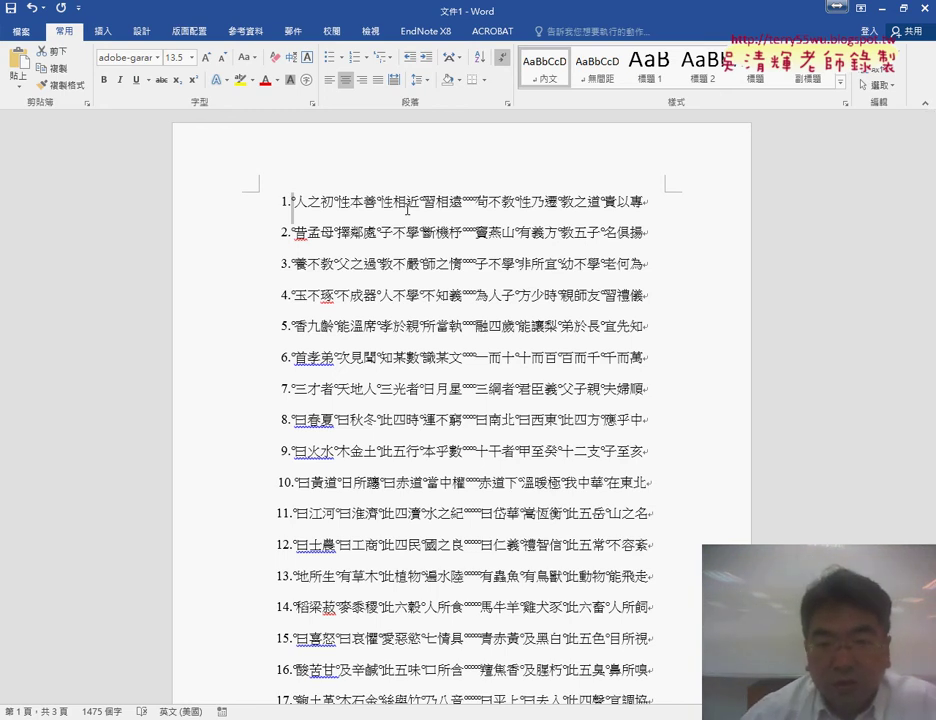
click(885, 72)
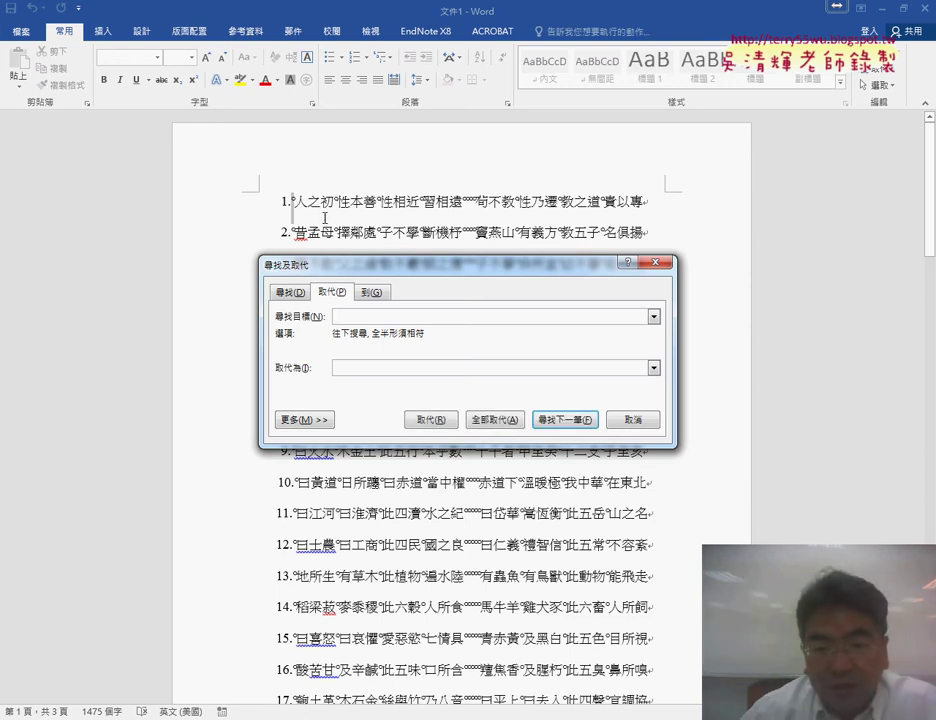
click(350, 369)
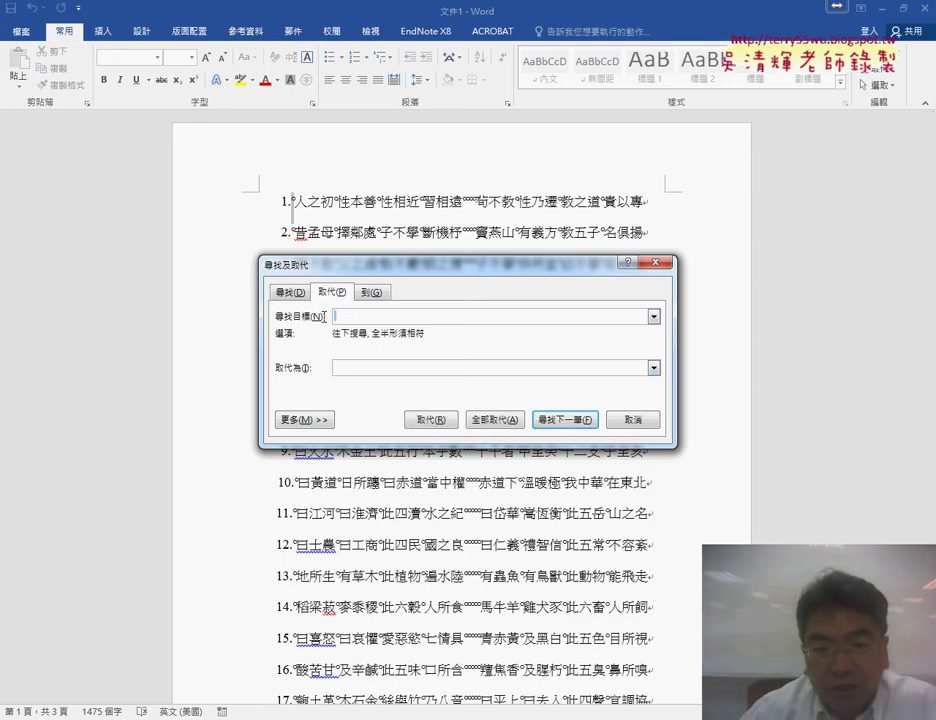
click(351, 372)
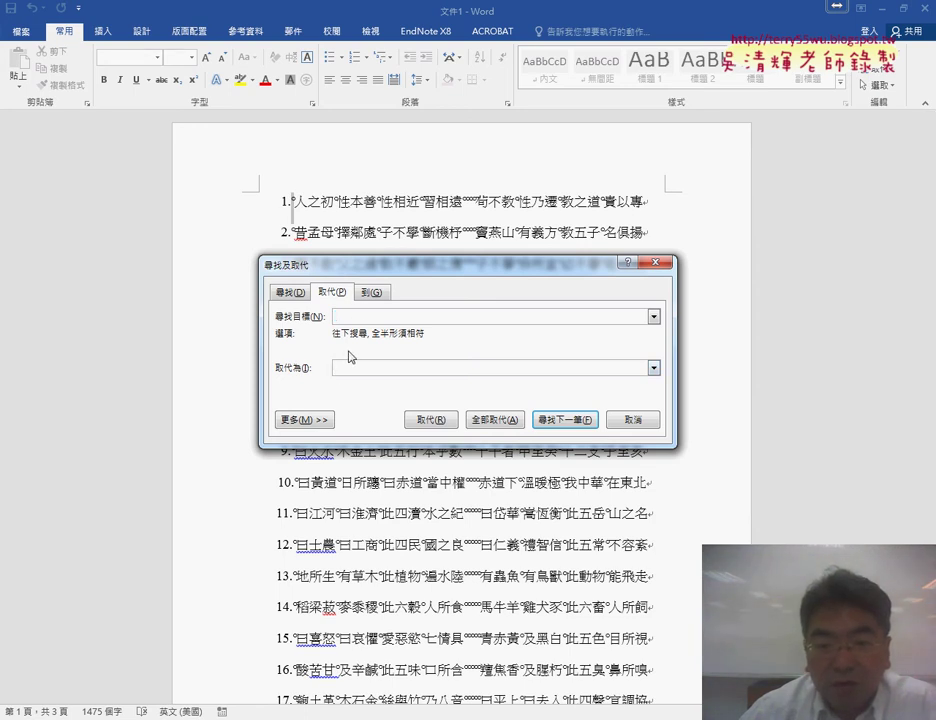
click(479, 421)
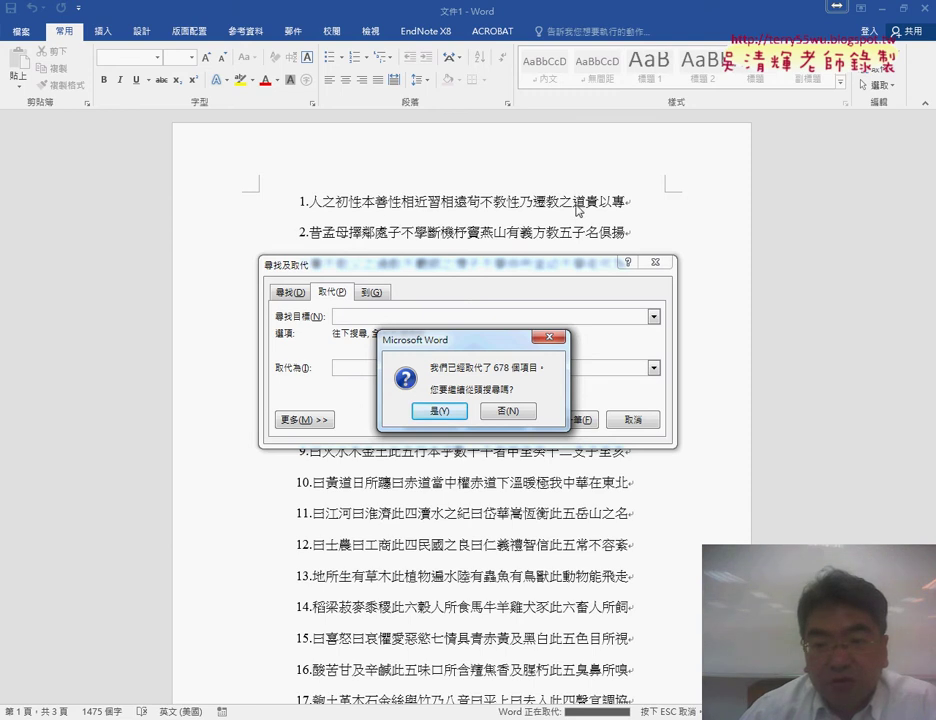
click(452, 410)
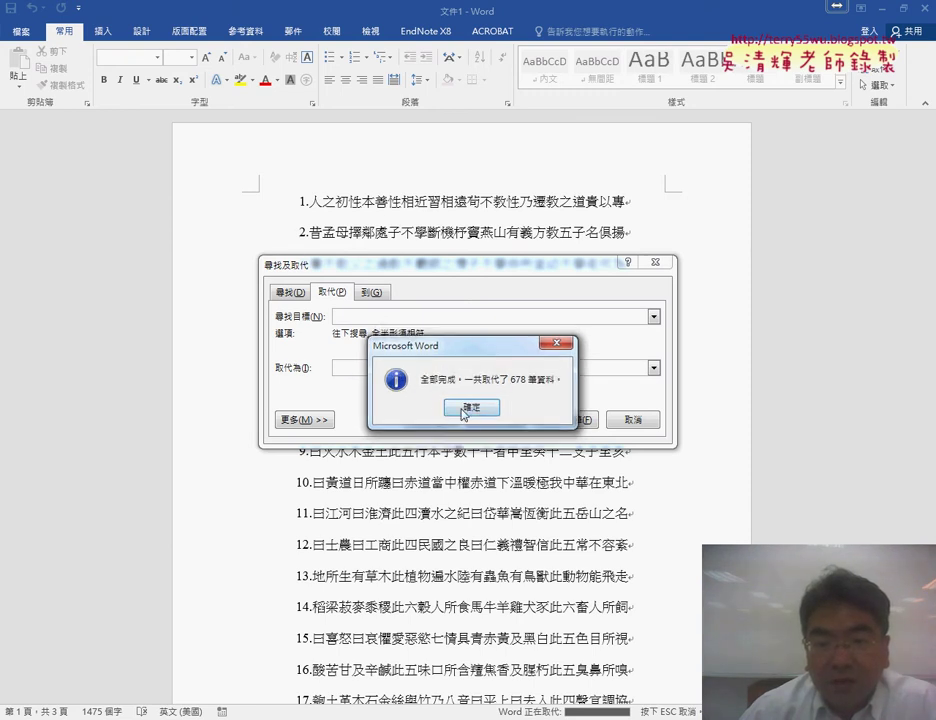
click(481, 410)
drag(442, 271, 620, 226)
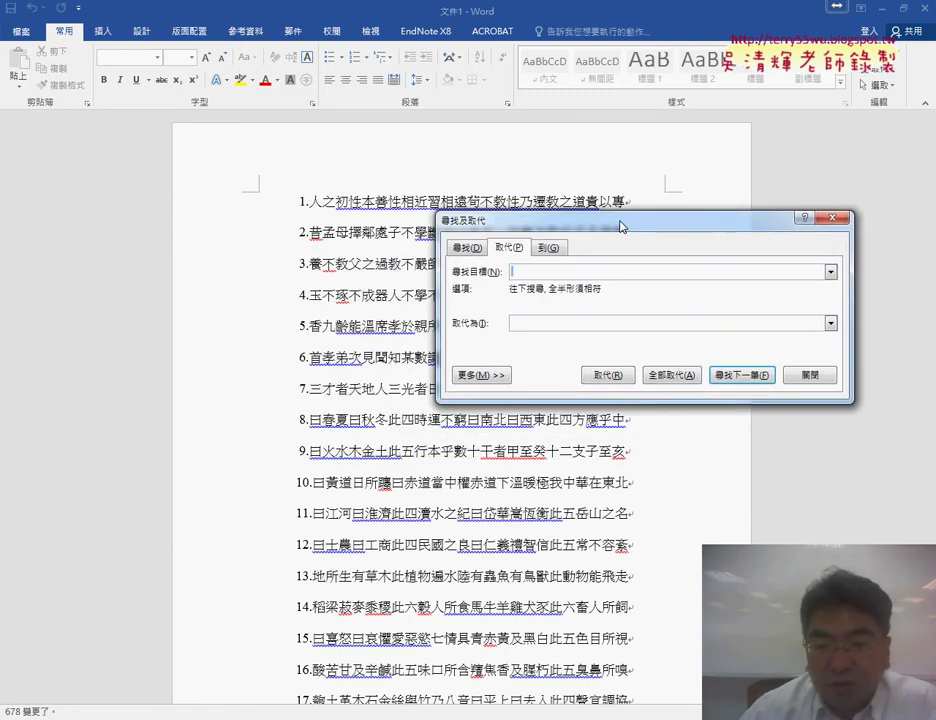
click(809, 375)
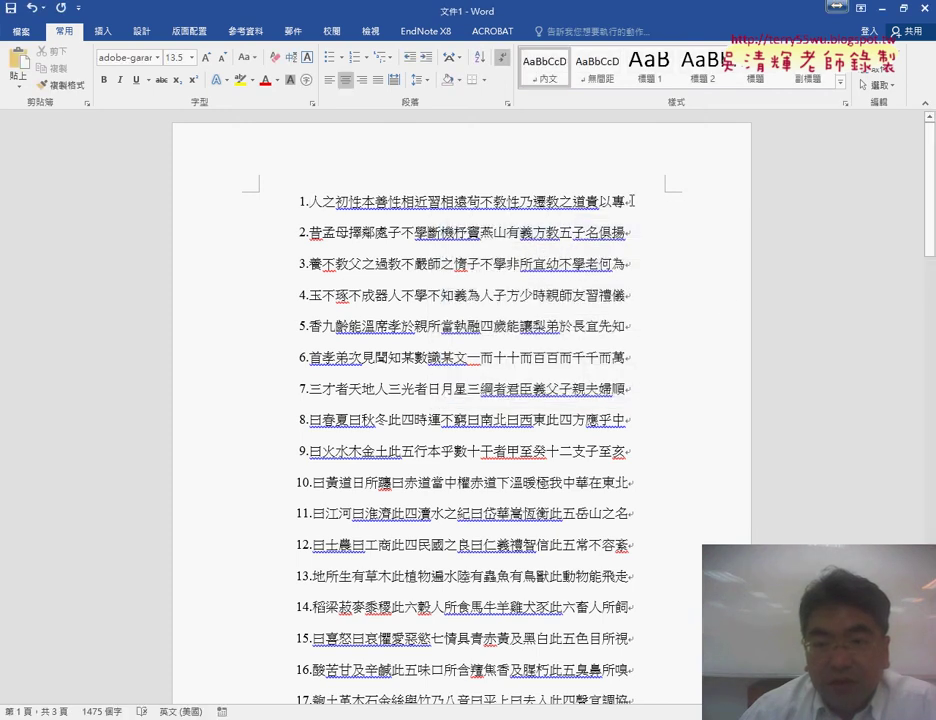
Step: Examine the paragraph mark ending line 1 and the leading numbers, checking how an ordinary selection across lines covers them
drag(633, 198, 638, 203)
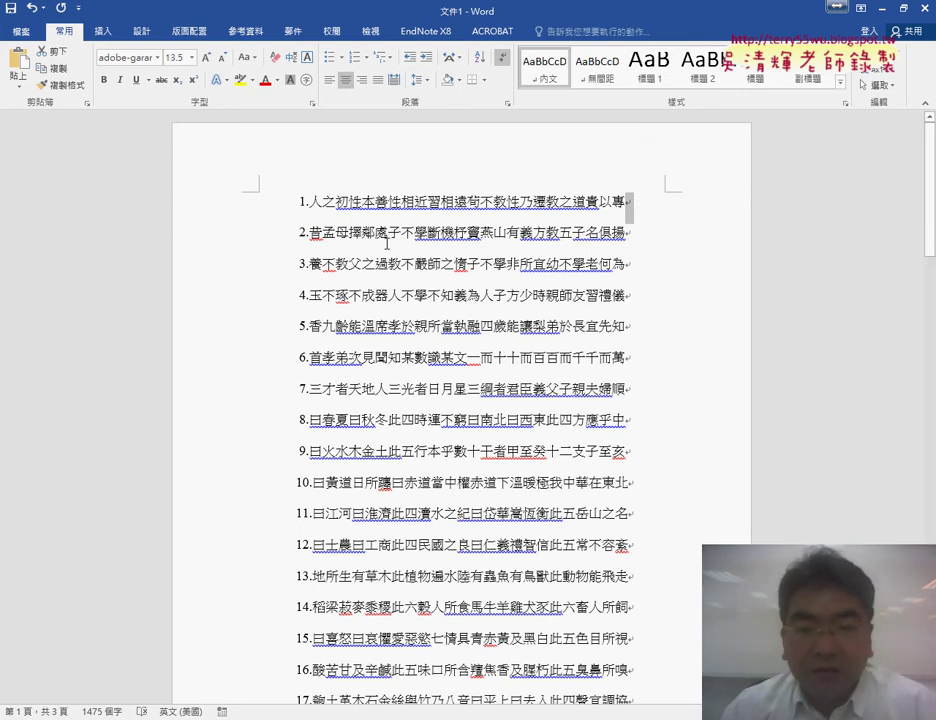
drag(313, 201, 322, 297)
drag(301, 201, 311, 204)
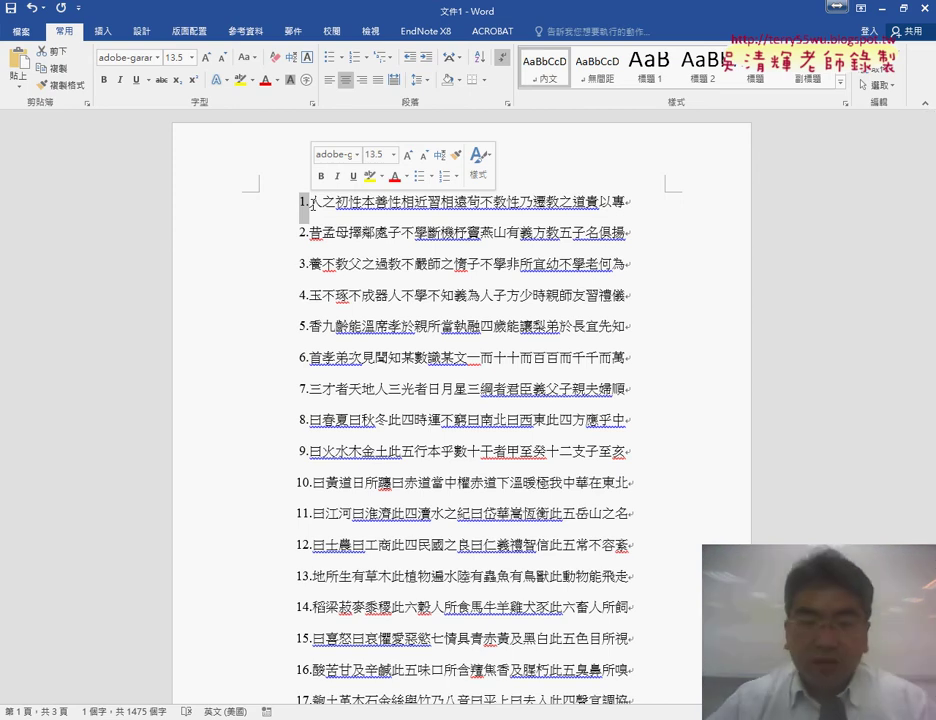
click(348, 218)
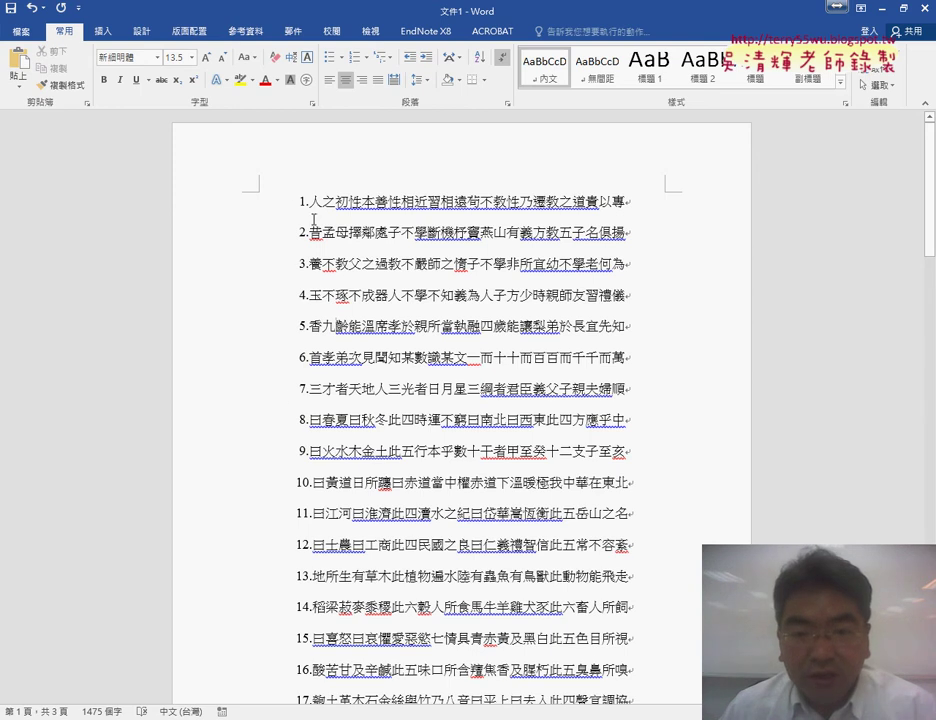
scroll(314, 205, down, 1)
double_click(311, 170)
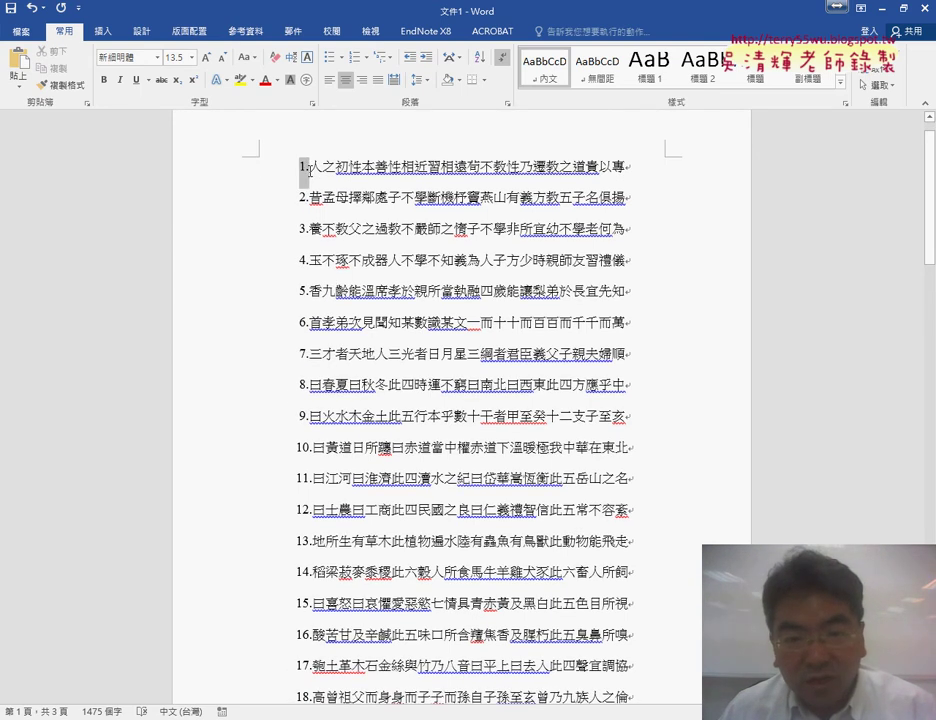
drag(310, 170, 304, 197)
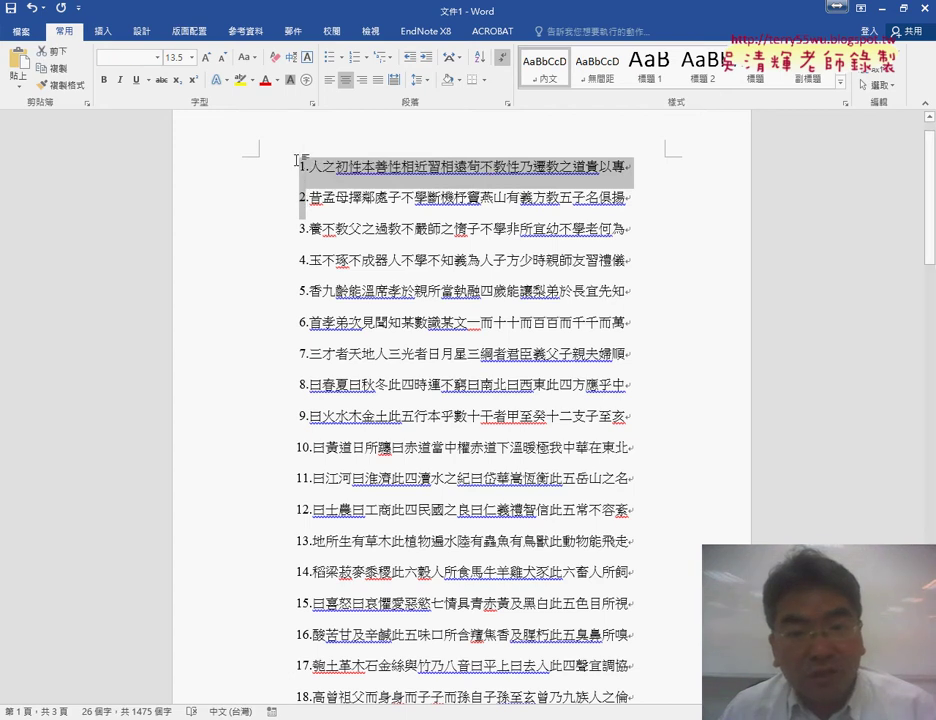
click(315, 167)
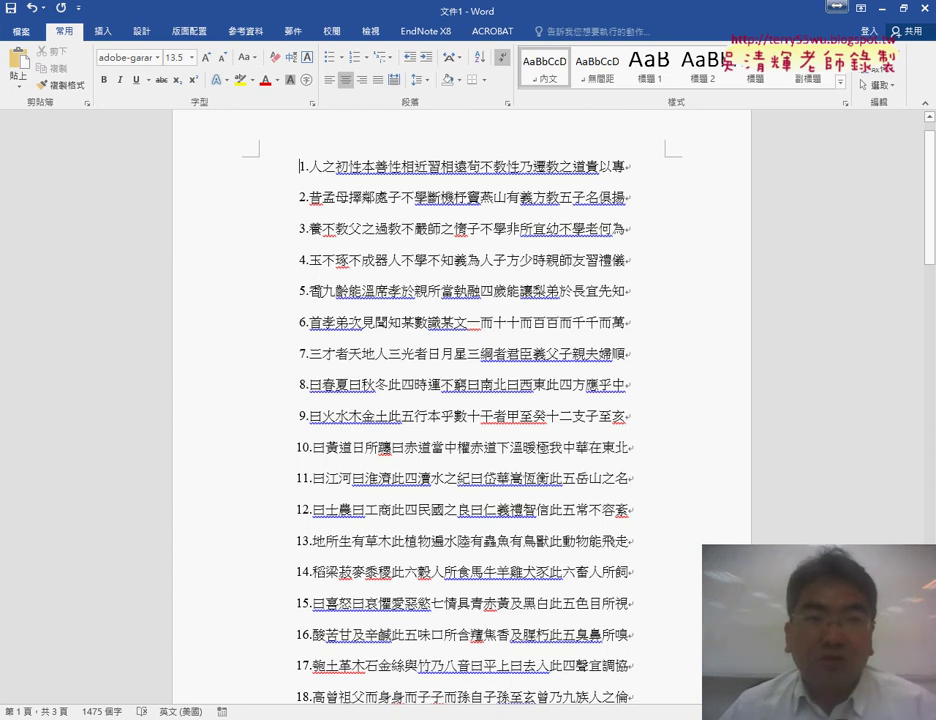
mouse_move(300, 166)
mouse_down()
mouse_move(479, 229)
mouse_move(300, 228)
mouse_move(320, 146)
mouse_move(300, 167)
mouse_up()
scroll(262, 265, down, 4)
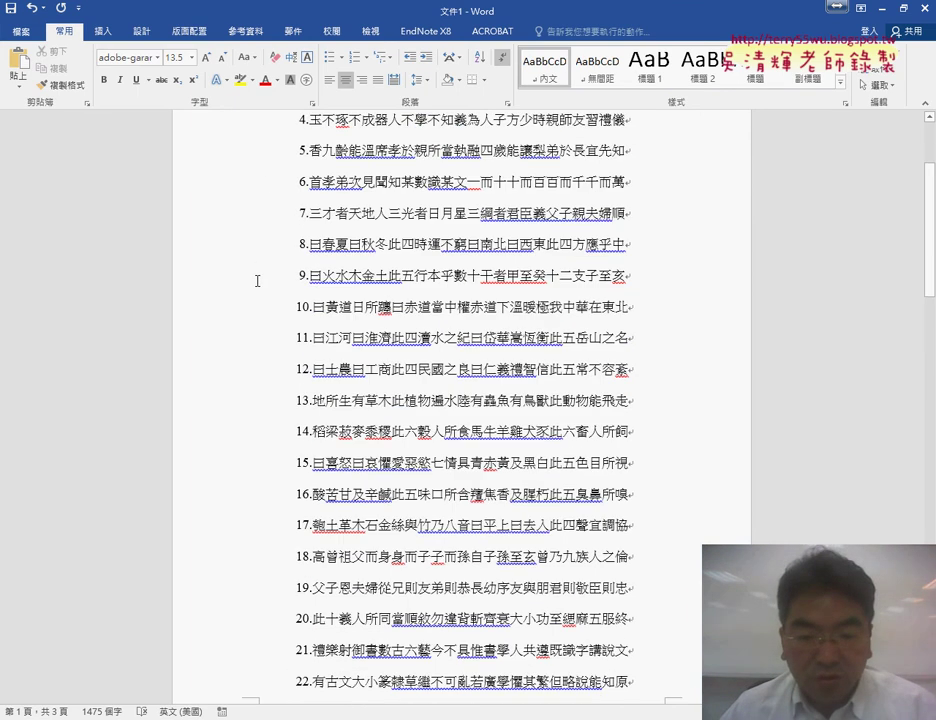
scroll(258, 276, up, 4)
scroll(258, 276, up, 1)
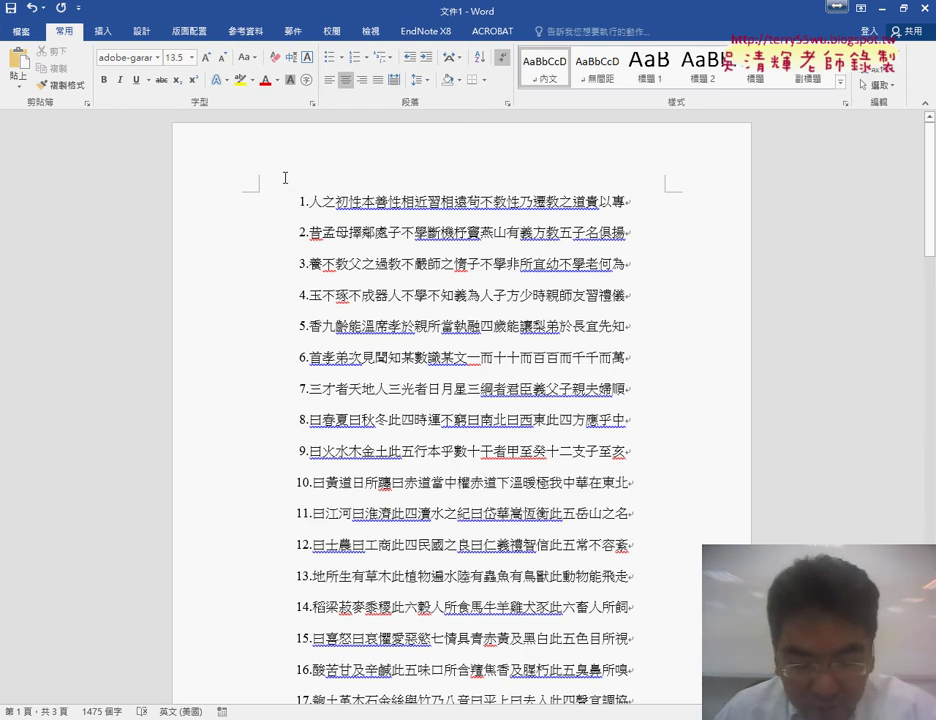
Step: Select the leading numbers of lines 1 to 59 as a vertical block, delete them and check the text through its end
key(alt)
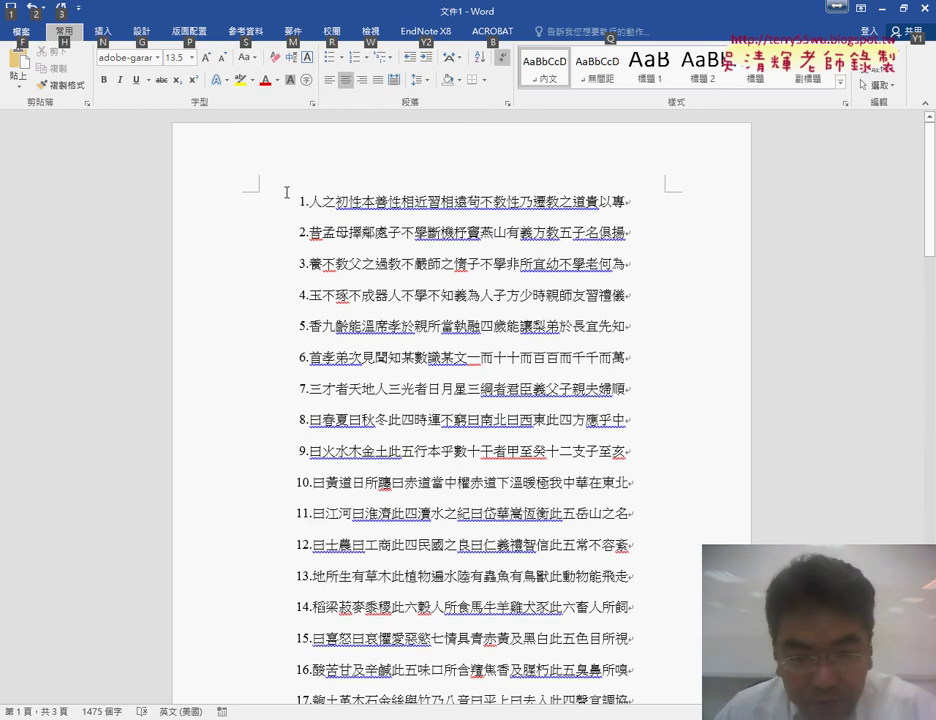
drag(288, 192, 280, 700)
drag(266, 422, 313, 422)
scroll(382, 572, up, 10)
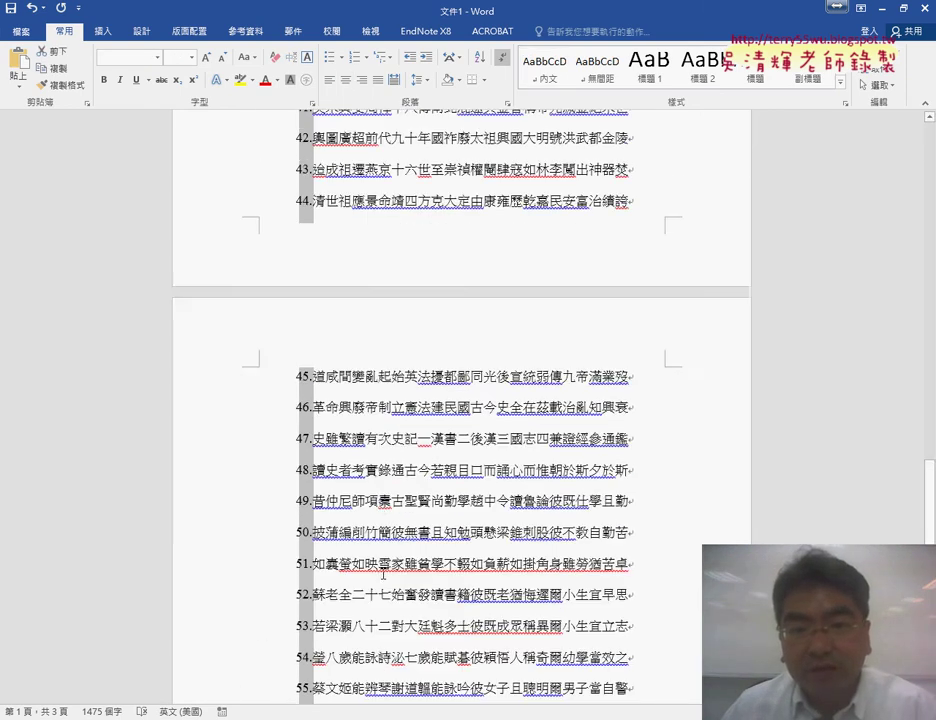
scroll(382, 572, up, 12)
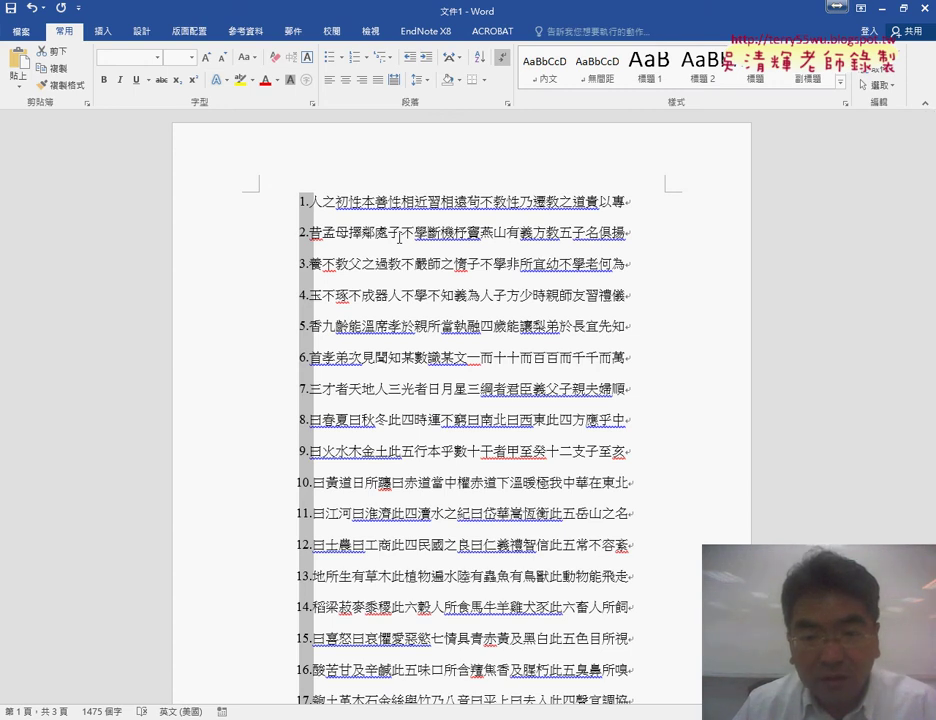
key(Delete)
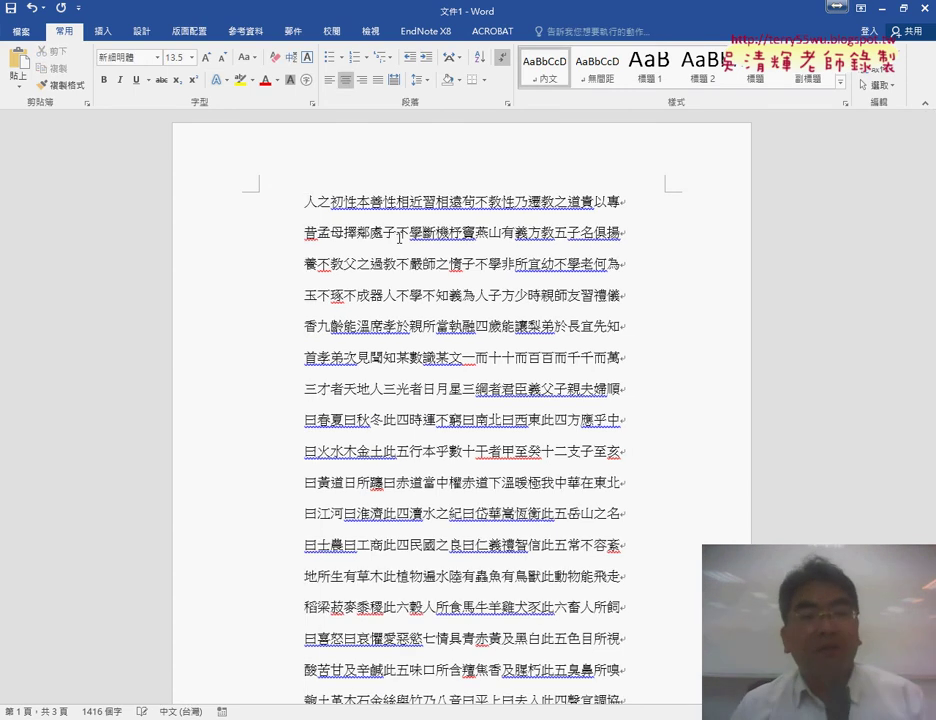
scroll(399, 237, down, 15)
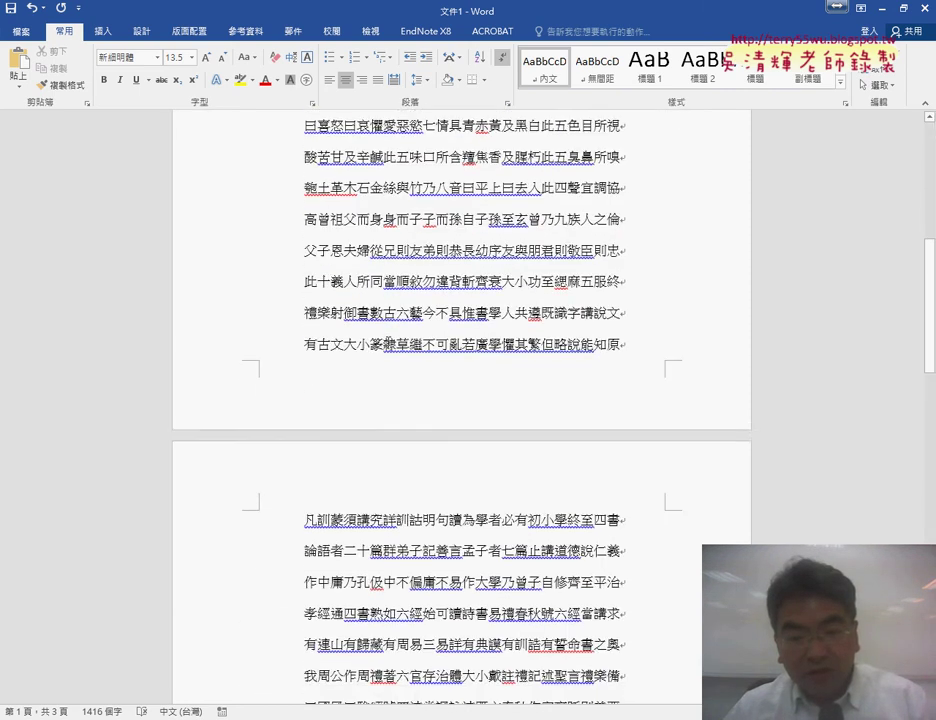
scroll(392, 341, down, 9)
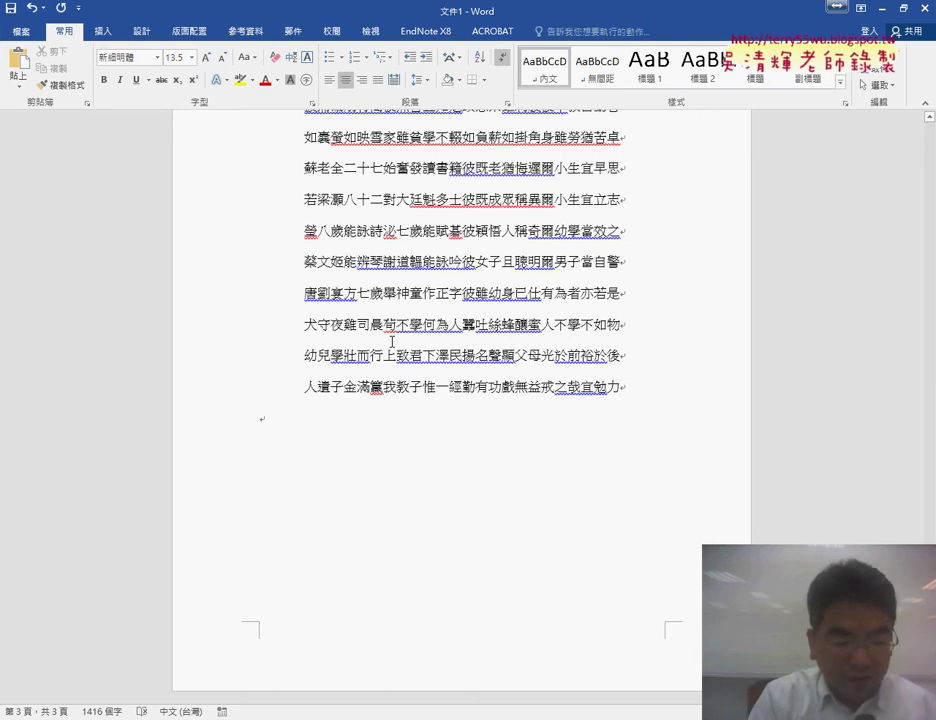
Step: Undo the deletion of the line numbers, go back to line 1 and clear the selection
key(ctrl+z)
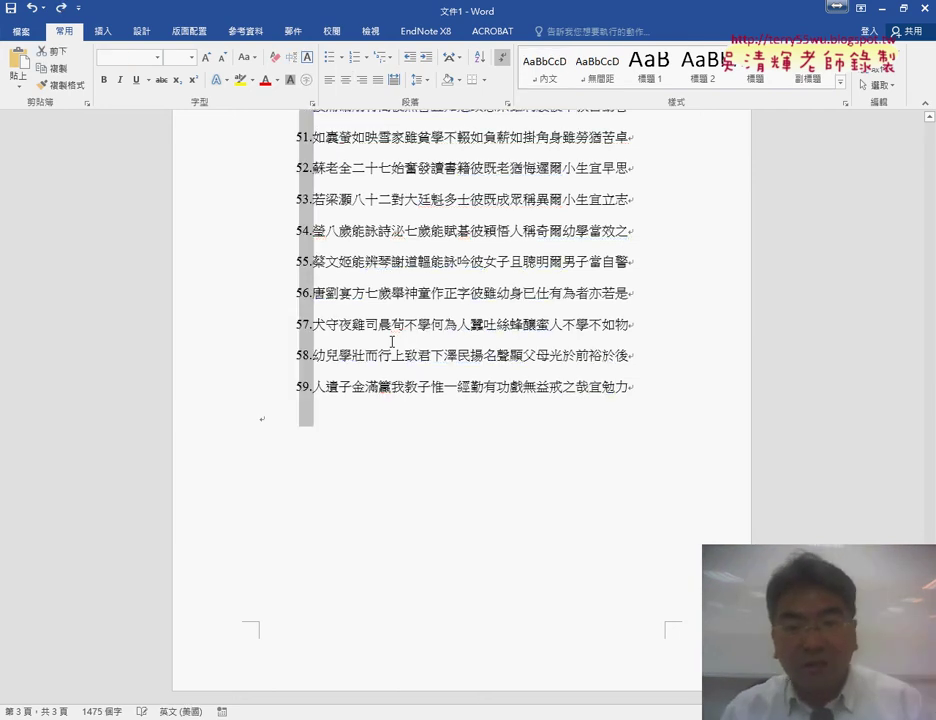
scroll(392, 342, up, 12)
scroll(392, 328, up, 5)
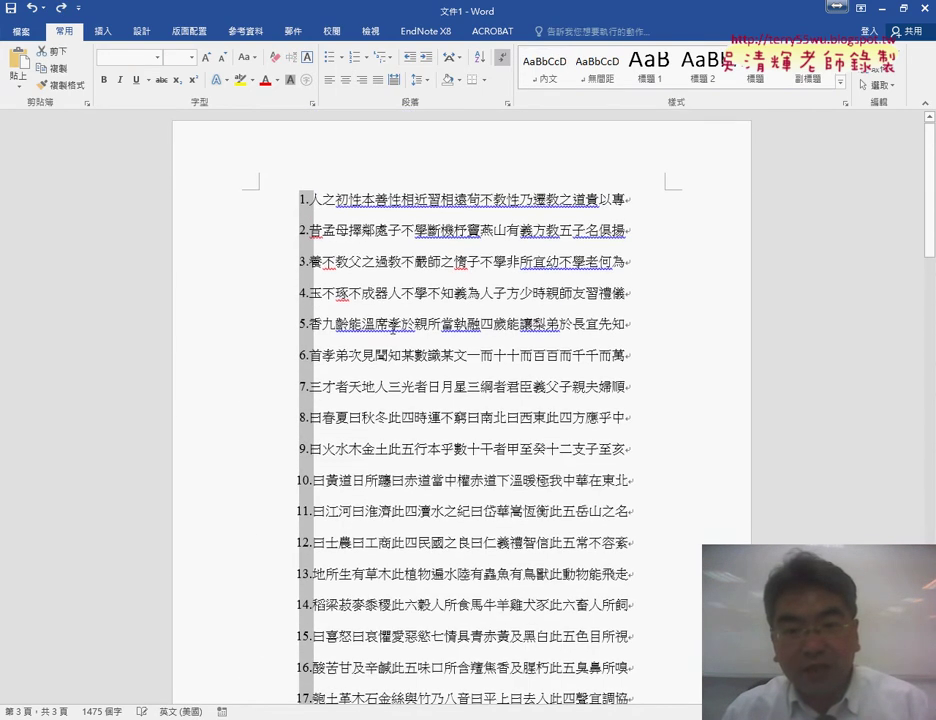
click(290, 198)
key(shift+Down)
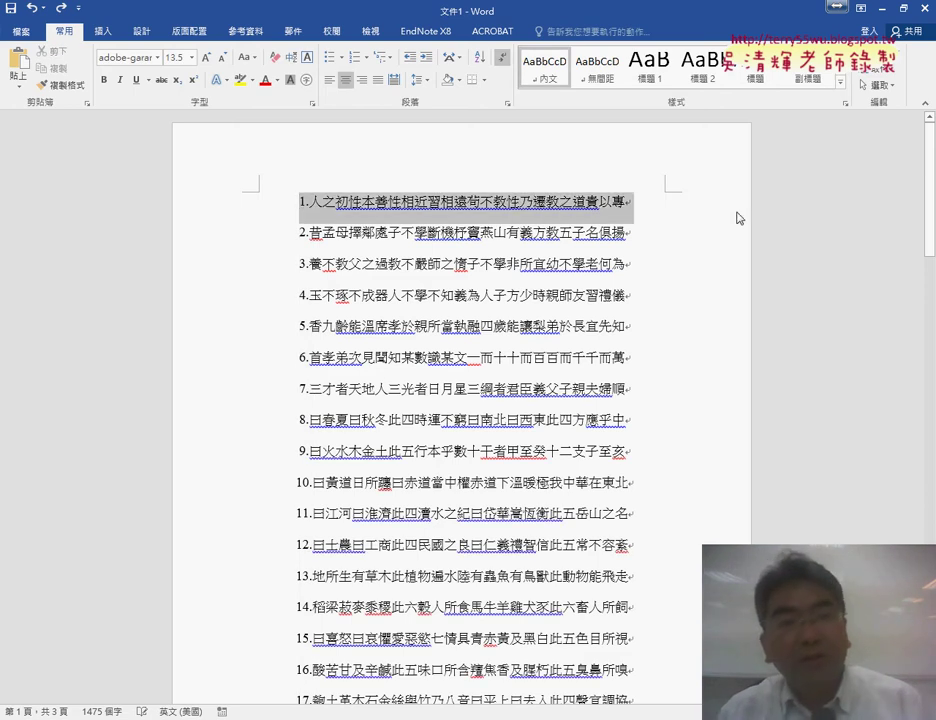
click(307, 217)
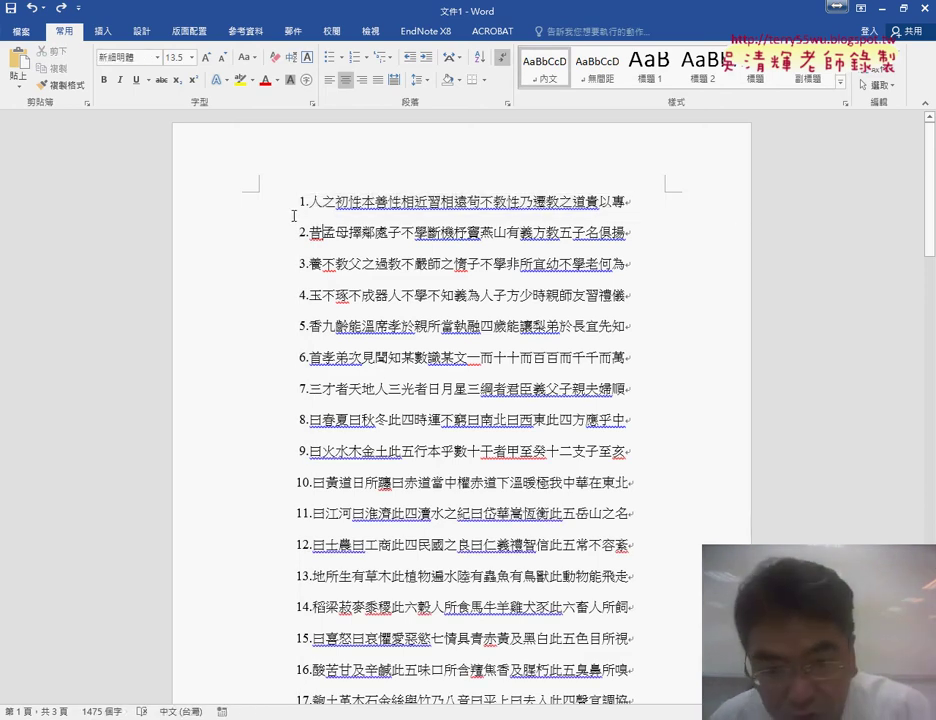
Step: Select the leading numbers of lines 1 to 59 as one vertical block and delete them from the document
drag(303, 194, 313, 425)
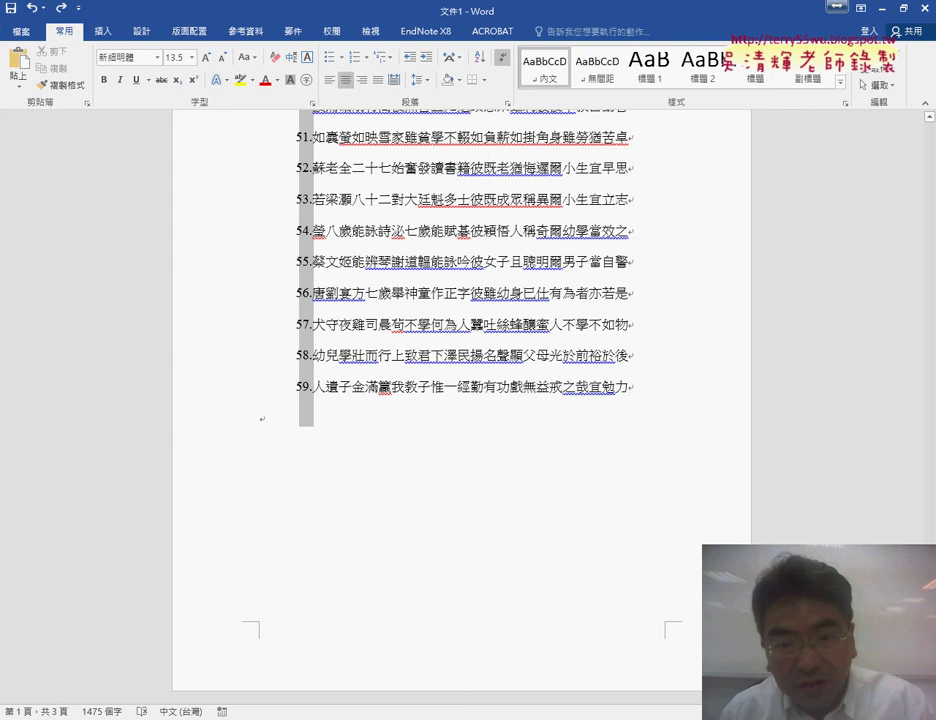
drag(313, 425, 338, 620)
scroll(338, 620, up, 6)
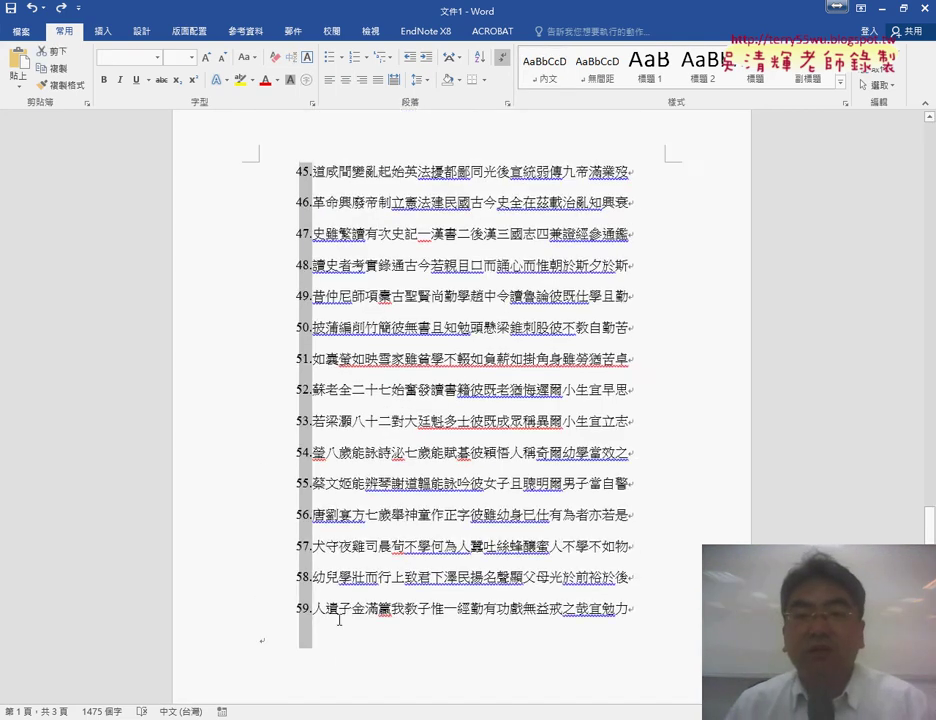
scroll(338, 620, up, 12)
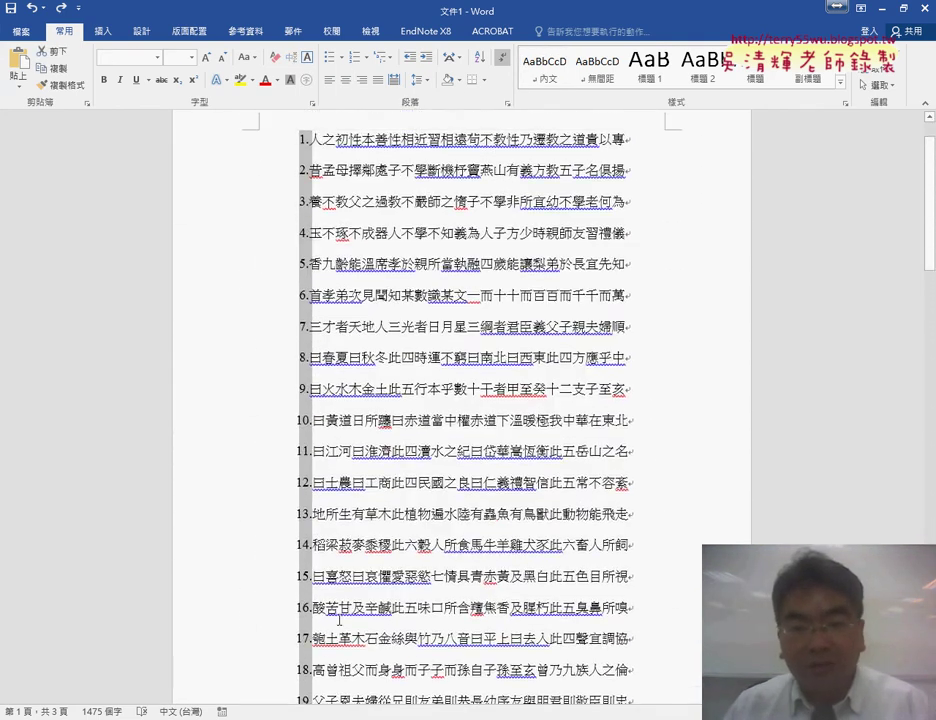
key(alt+shift)
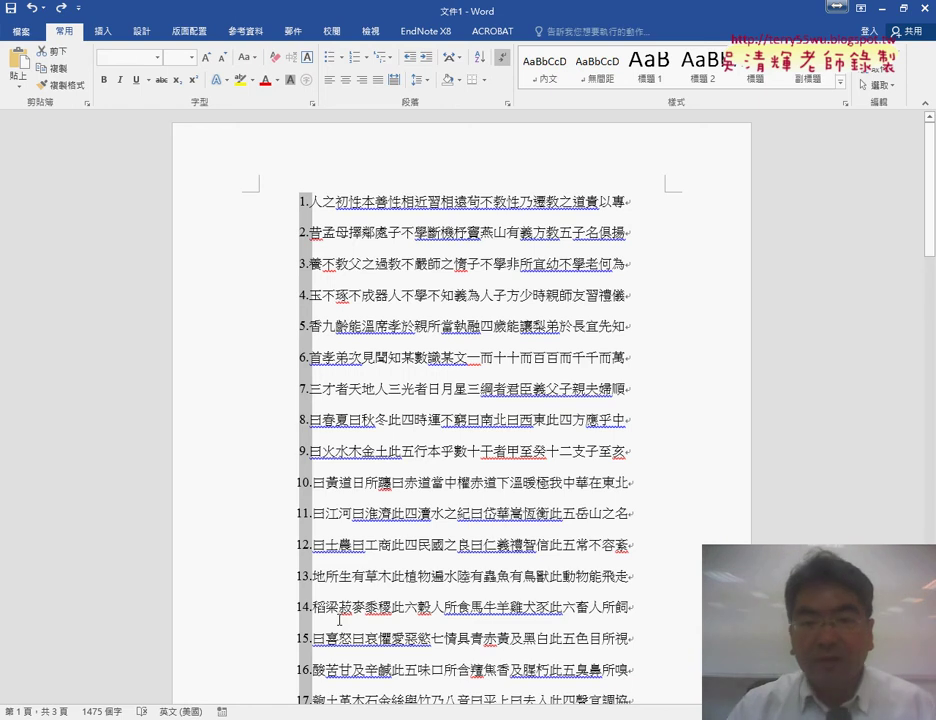
key(Delete)
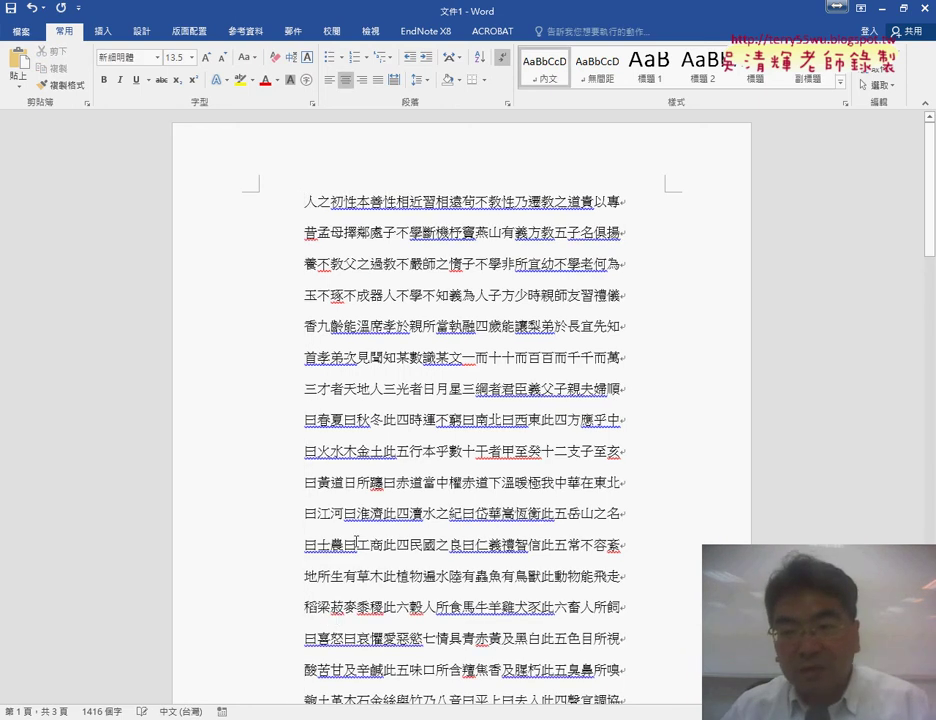
Step: Open find-and-replace with its extended search options and bring up the list of special search characters
drag(622, 200, 628, 203)
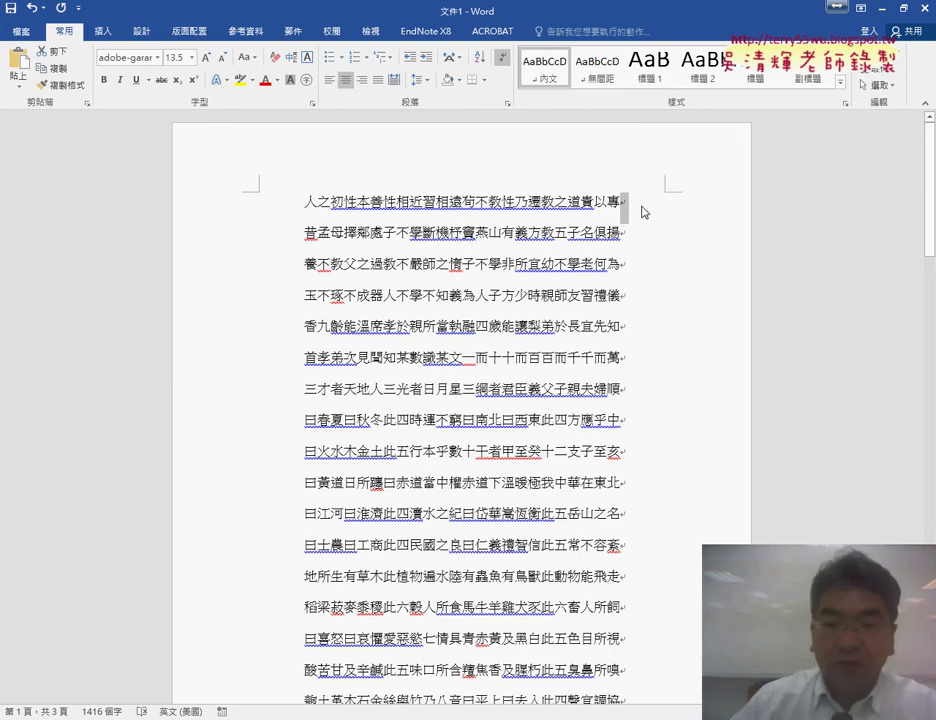
key(ctrl+h)
drag(580, 229, 316, 191)
click(222, 349)
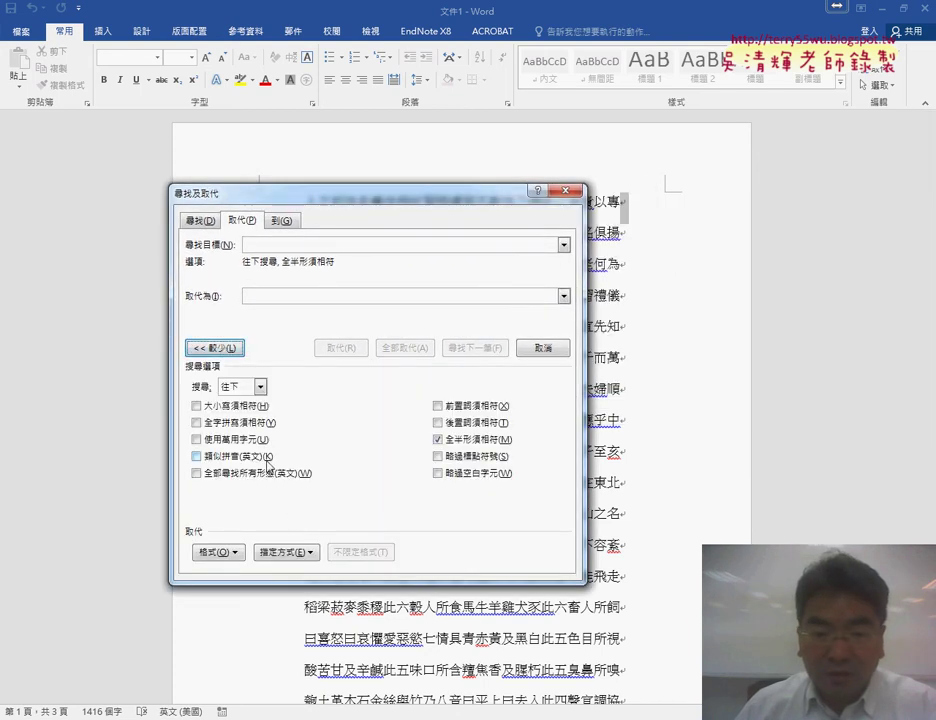
click(287, 552)
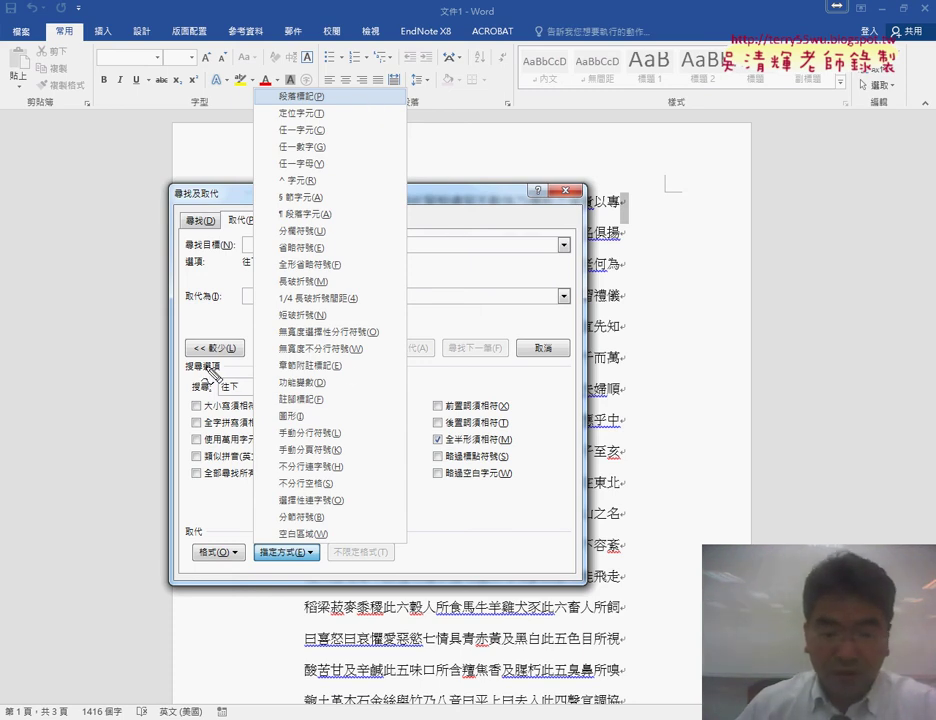
drag(236, 334, 240, 346)
drag(298, 541, 318, 553)
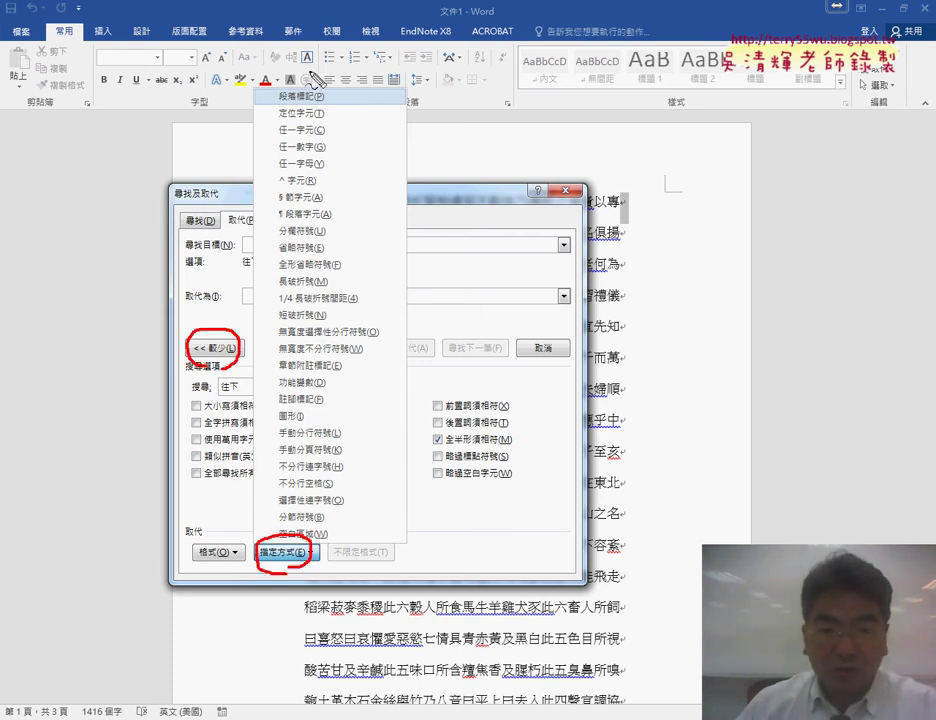
mouse_move(300, 88)
mouse_down()
mouse_move(265, 98)
mouse_move(272, 112)
mouse_up()
drag(252, 240, 246, 254)
key(Escape)
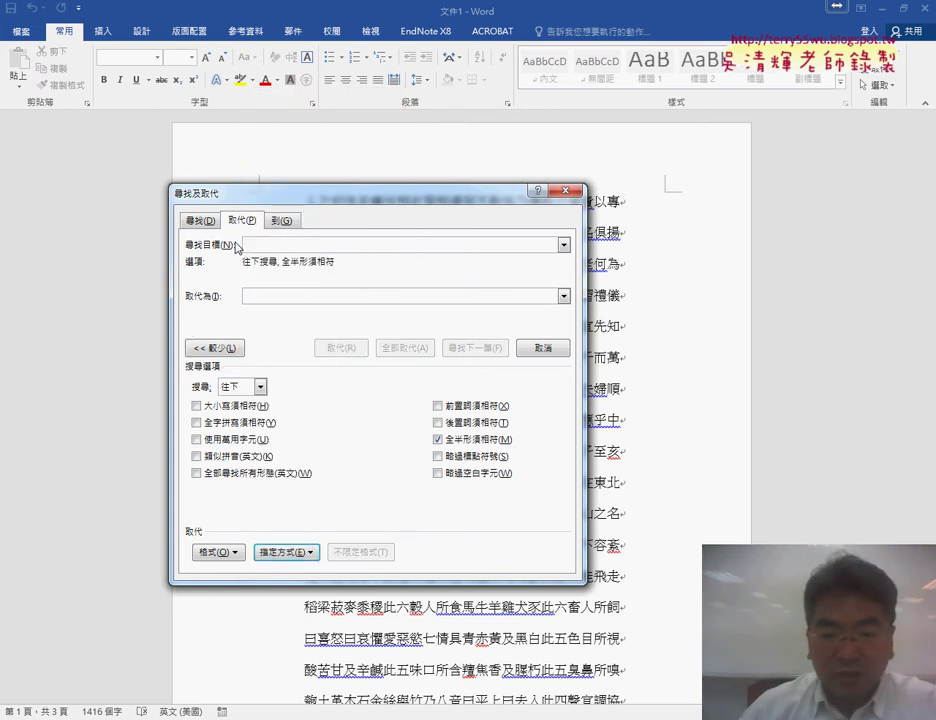
Step: Replace all paragraph marks (^p) in the document with nothing and close the find-and-replace dialog
click(287, 552)
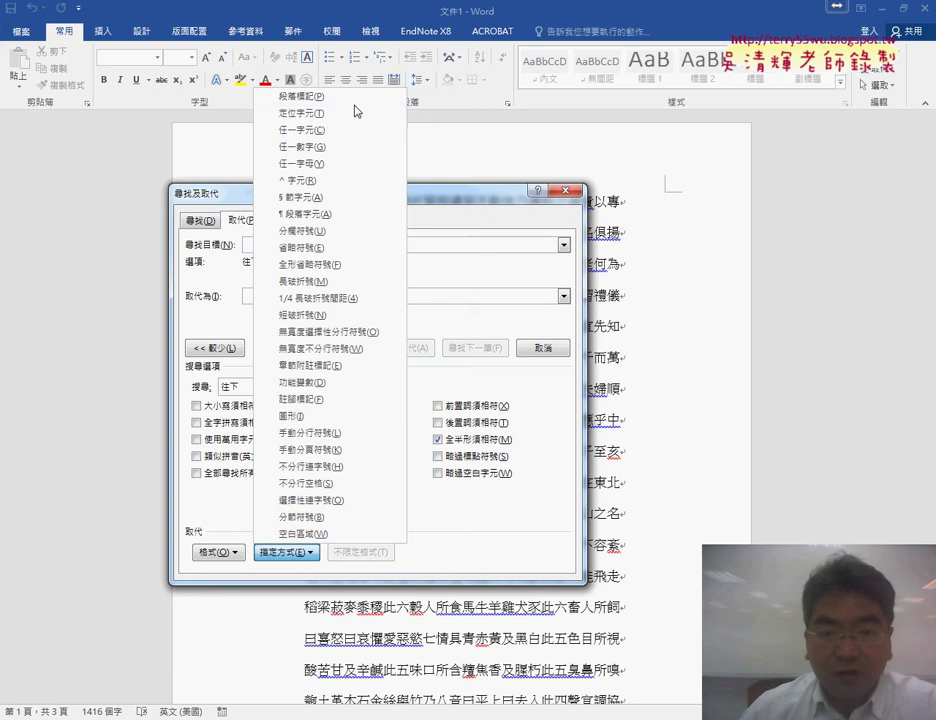
click(300, 96)
drag(244, 244, 323, 250)
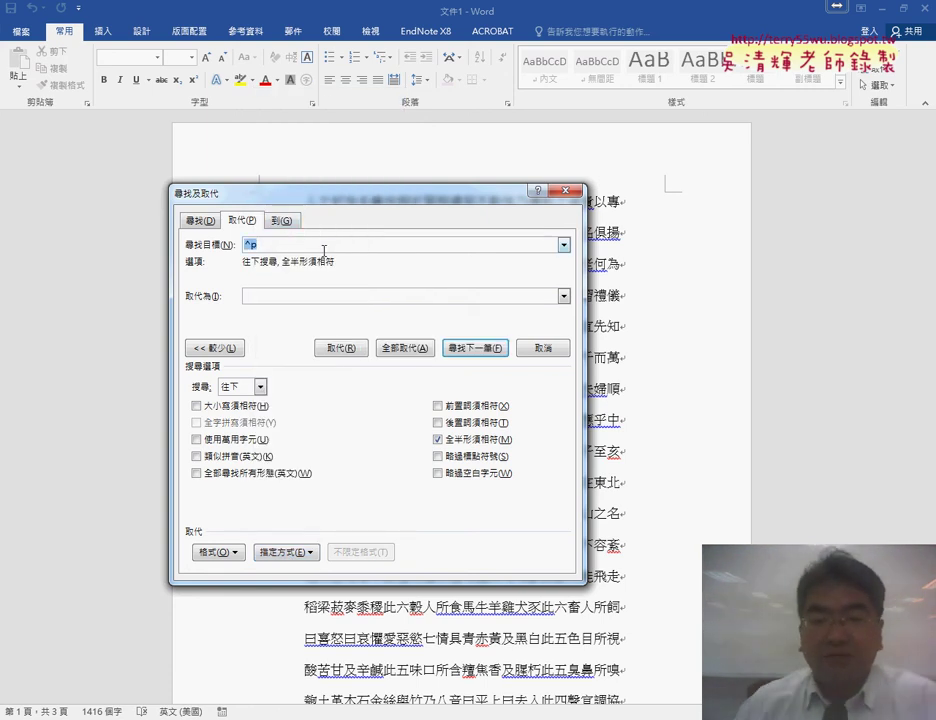
click(410, 350)
click(438, 411)
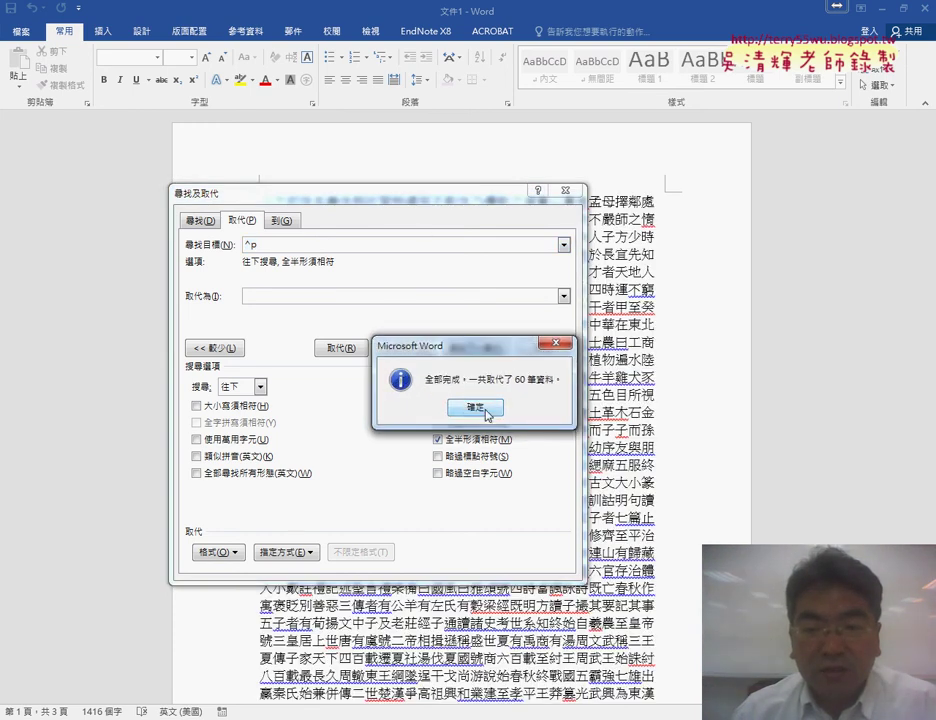
click(484, 410)
click(568, 193)
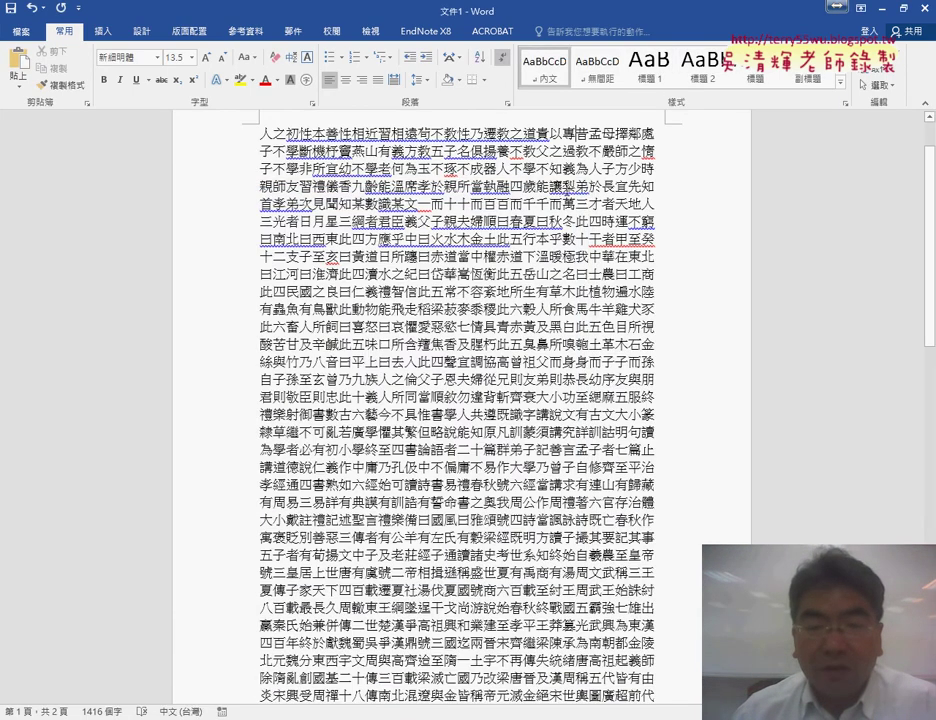
Step: Copy the whole joined text from its first character to the end of the document, then clear the selection
drag(263, 133, 613, 562)
key(ctrl+c)
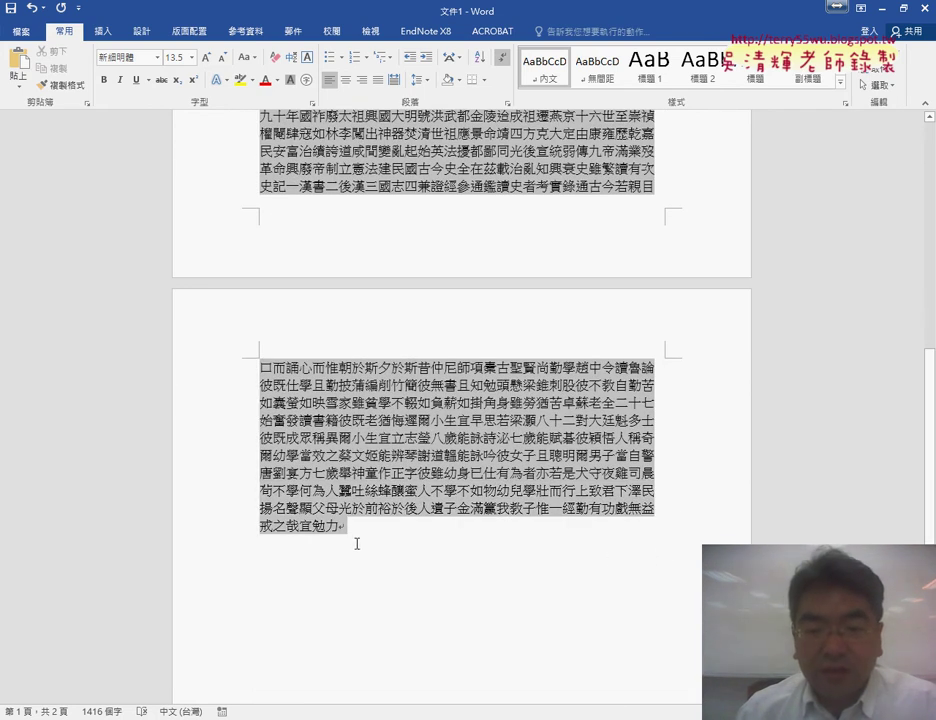
drag(343, 538, 345, 538)
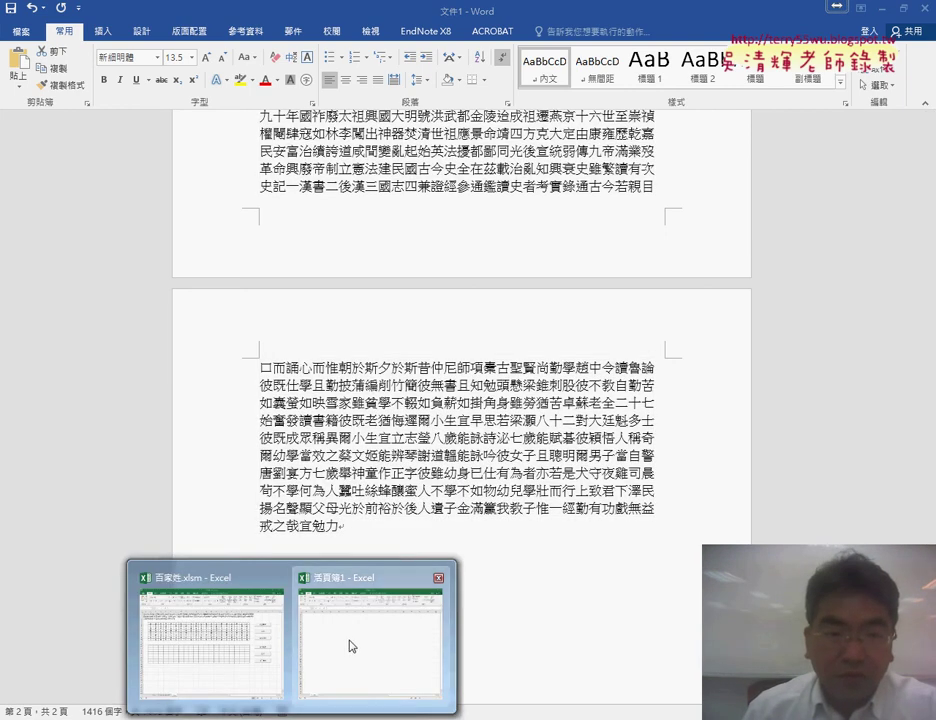
Step: Switch to the Excel workbook 活頁簿1 and paste the copied text into the merged cell at A1
click(351, 648)
key(Return)
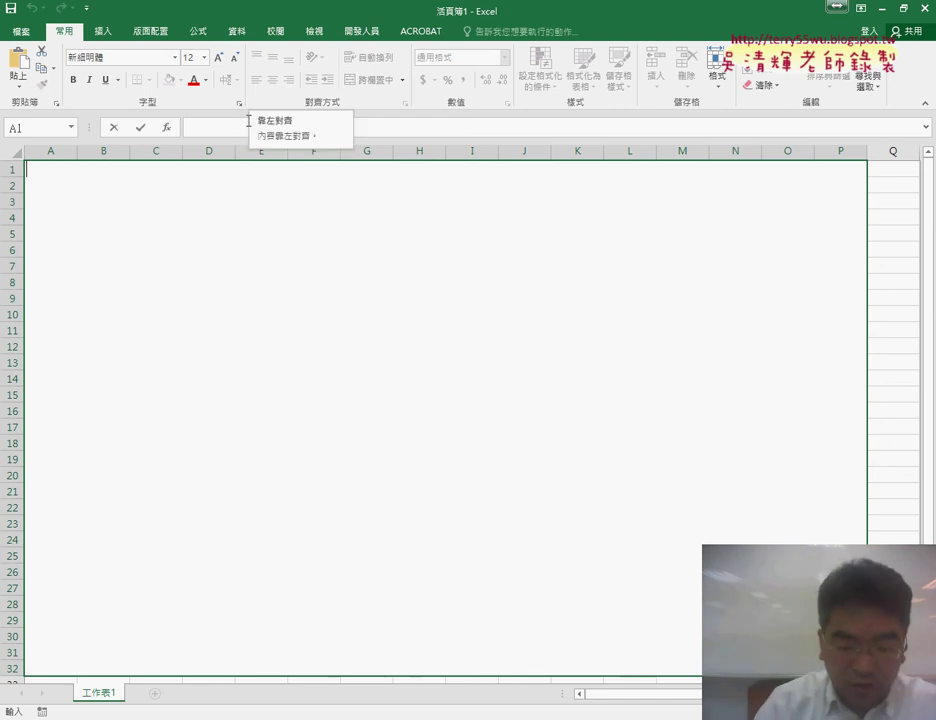
key(ctrl+v)
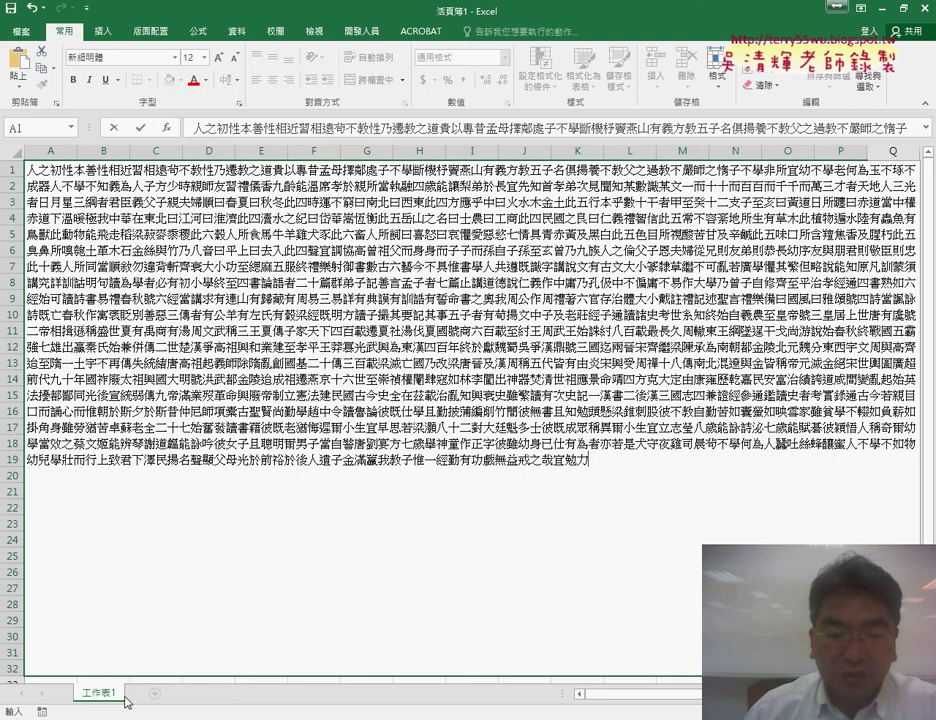
key(ctrl+Return)
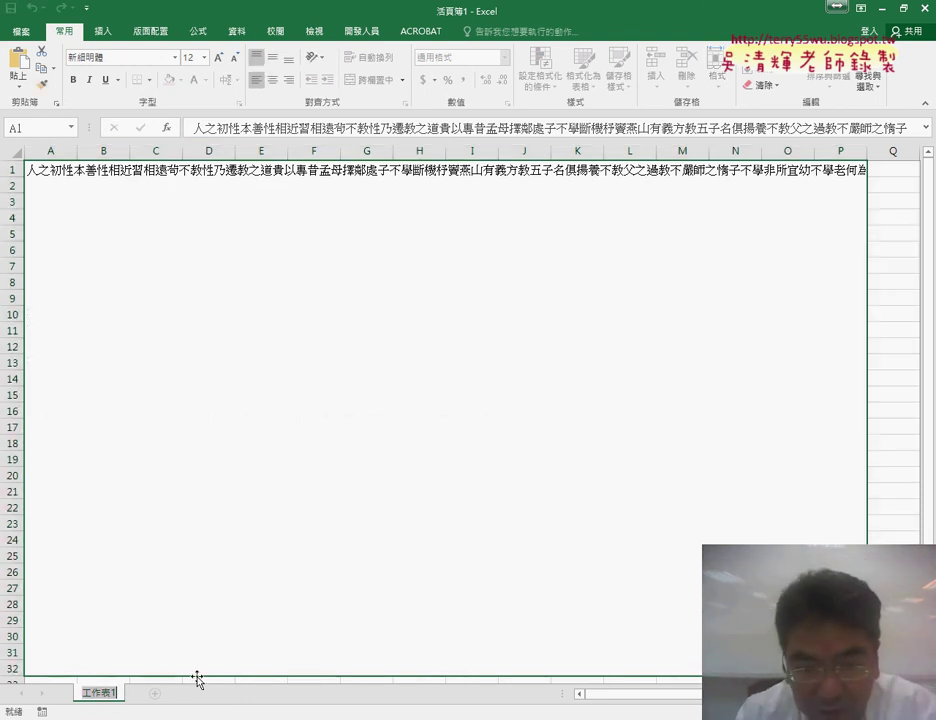
Step: Rename the sheet as 三字經 and add a new blank worksheet after it
text(a)
text(三字經)
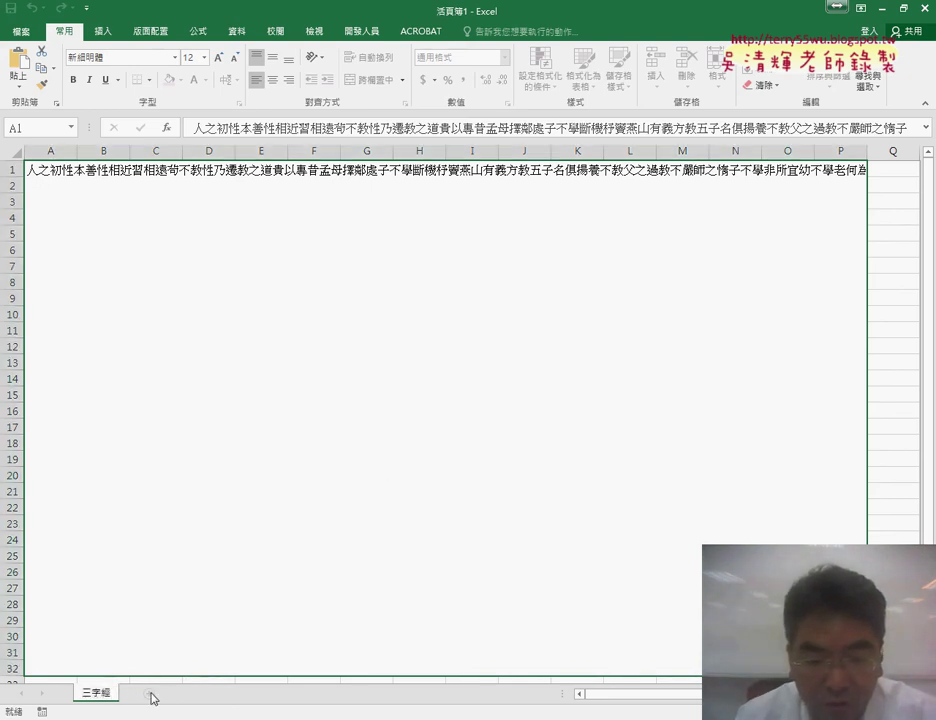
click(150, 695)
click(96, 693)
click(143, 694)
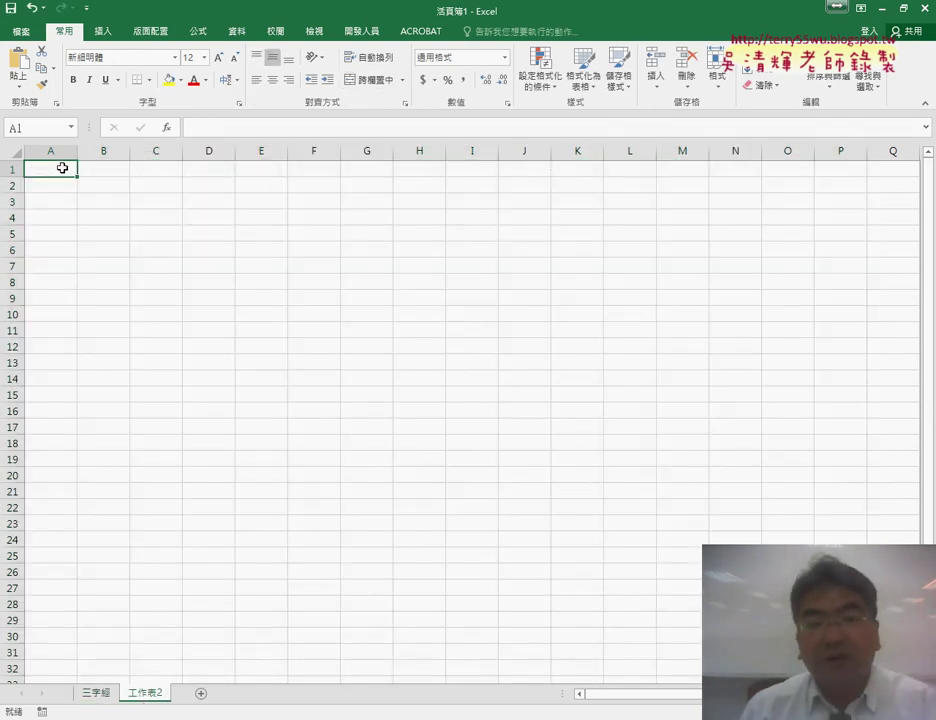
Step: Widen the columns of the new blank worksheet to one equal, larger width and select cell C1
drag(77, 150, 103, 150)
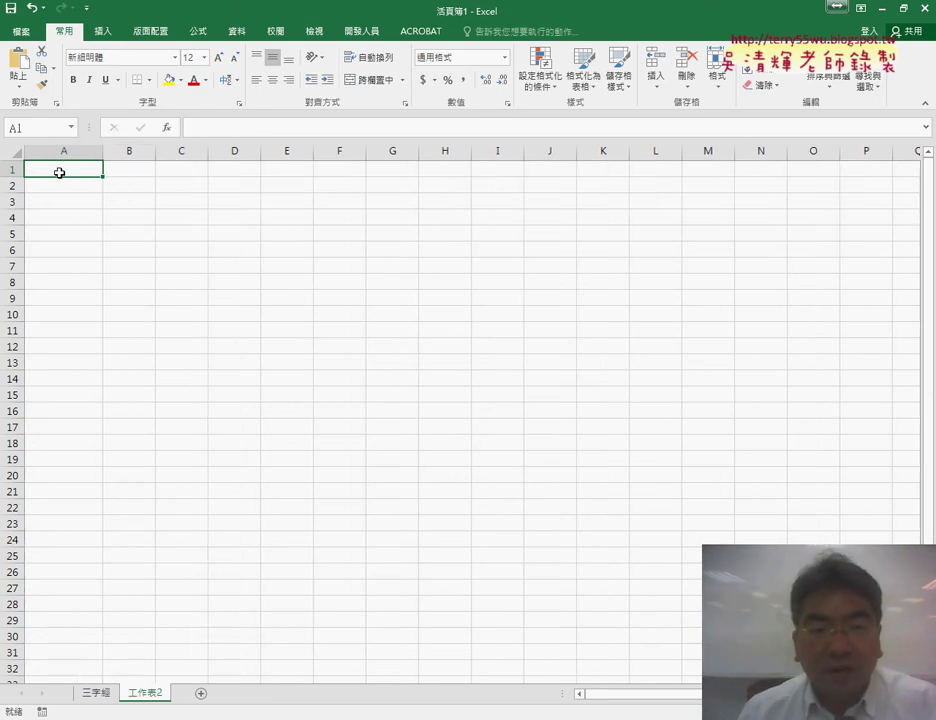
click(129, 168)
drag(84, 150, 420, 152)
drag(157, 155, 223, 155)
mouse_move(140, 155)
mouse_down()
mouse_move(119, 154)
mouse_move(132, 157)
mouse_up()
click(78, 167)
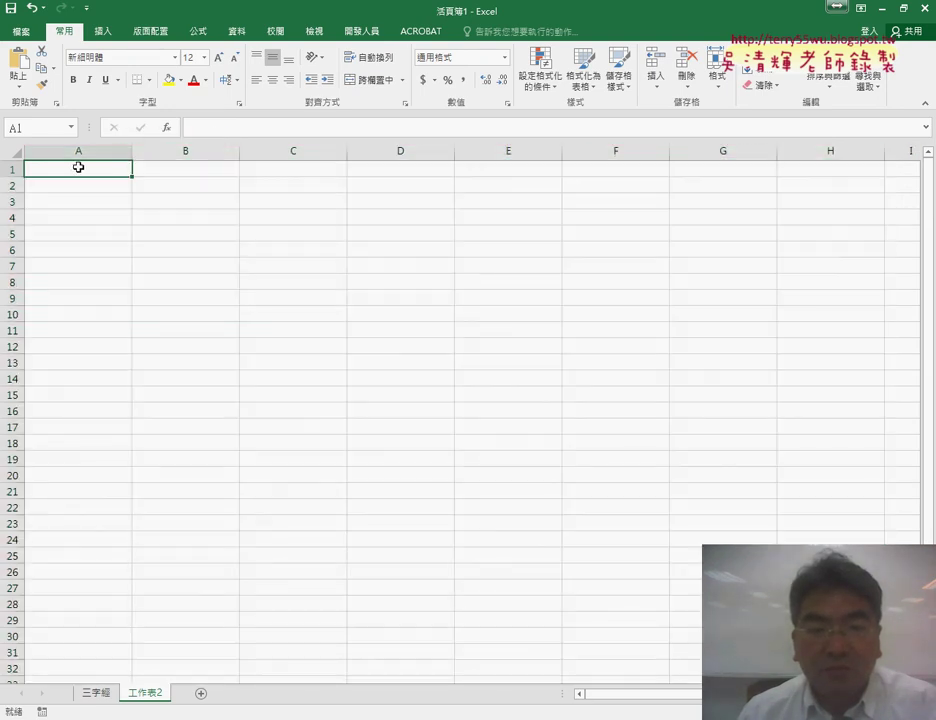
click(185, 167)
click(282, 171)
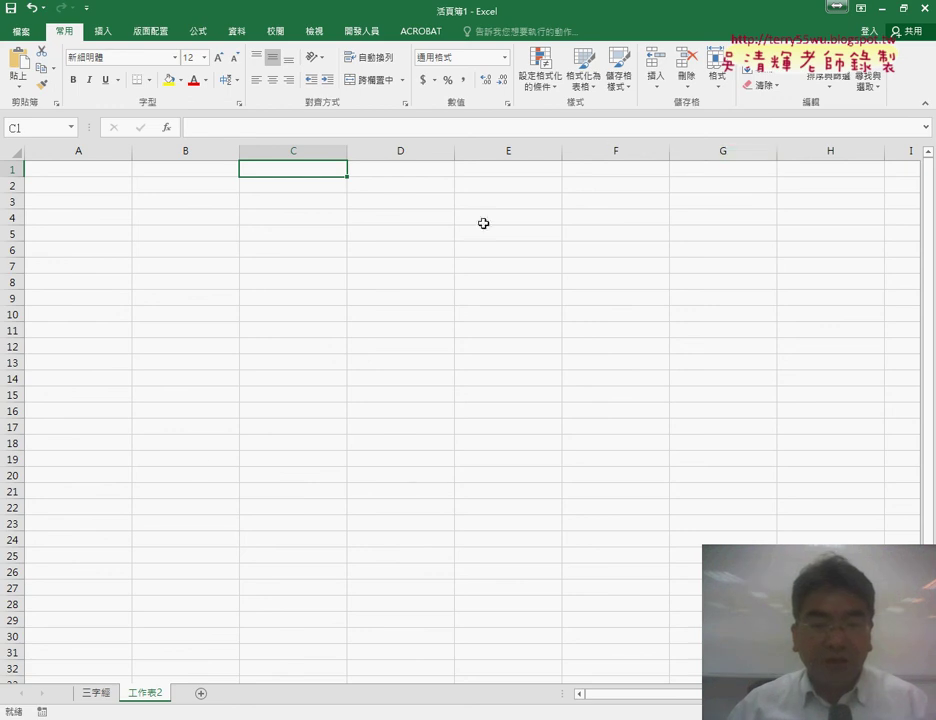
Step: Turn on text wrapping for the merged text cell on the 三字經 sheet and return to 工作表2
click(98, 693)
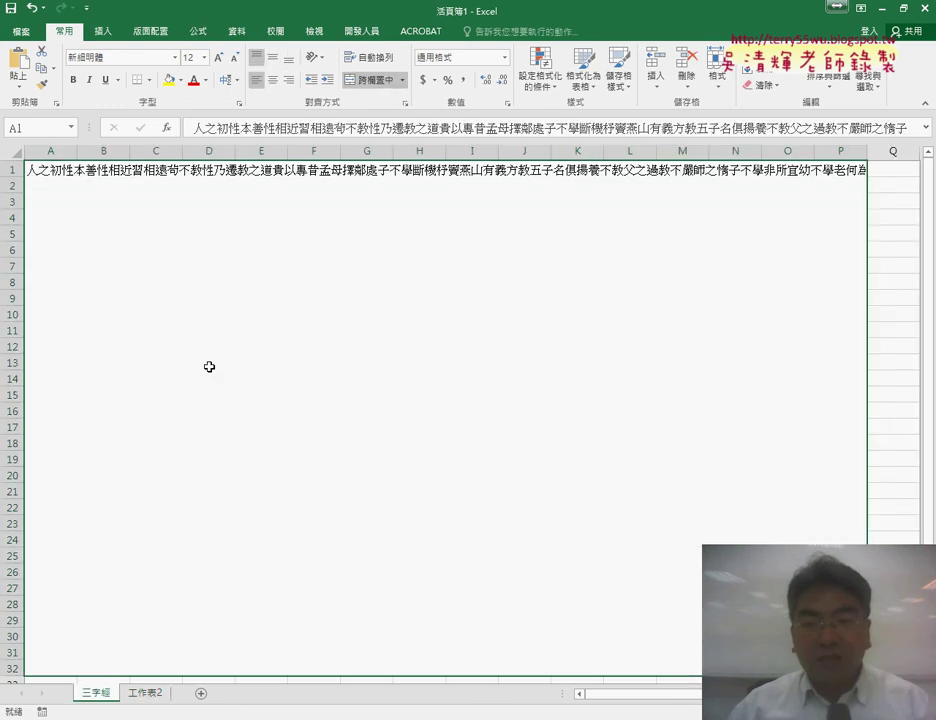
click(871, 415)
click(391, 261)
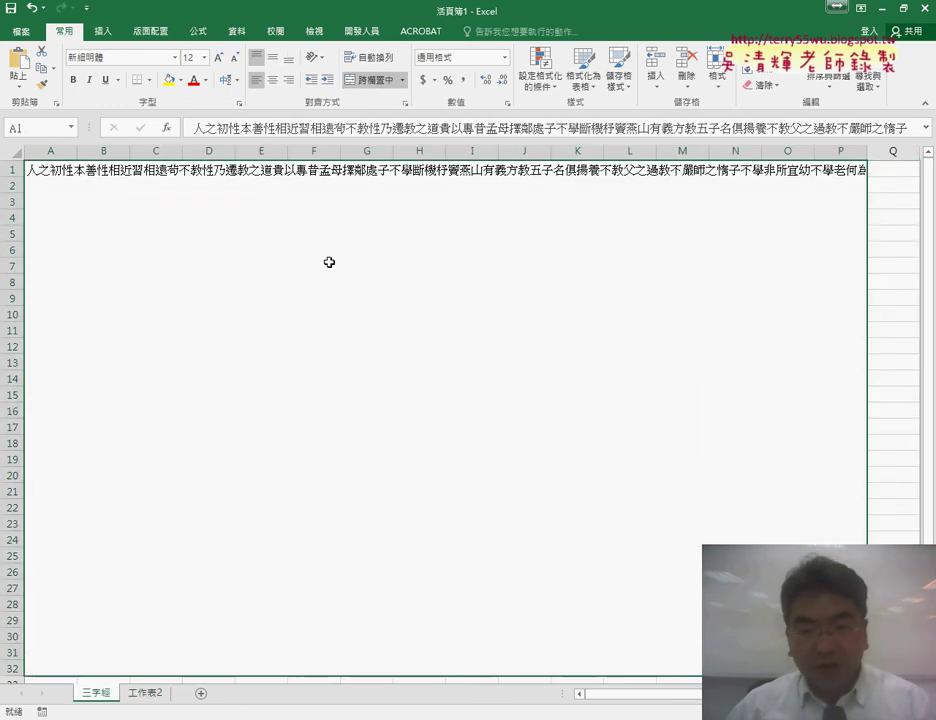
right_click(299, 248)
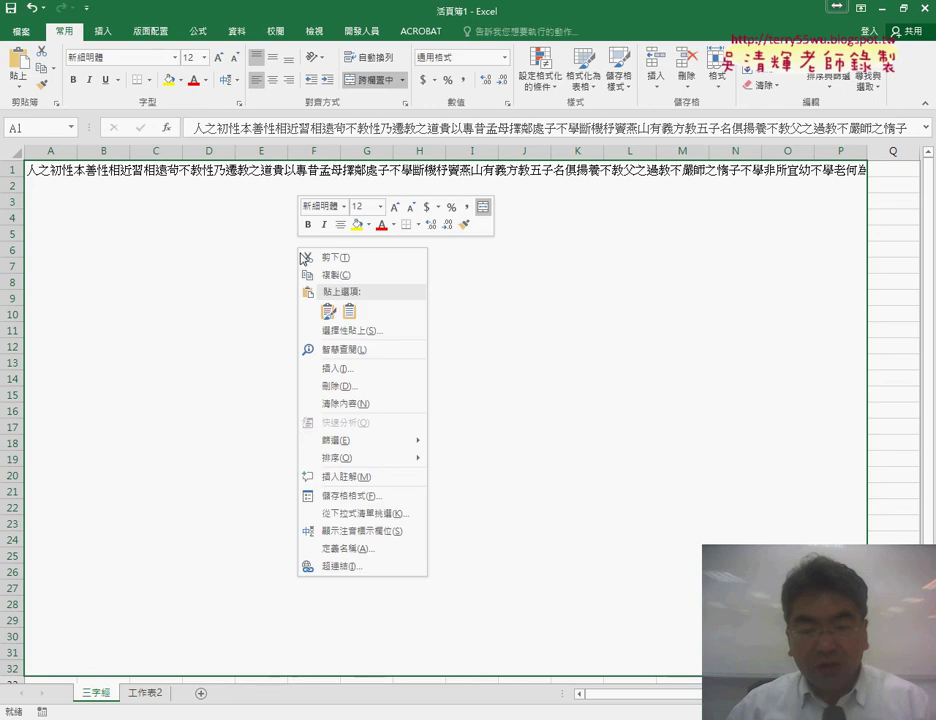
click(340, 497)
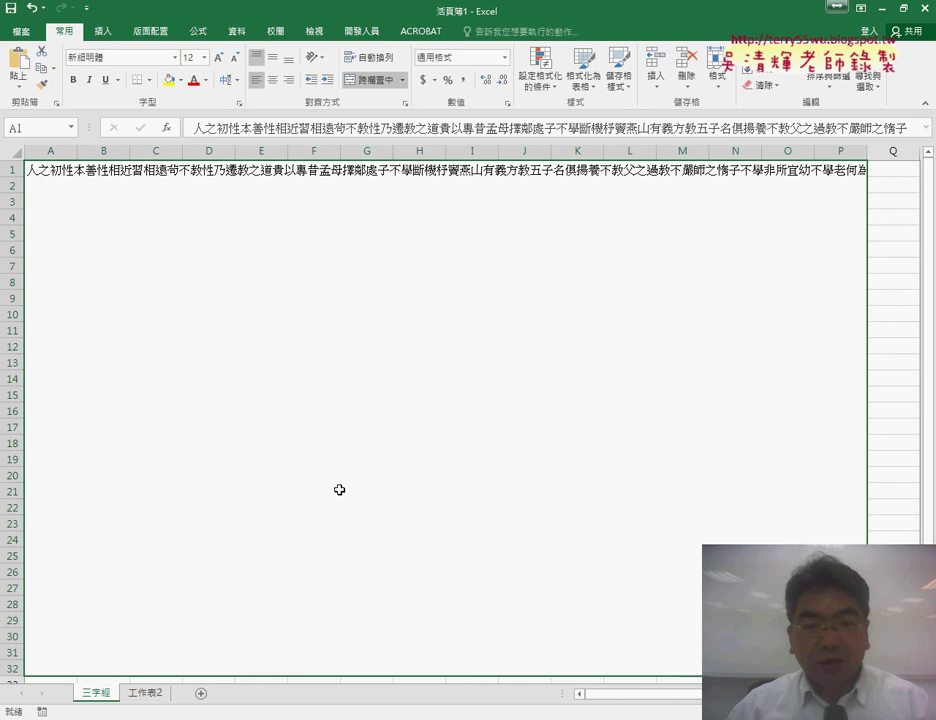
click(204, 330)
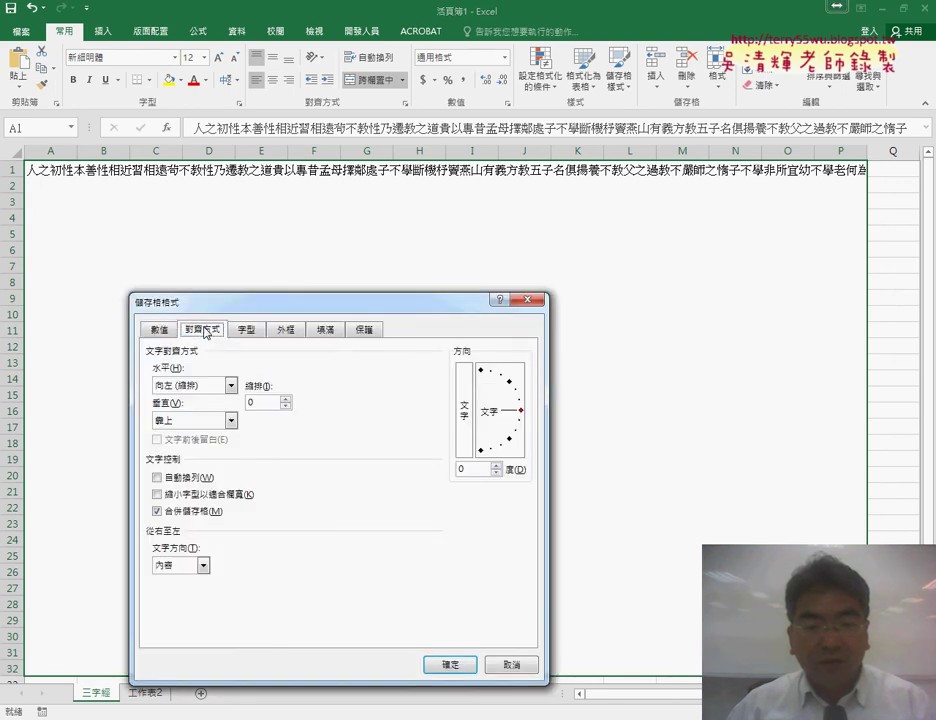
click(157, 478)
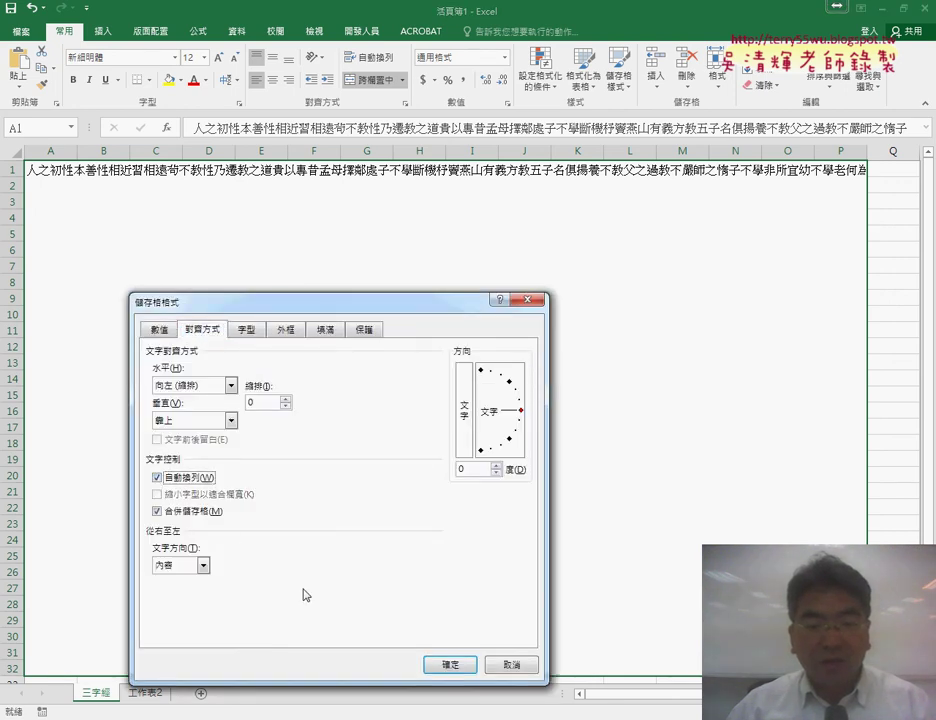
click(437, 666)
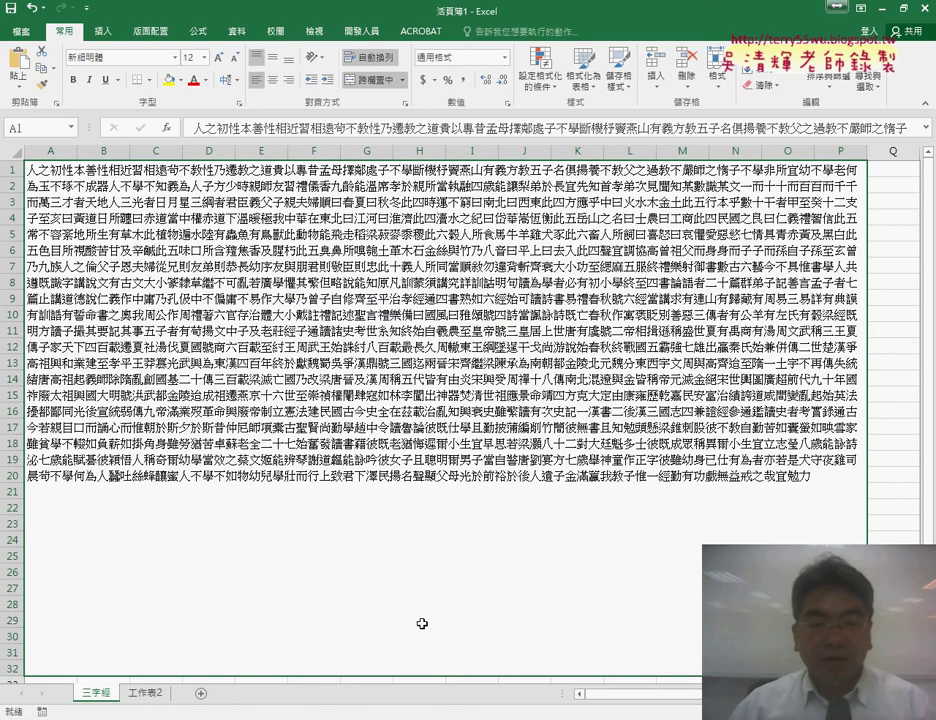
click(143, 692)
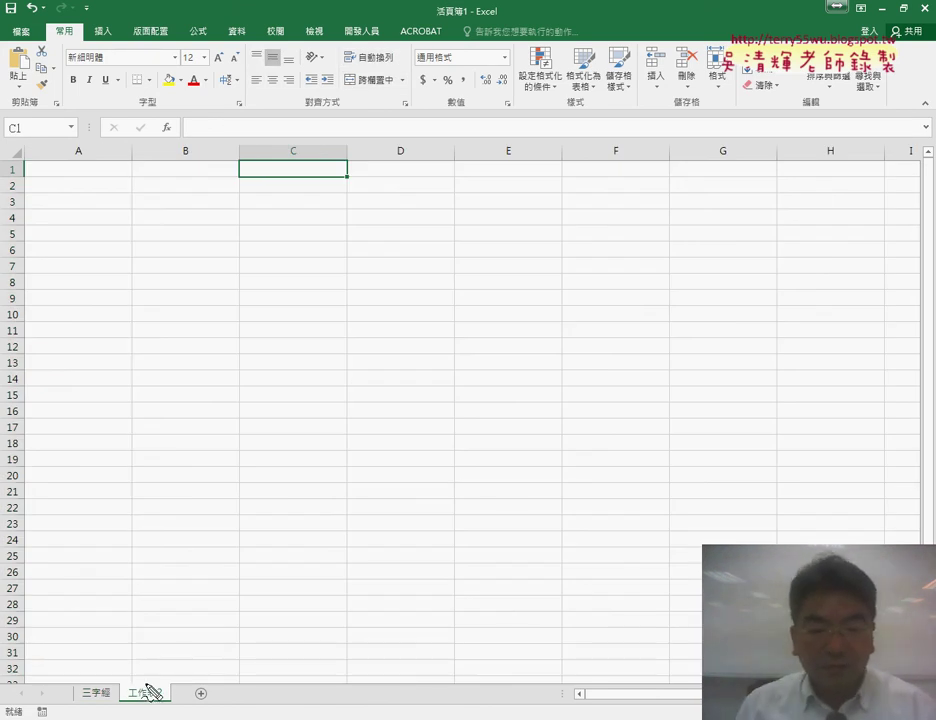
drag(108, 712, 119, 706)
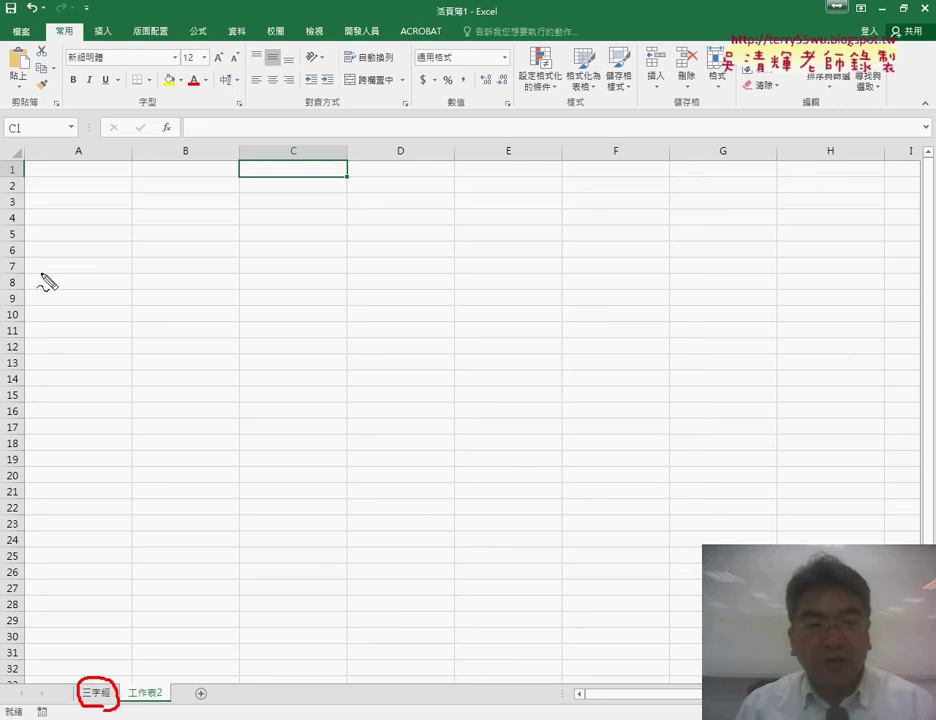
drag(73, 188, 94, 188)
mouse_move(209, 198)
mouse_down()
mouse_move(196, 165)
mouse_move(210, 172)
mouse_up()
mouse_move(420, 170)
mouse_down()
mouse_move(815, 170)
mouse_move(806, 177)
mouse_up()
mouse_move(75, 190)
mouse_down()
mouse_move(184, 196)
mouse_move(313, 186)
mouse_move(310, 203)
mouse_up()
mouse_move(135, 210)
mouse_down()
mouse_move(478, 207)
mouse_move(468, 228)
mouse_up()
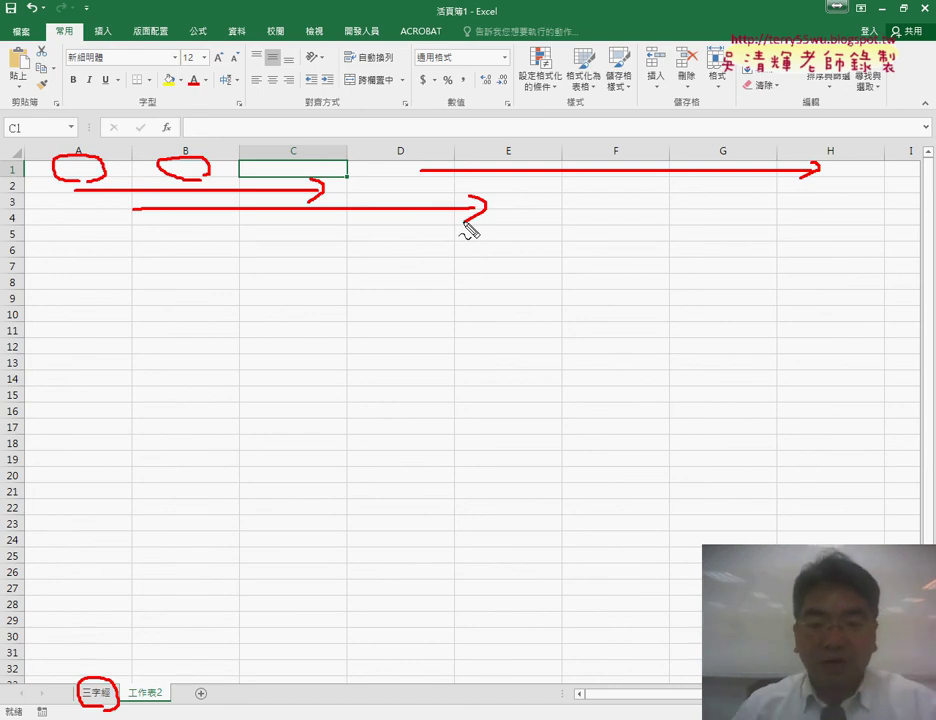
key(Escape)
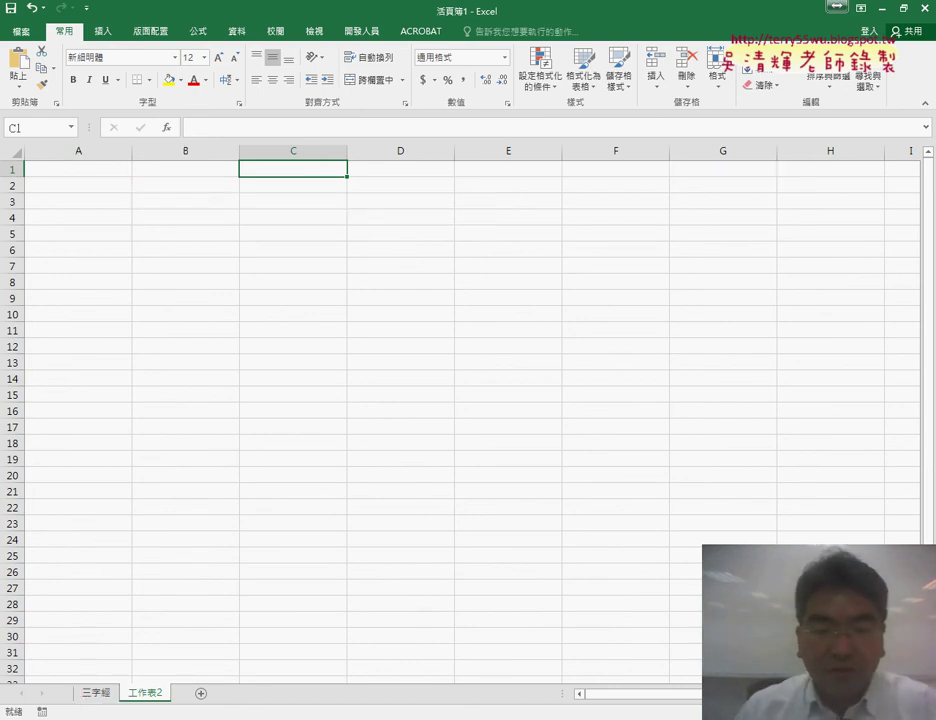
Step: Switch to the browser to view the 三字經 source page and look through its Google search results
key(alt+Tab)
scroll(462, 447, up, 20)
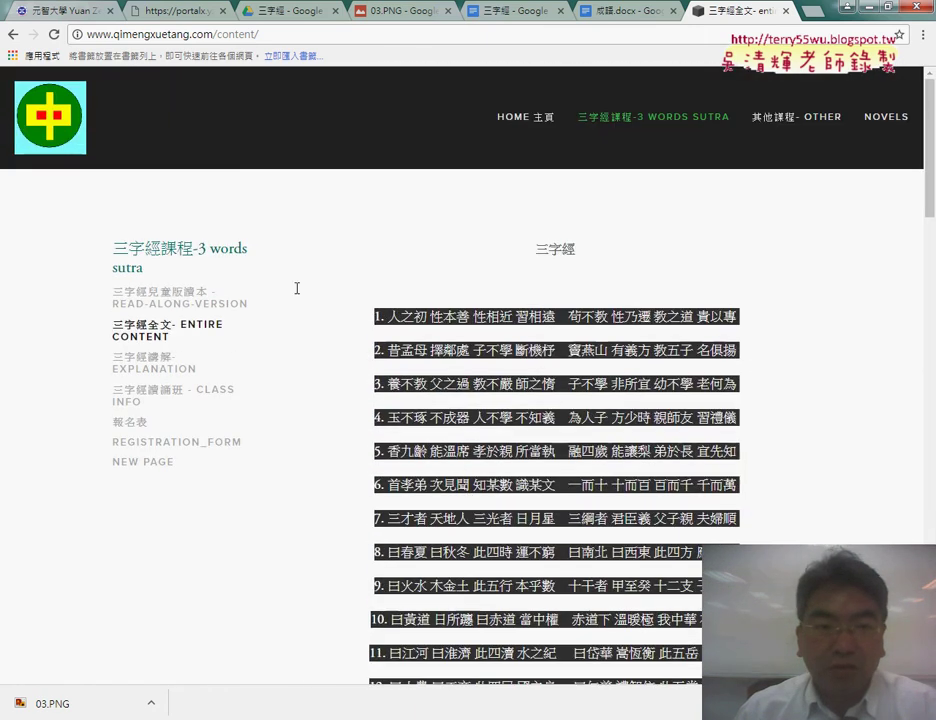
click(13, 34)
scroll(28, 255, up, 2)
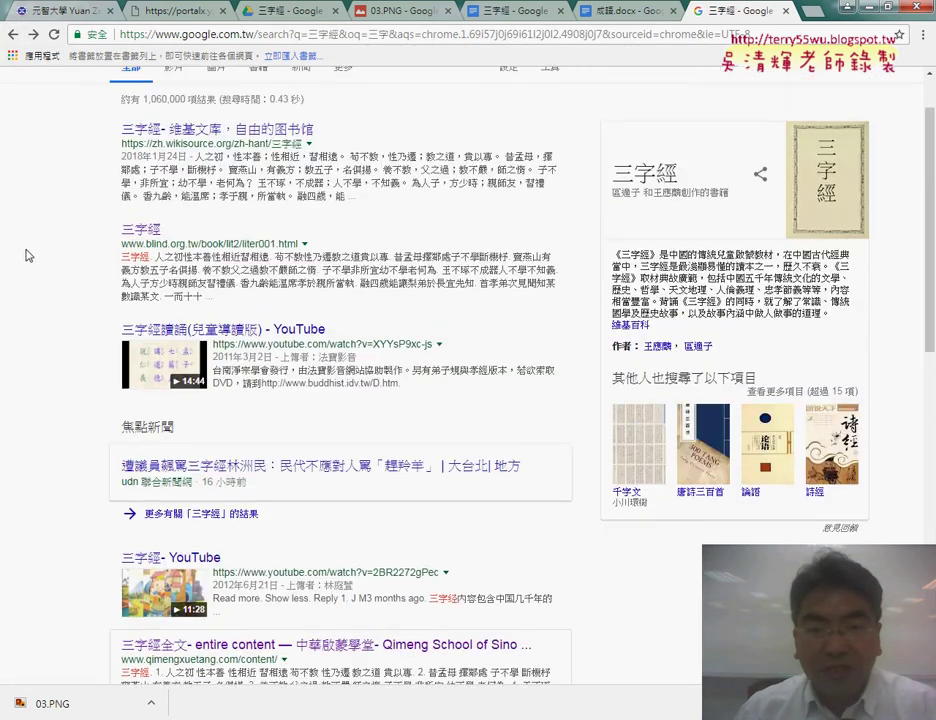
scroll(28, 255, down, 1)
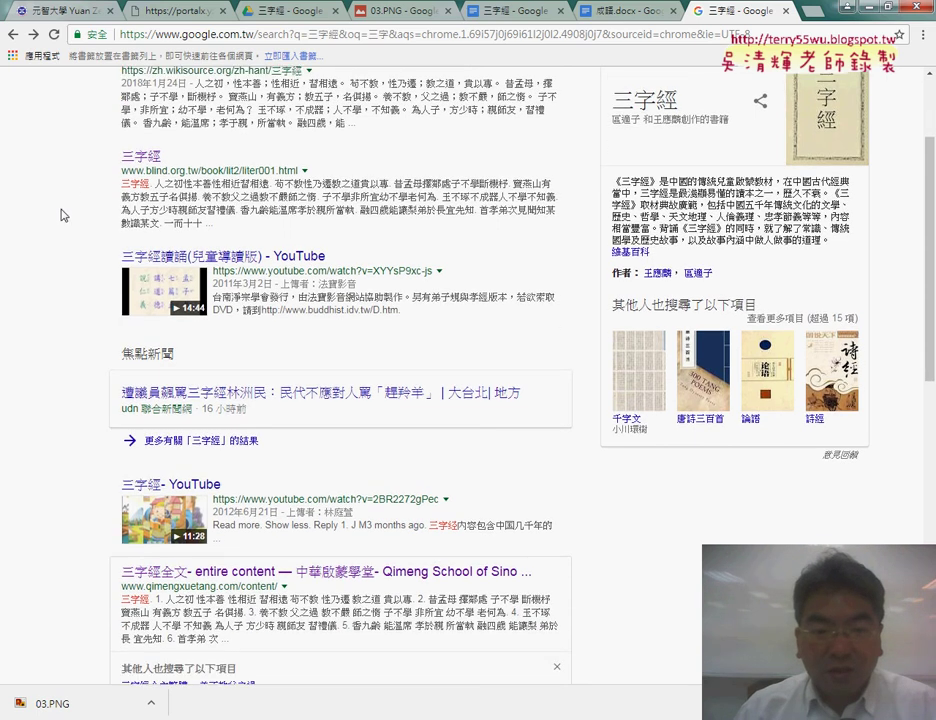
scroll(58, 215, down, 2)
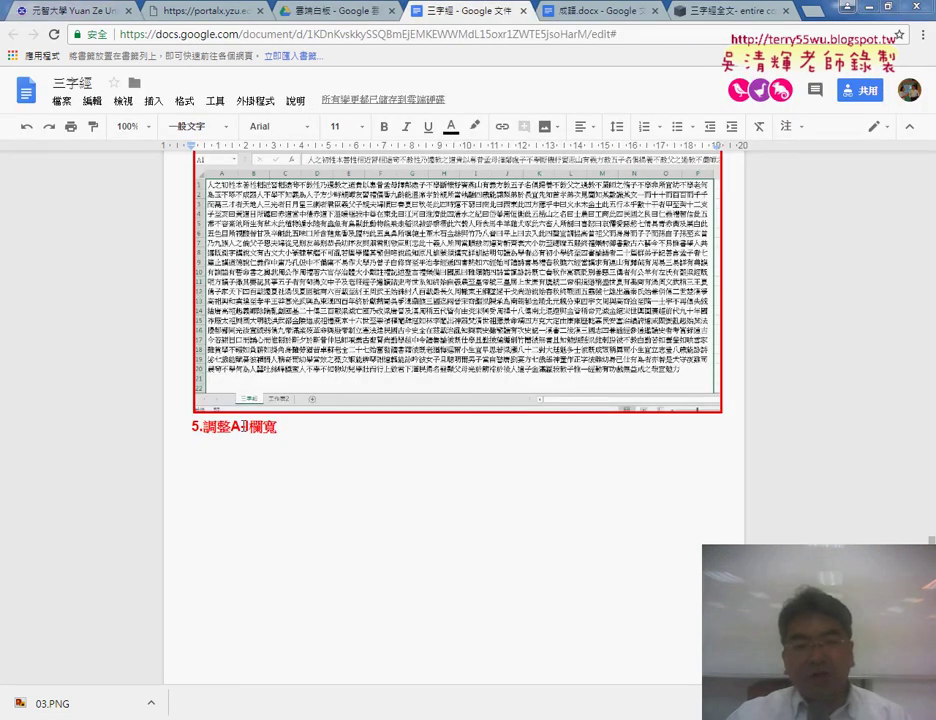
Step: Switch back to the Excel workbook 活頁簿1 and number cells B1 to I1 of 工作表2 from 1 to 8
key(alt+Tab)
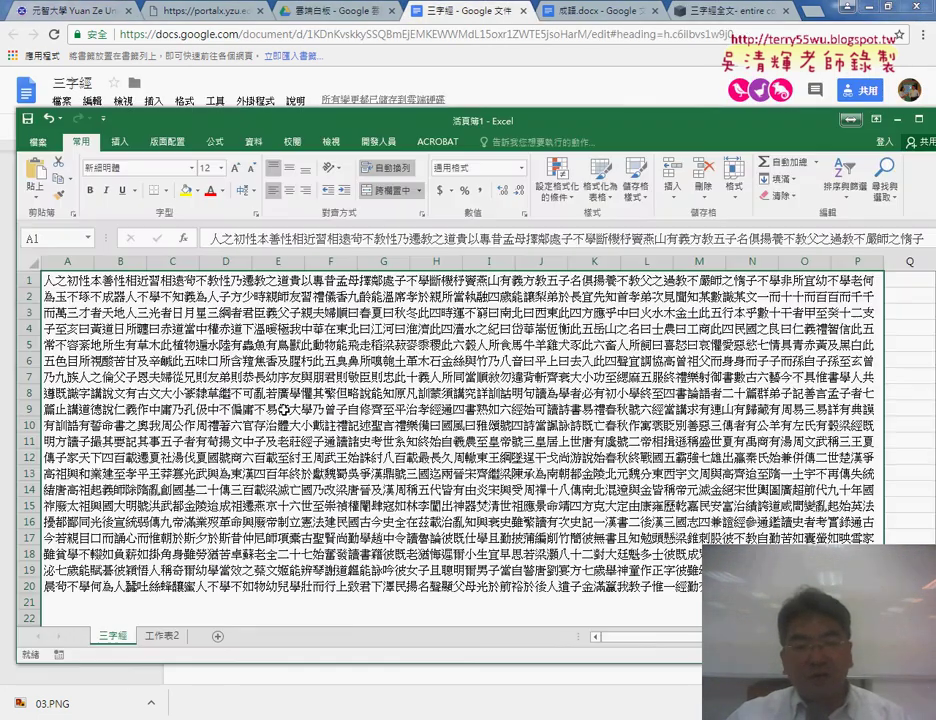
key(super+Up)
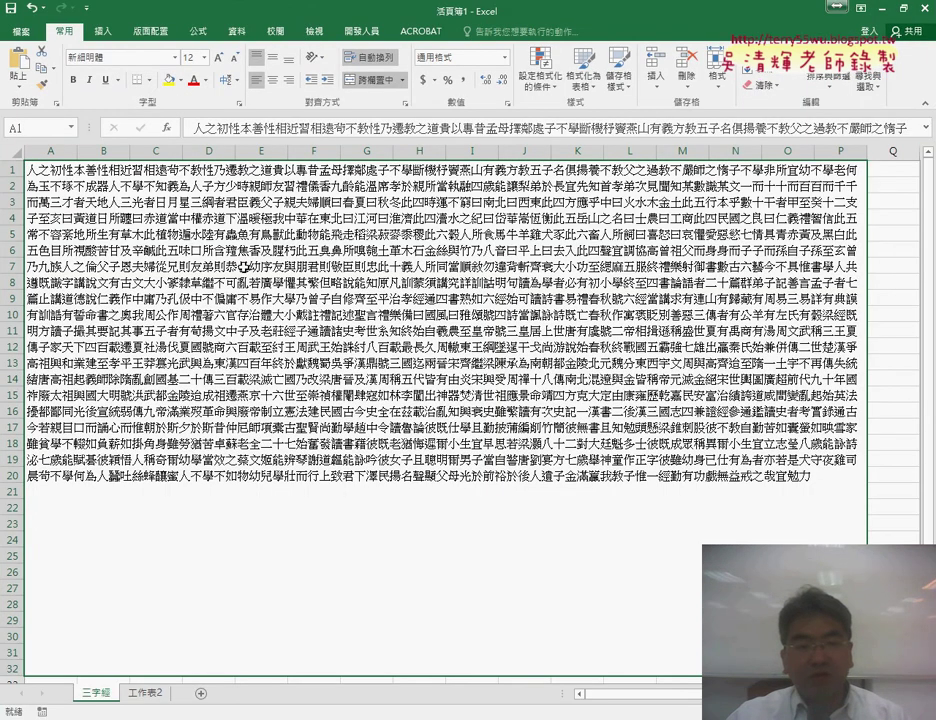
click(145, 693)
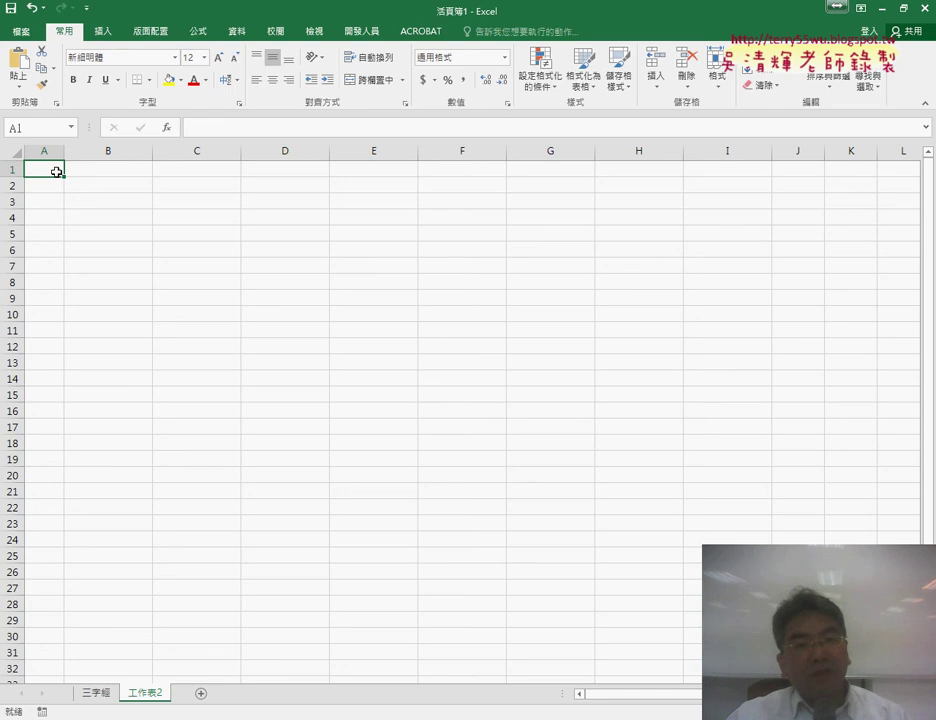
click(127, 171)
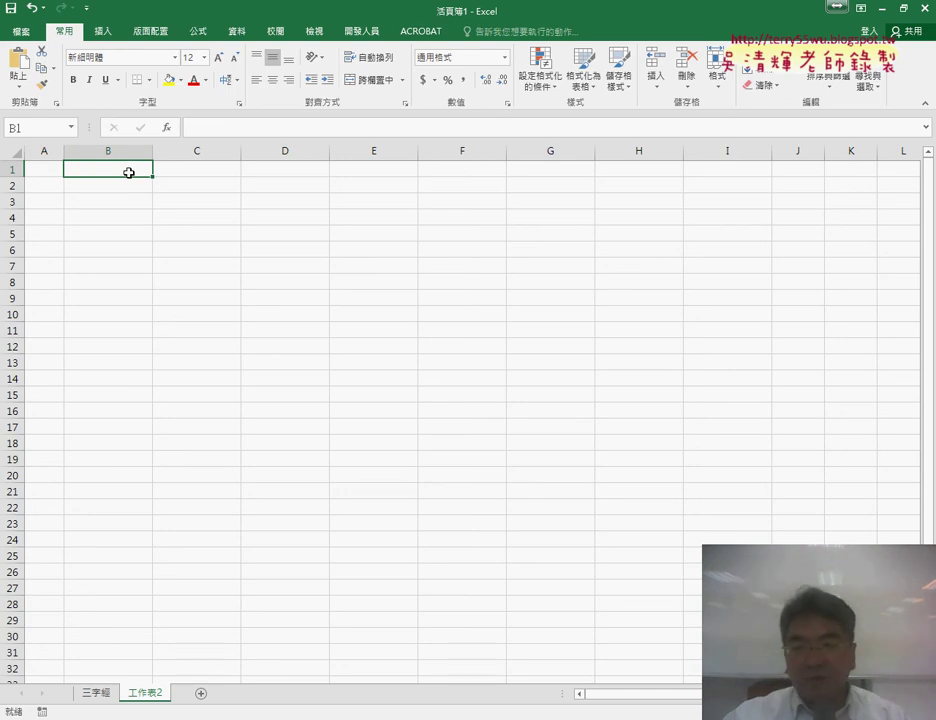
drag(129, 151, 756, 152)
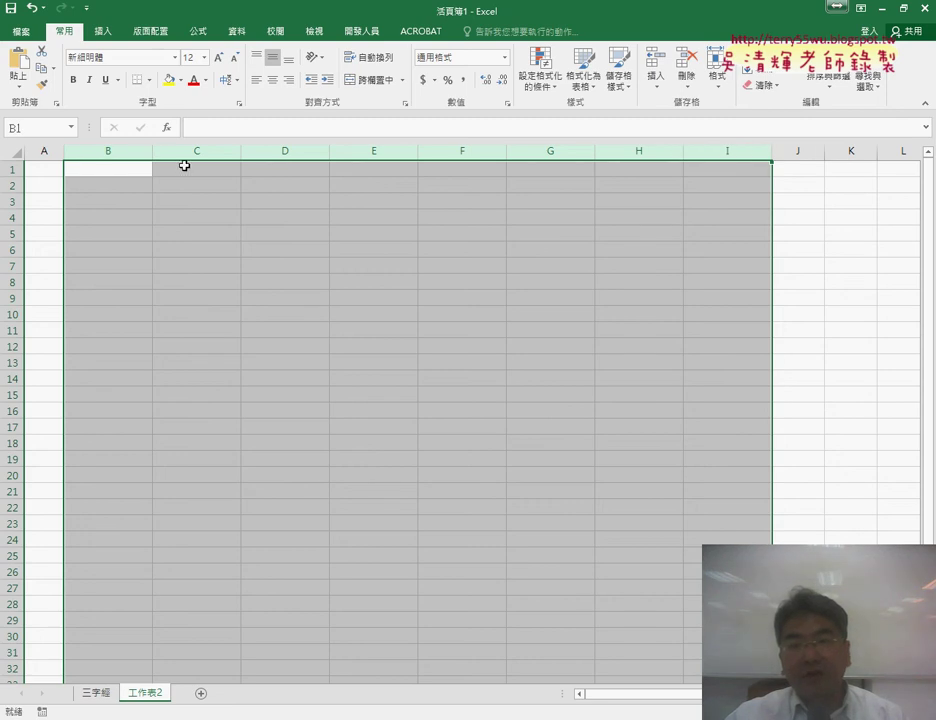
click(124, 168)
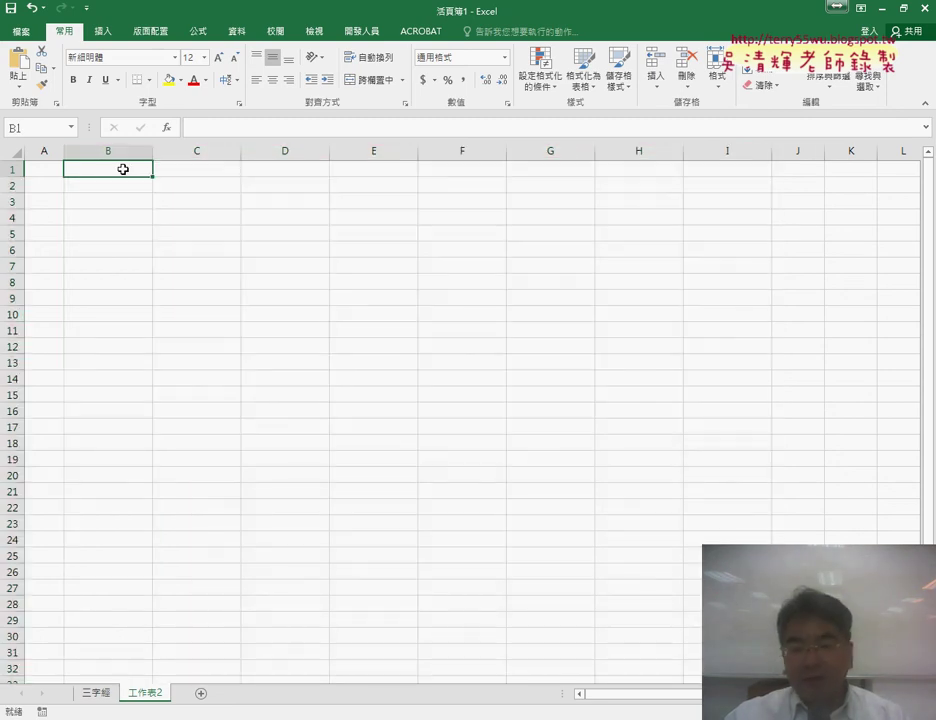
text(1)
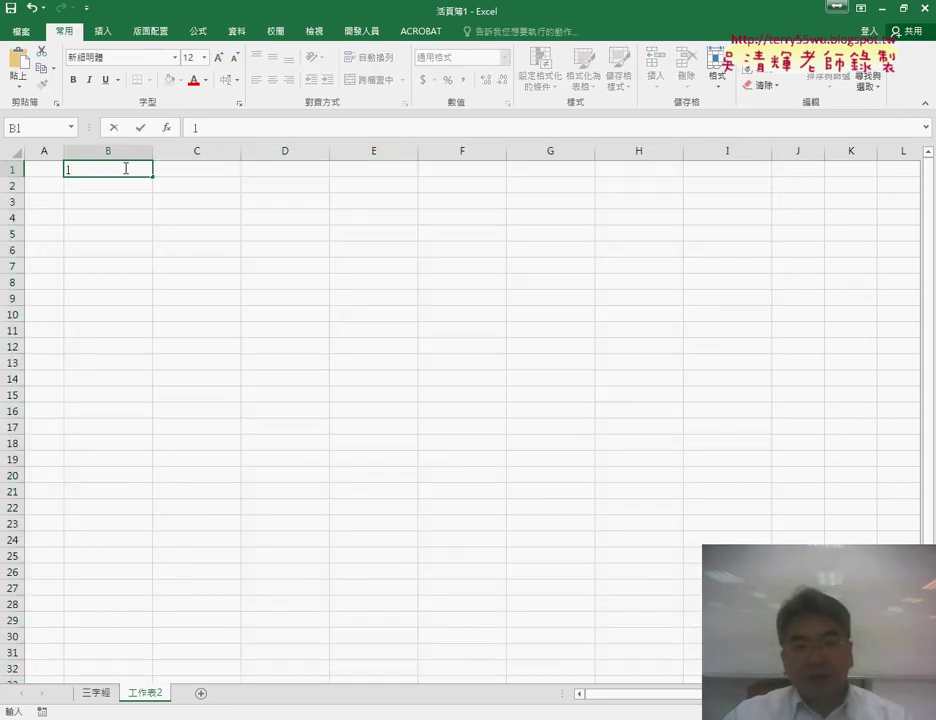
drag(155, 177, 766, 191)
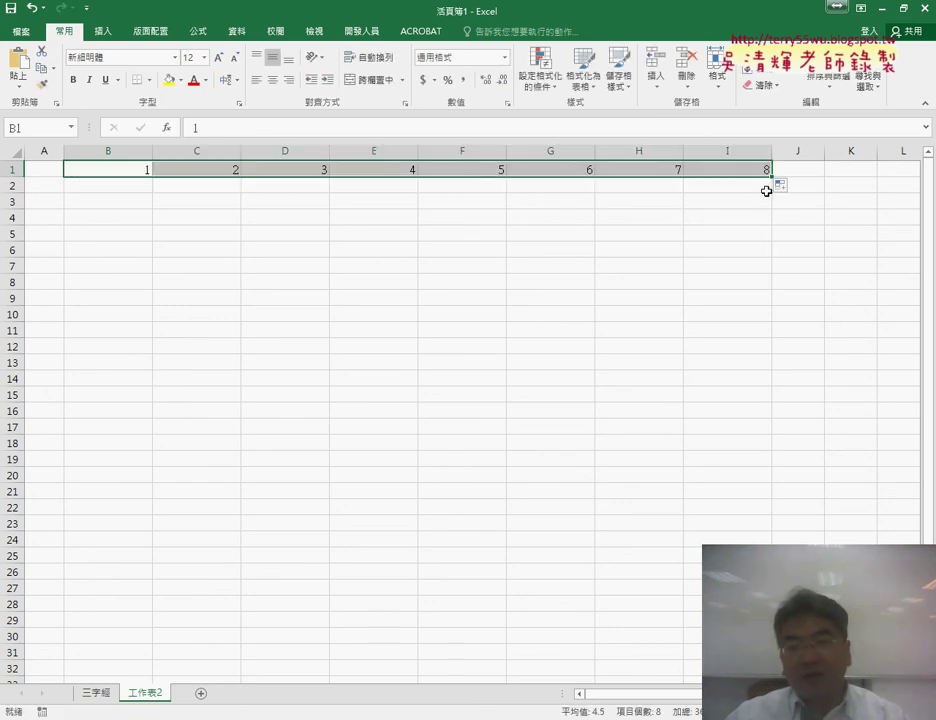
Step: Fill column A from A2 downward with the sequence 1 to 99
click(46, 184)
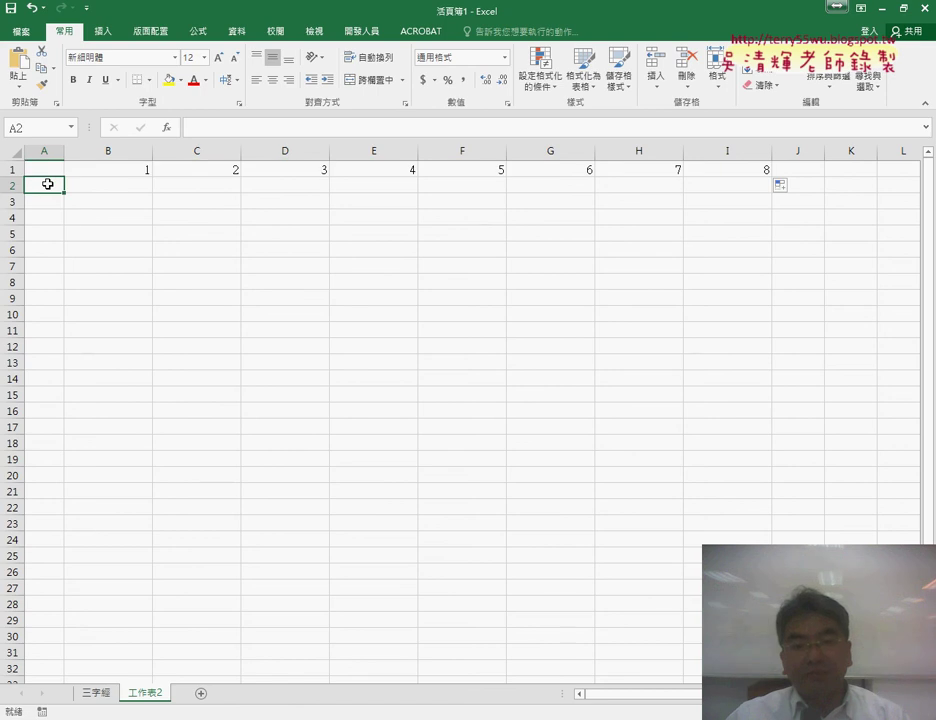
text(1)
drag(63, 192, 65, 503)
scroll(129, 506, up, 20)
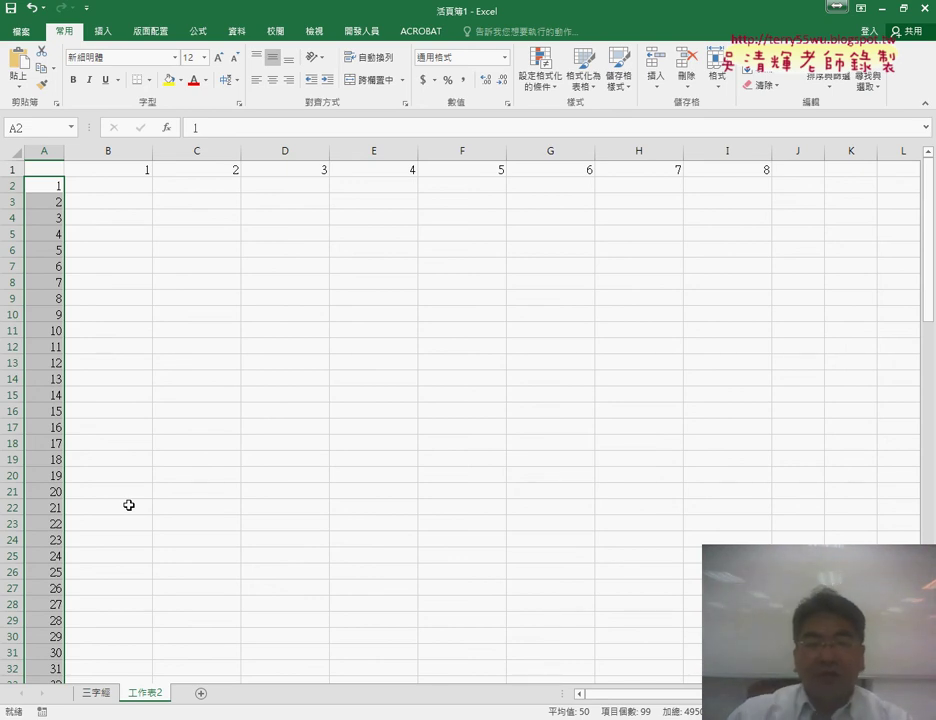
Step: Rename 工作表2 as MID
click(116, 185)
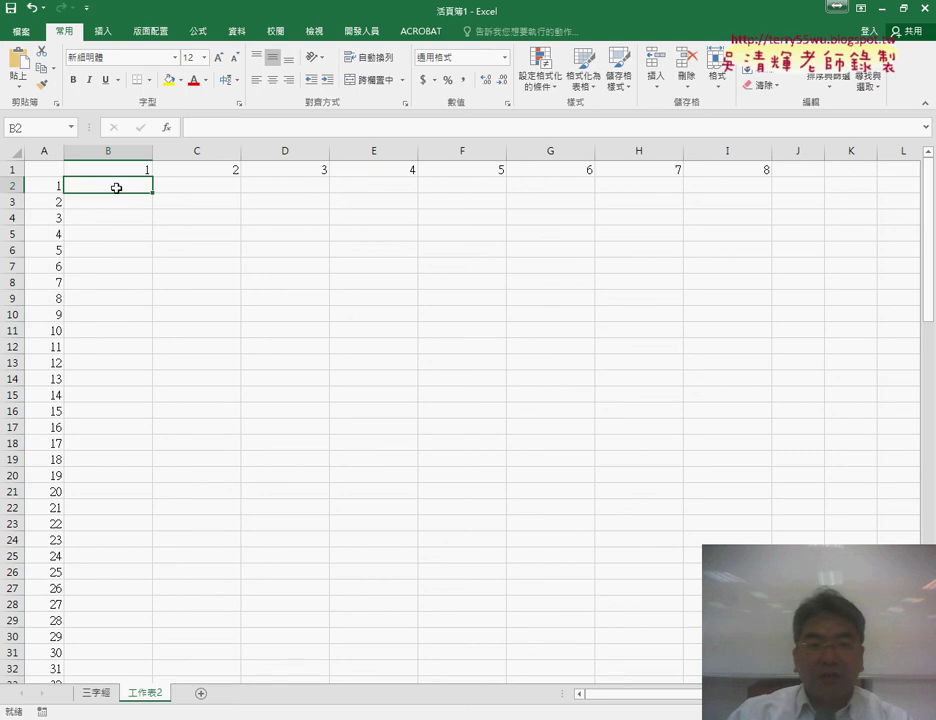
drag(148, 172, 735, 171)
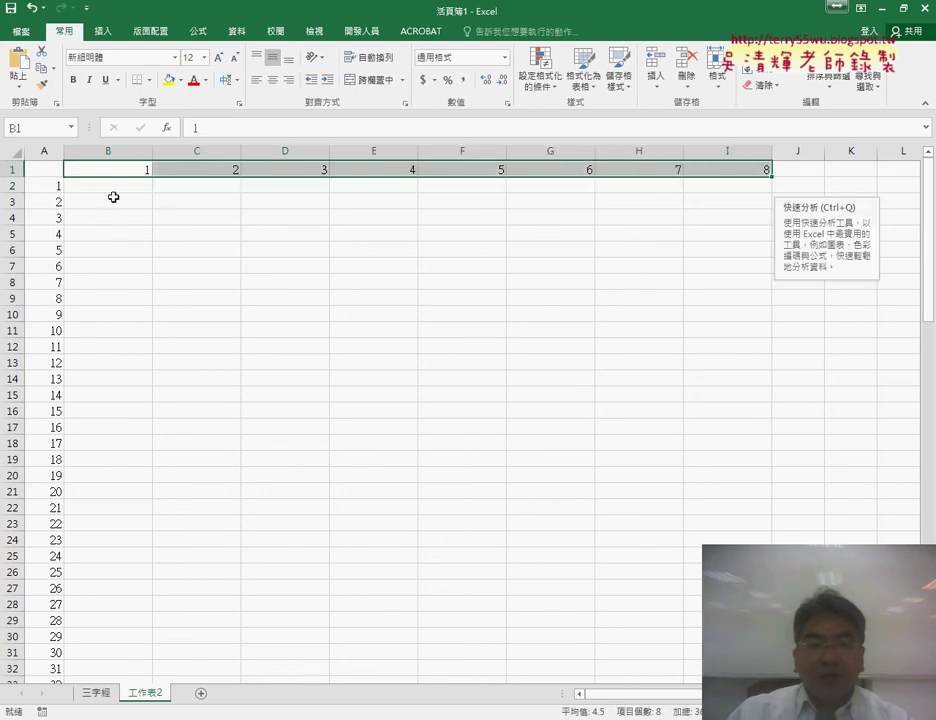
click(57, 185)
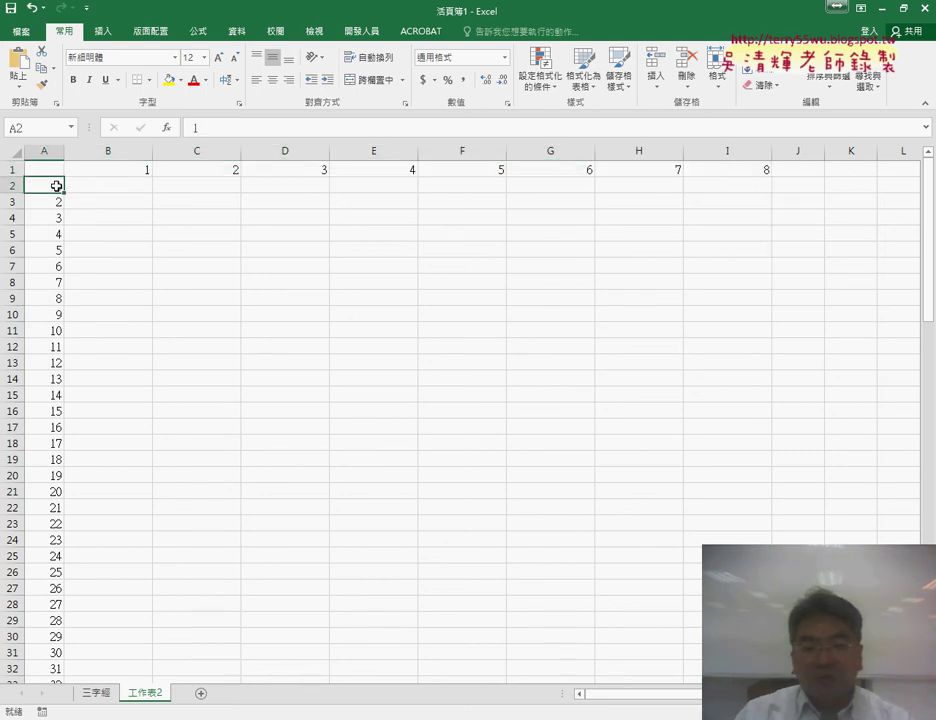
double_click(145, 694)
text(MID)
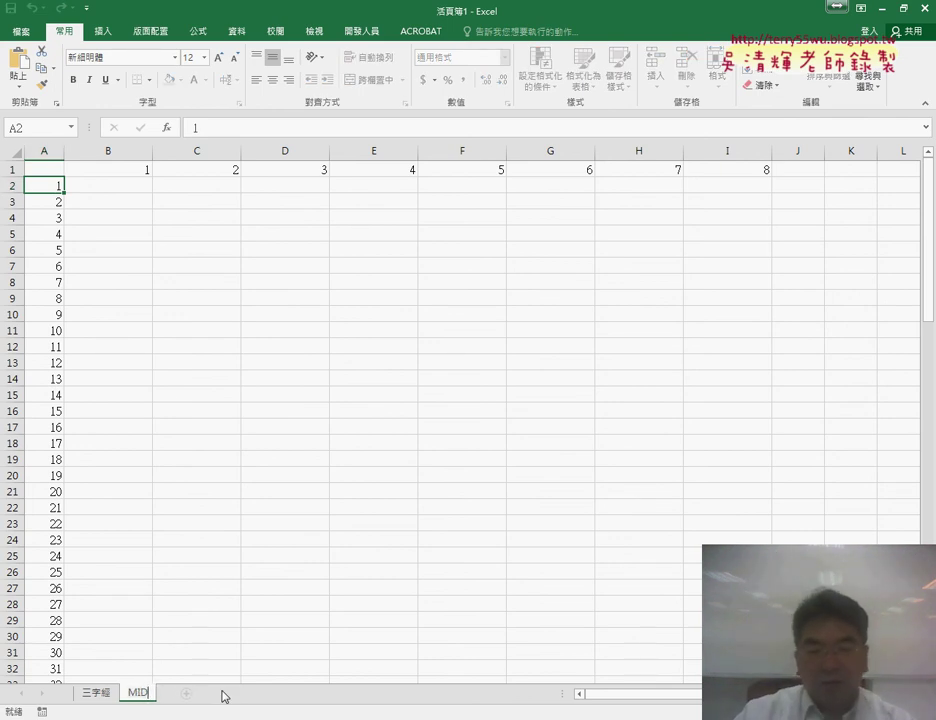
key(Return)
Step: Compare the continuous text on the 三字經 sheet with the eight cells in row 2 of the MID sheet
click(134, 189)
click(97, 693)
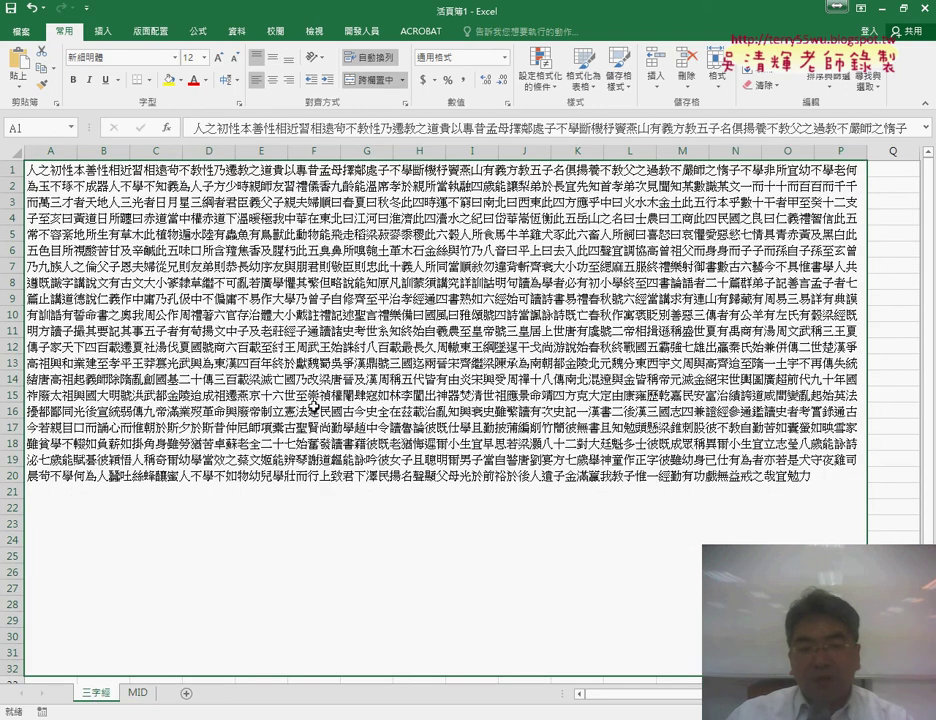
drag(130, 188, 754, 190)
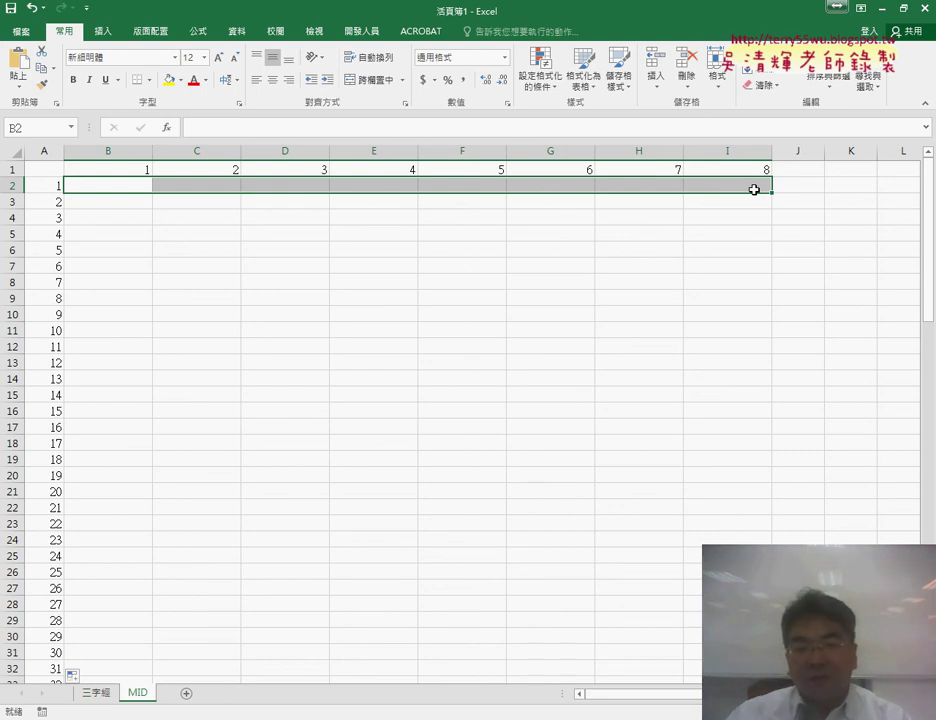
click(100, 693)
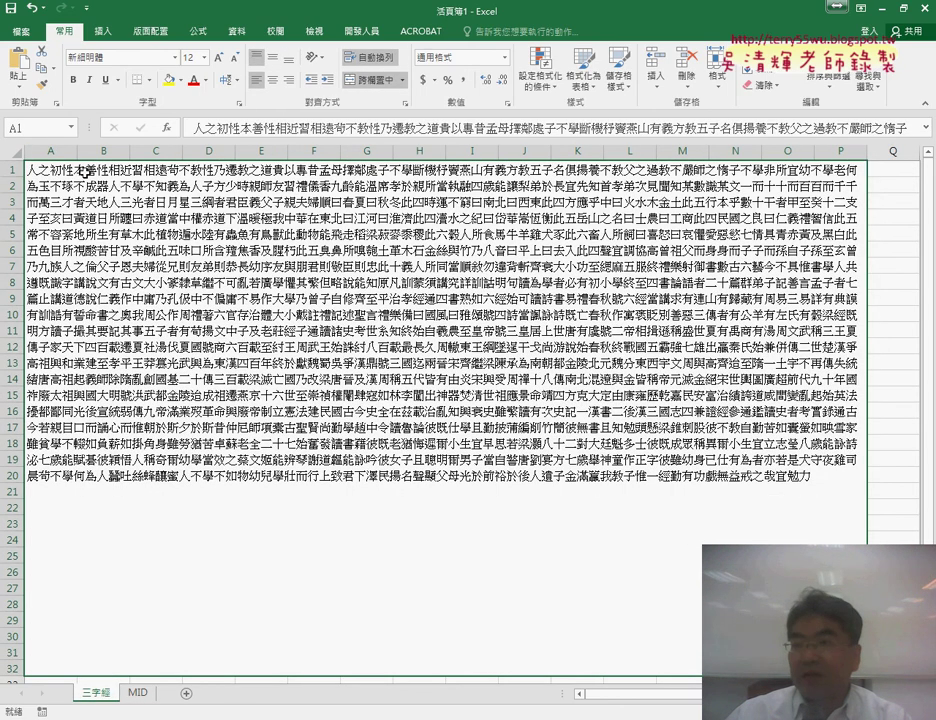
click(140, 693)
click(213, 187)
click(303, 189)
click(380, 188)
click(462, 190)
click(640, 197)
click(667, 185)
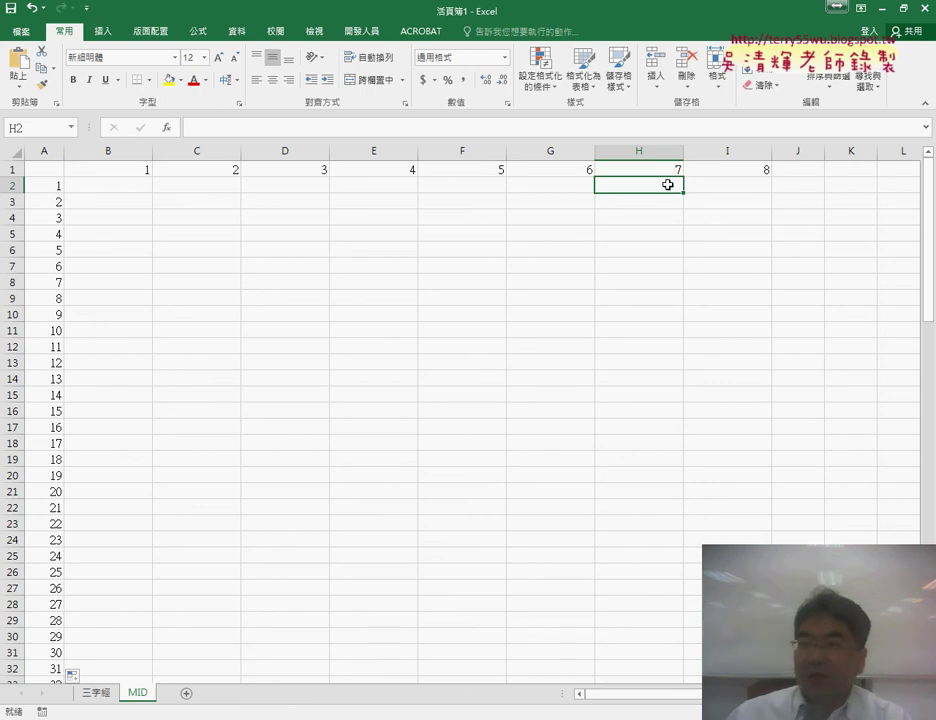
Step: Insert the MID function from the 文字 category into cell B2 of the MID sheet
click(116, 186)
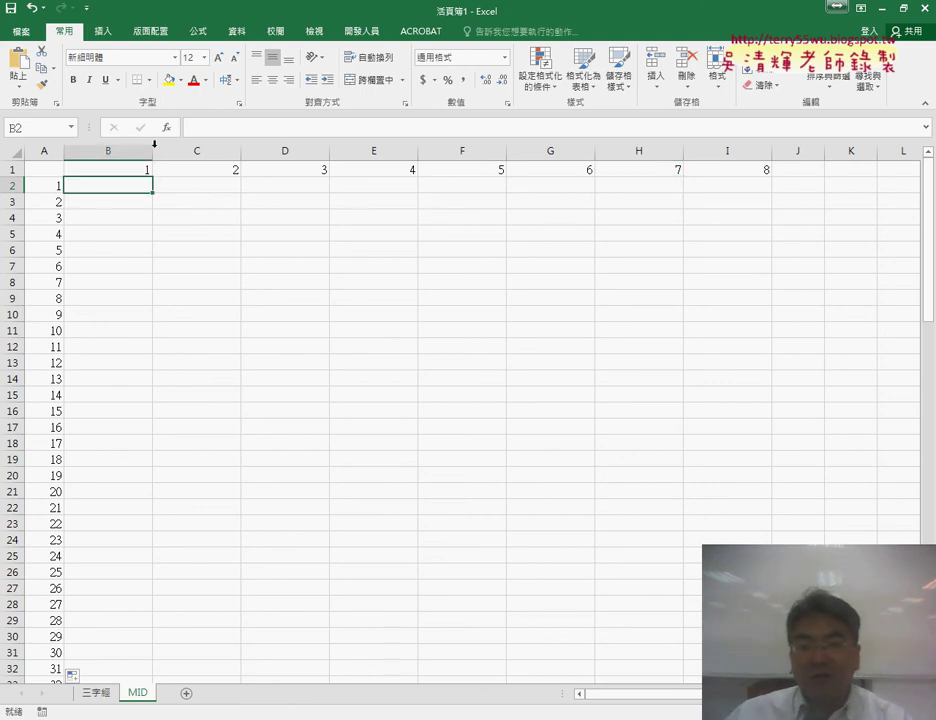
click(168, 128)
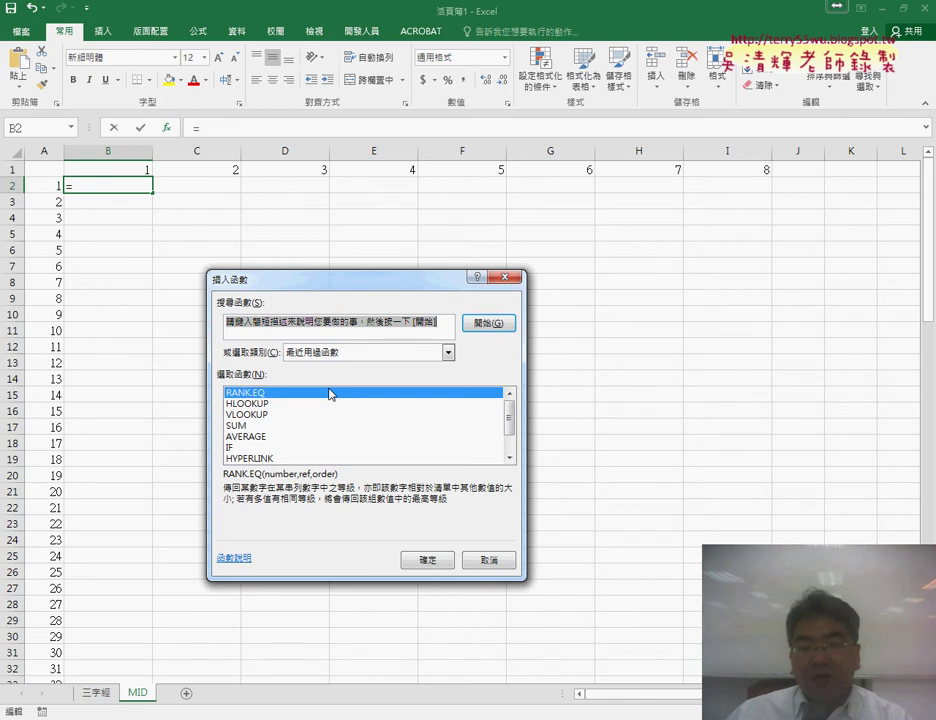
click(448, 352)
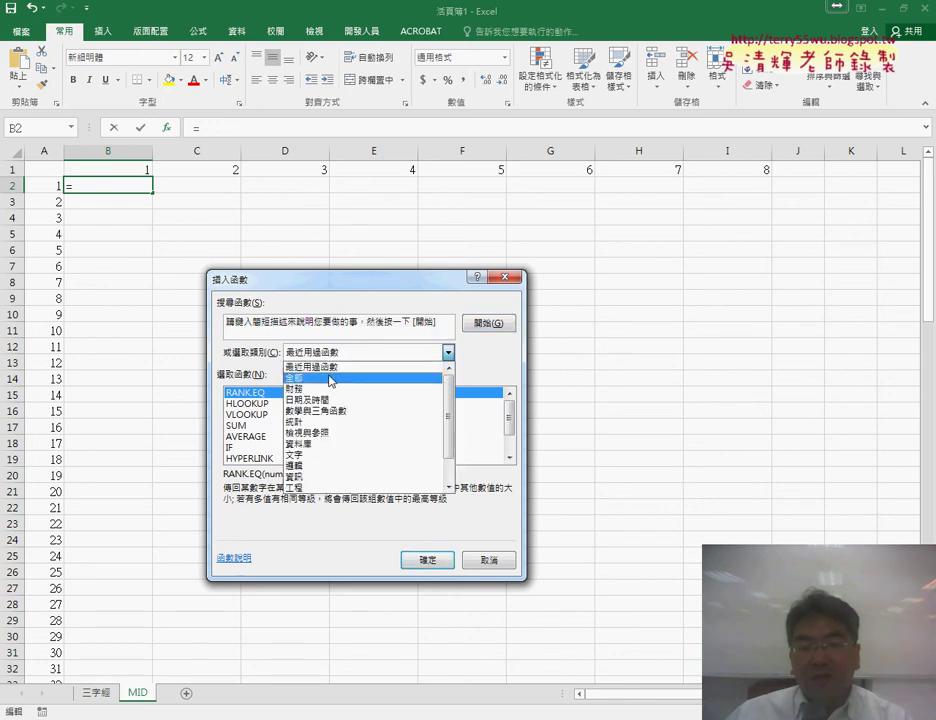
click(325, 459)
click(509, 414)
drag(512, 416, 512, 428)
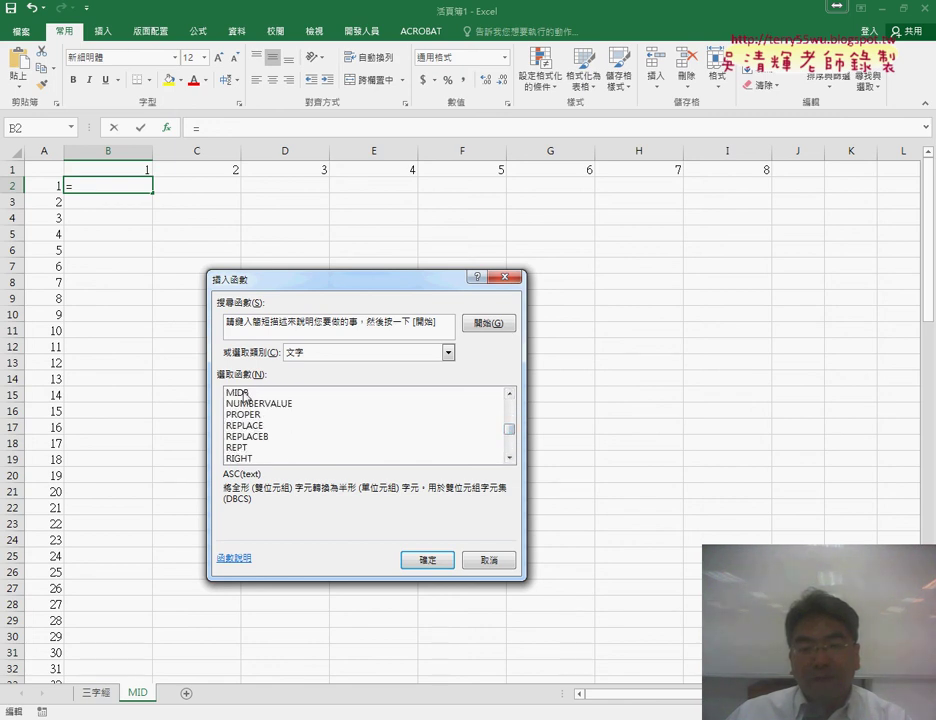
click(509, 393)
click(509, 393)
click(272, 404)
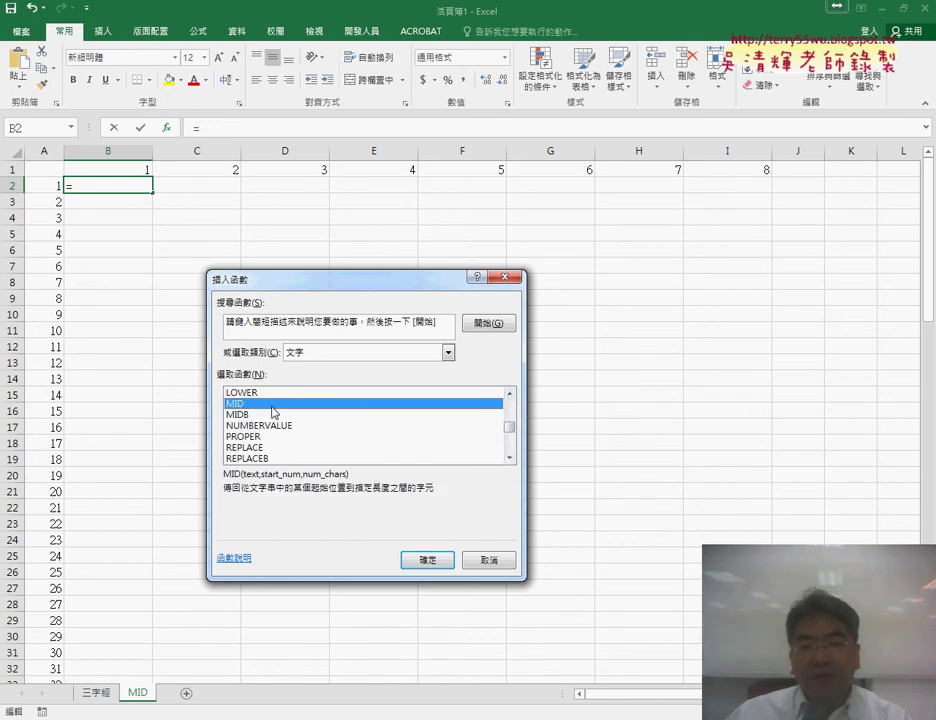
click(424, 560)
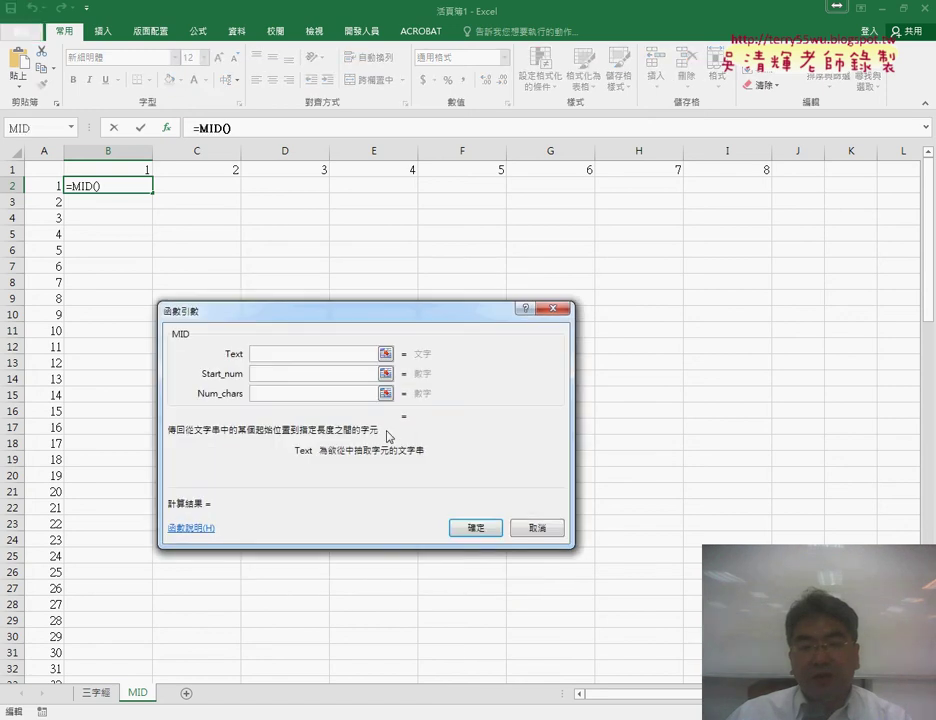
Step: Set B2's MID arguments to Text 三字經!A1, Start_num B1 and Num_chars 3, and fill the formula across to I2
drag(376, 318, 571, 194)
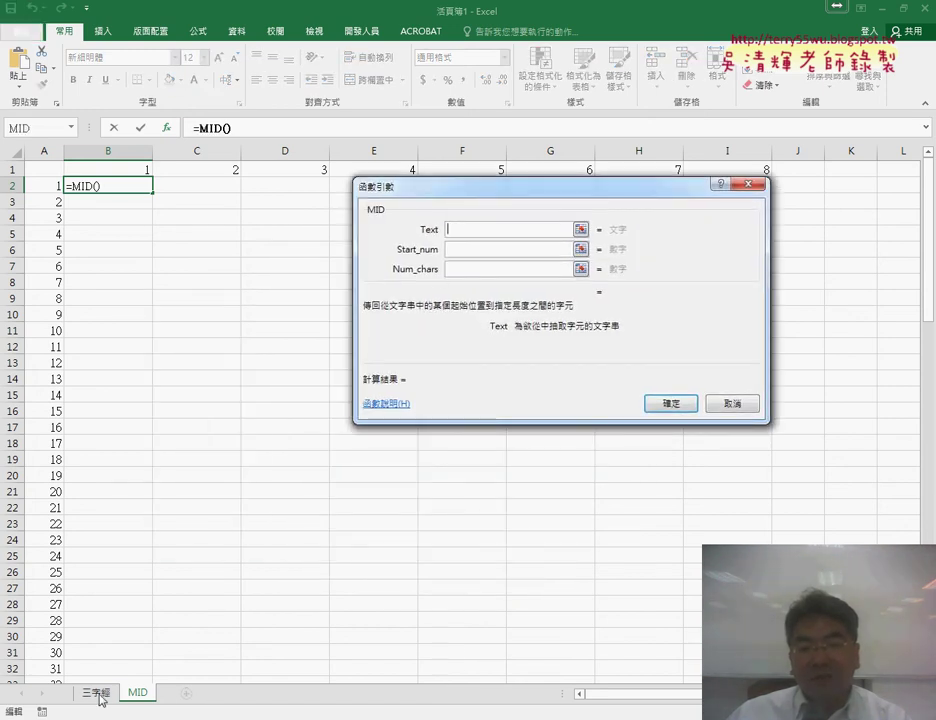
click(97, 693)
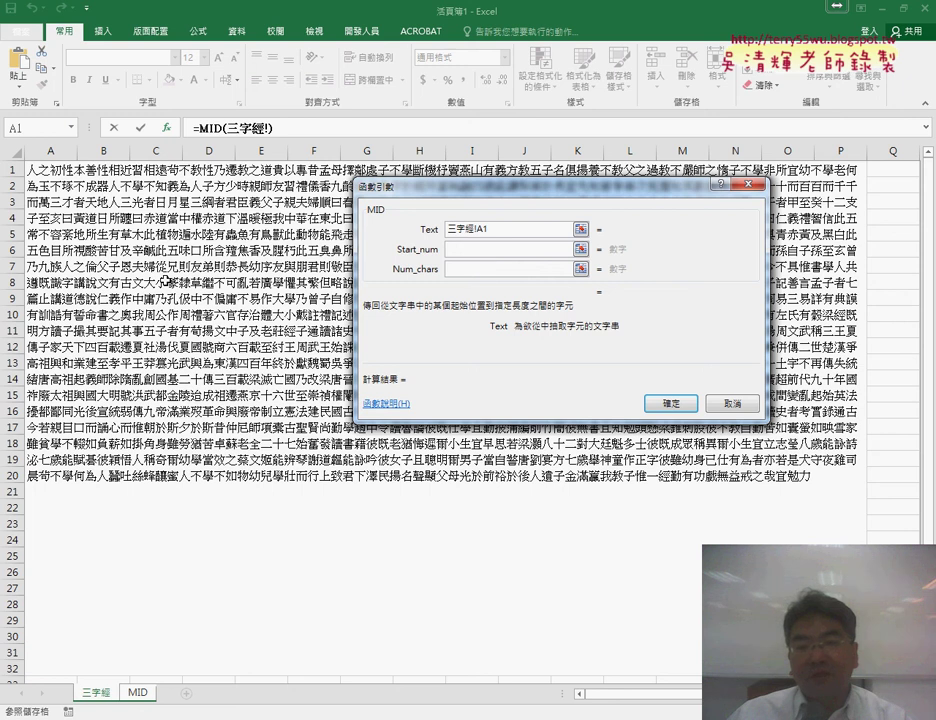
click(626, 408)
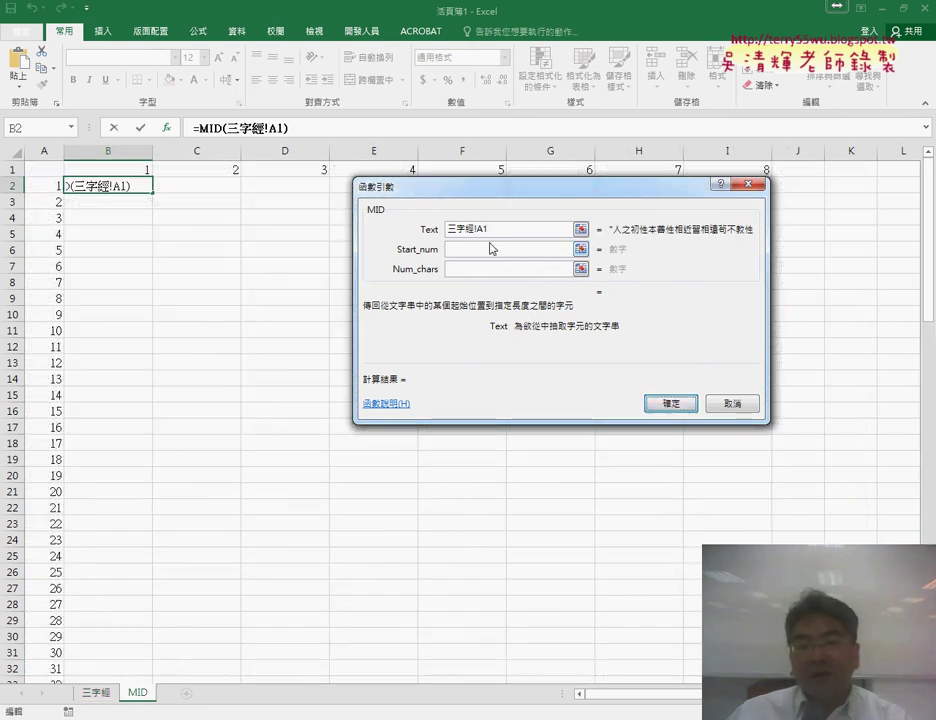
click(493, 249)
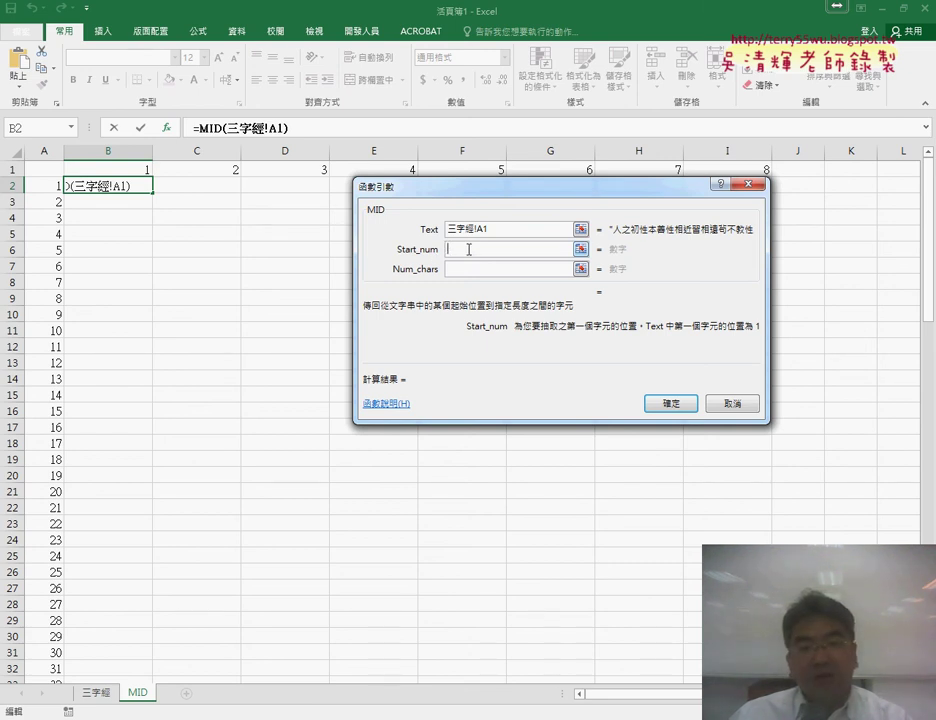
click(137, 171)
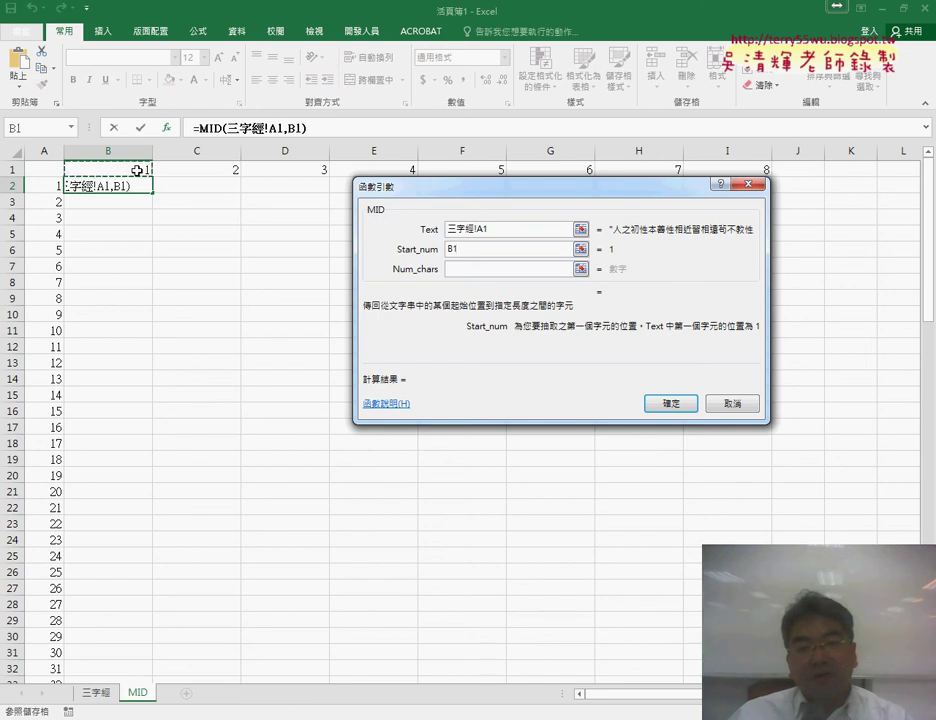
click(457, 269)
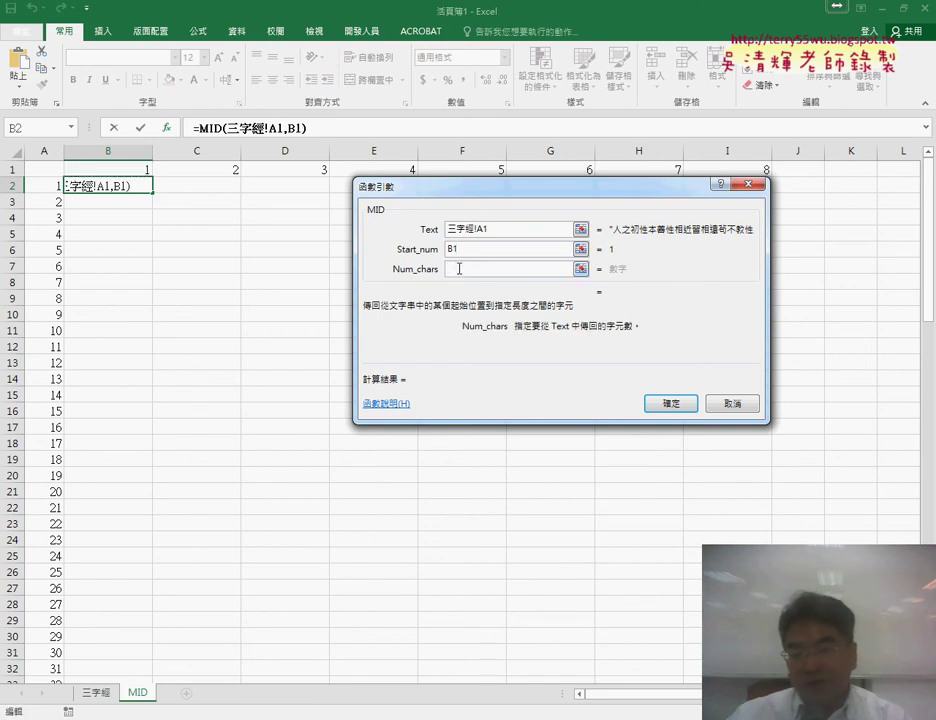
text(3)
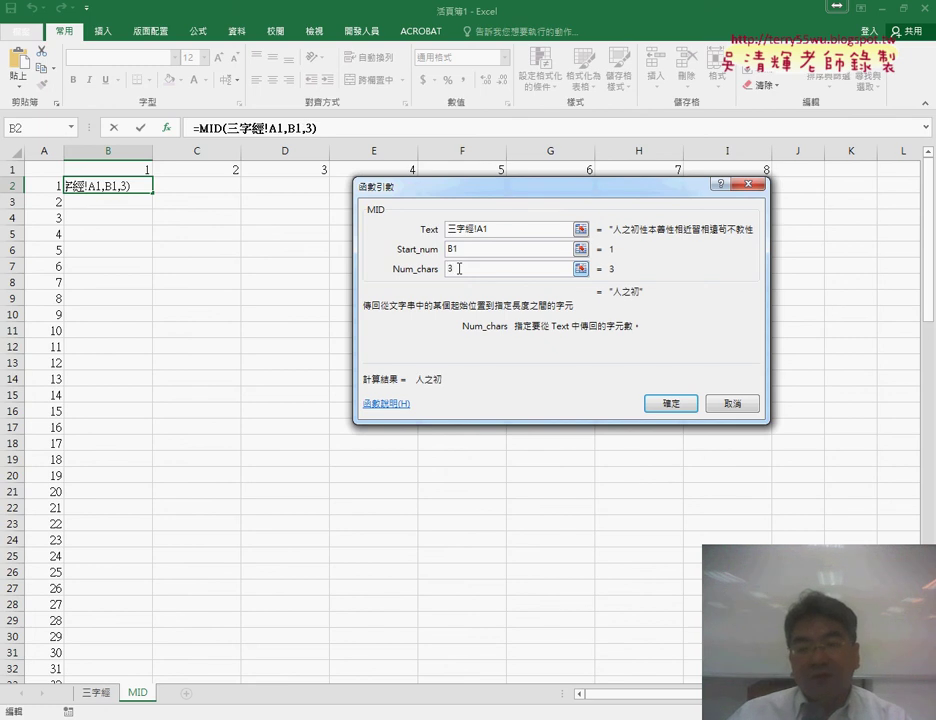
click(670, 405)
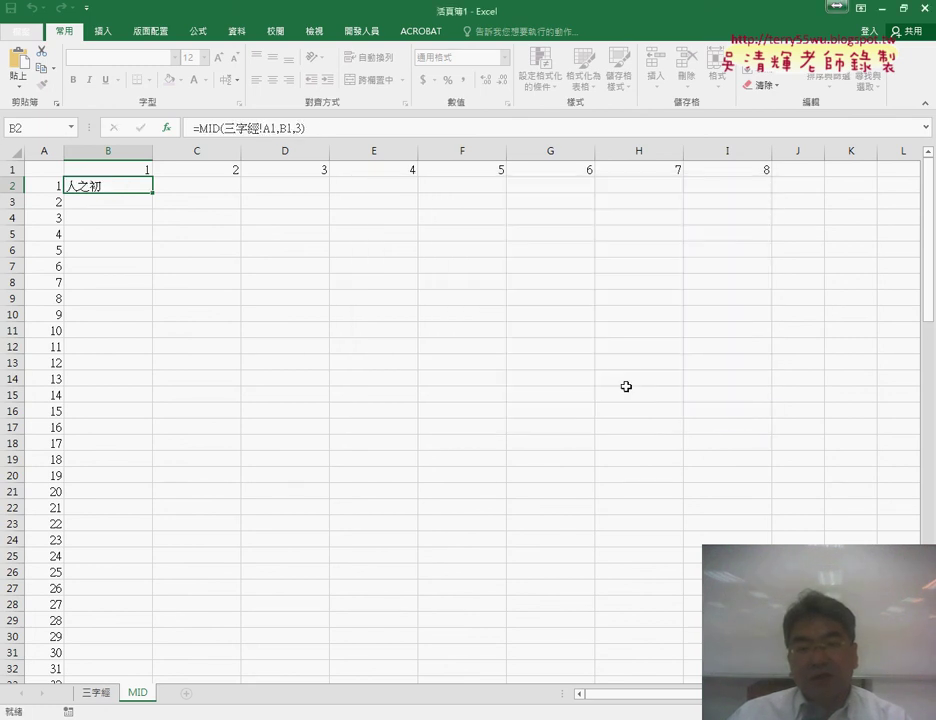
drag(155, 192, 766, 190)
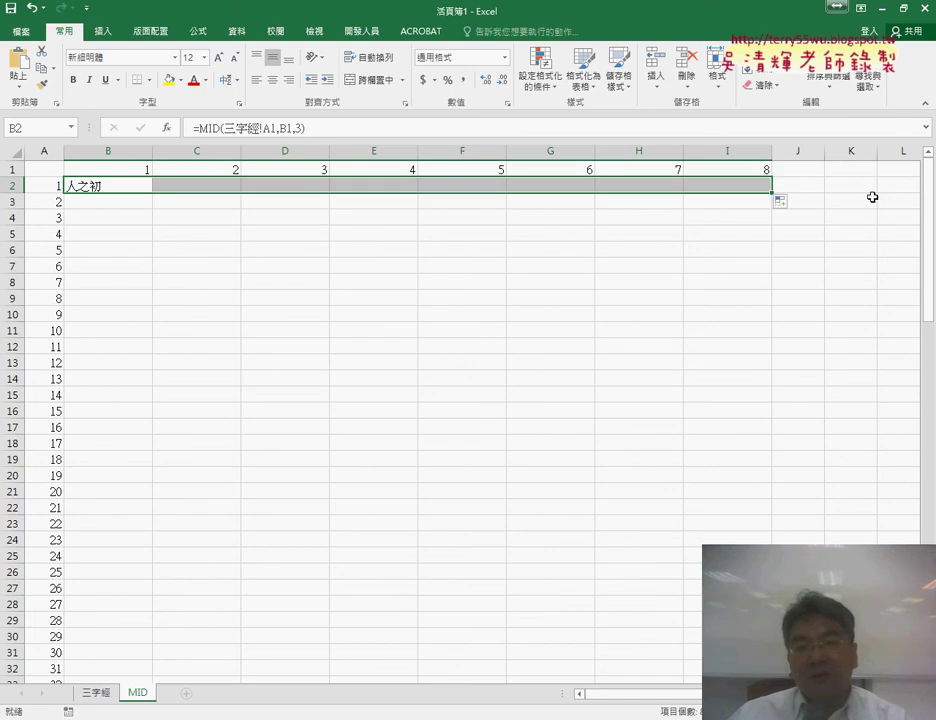
Step: Make the Text reference in B2's MID formula absolute as 三字經!$A$1 and refill the formula across to I2
click(117, 183)
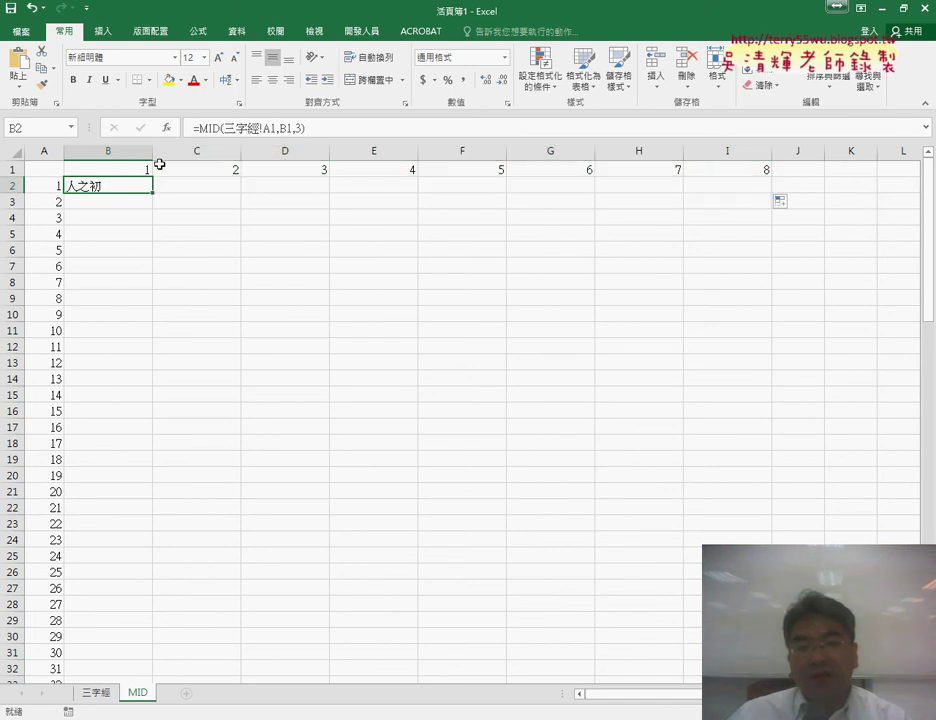
click(213, 128)
click(167, 128)
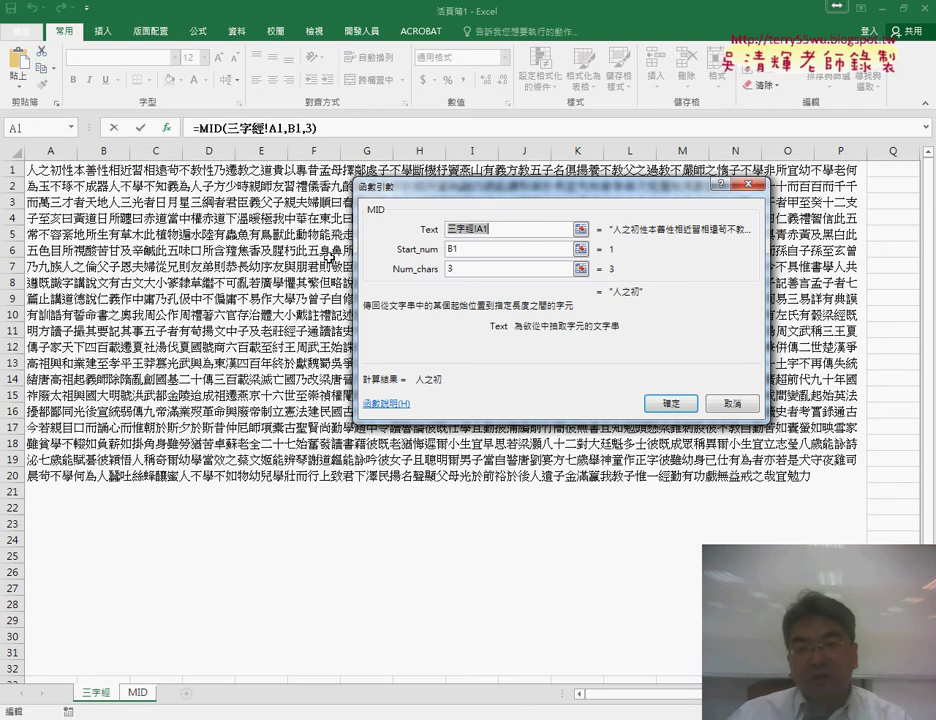
click(498, 230)
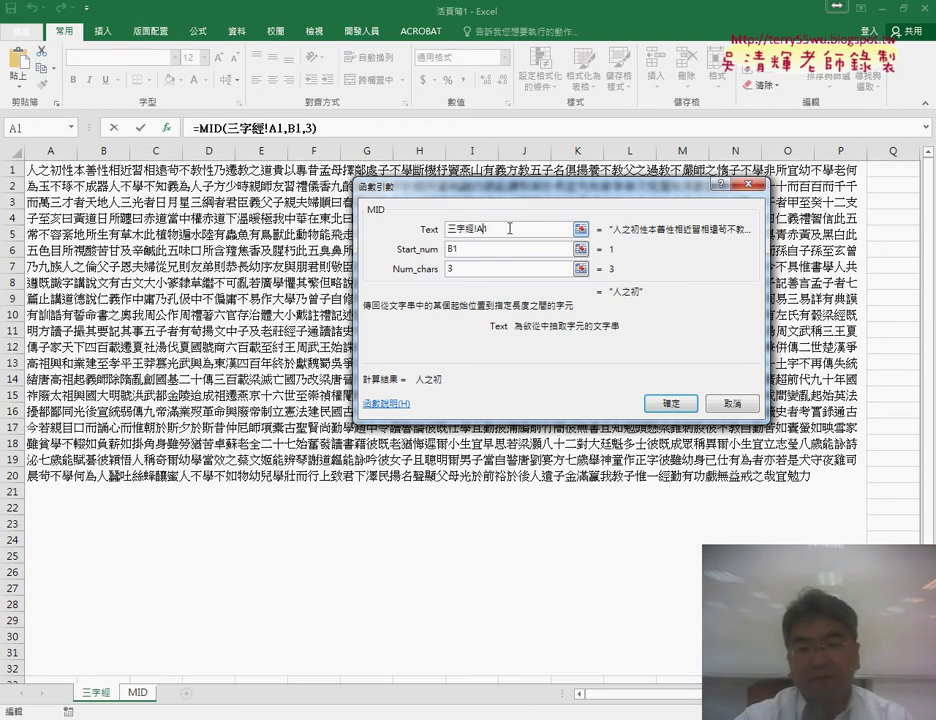
key(F4)
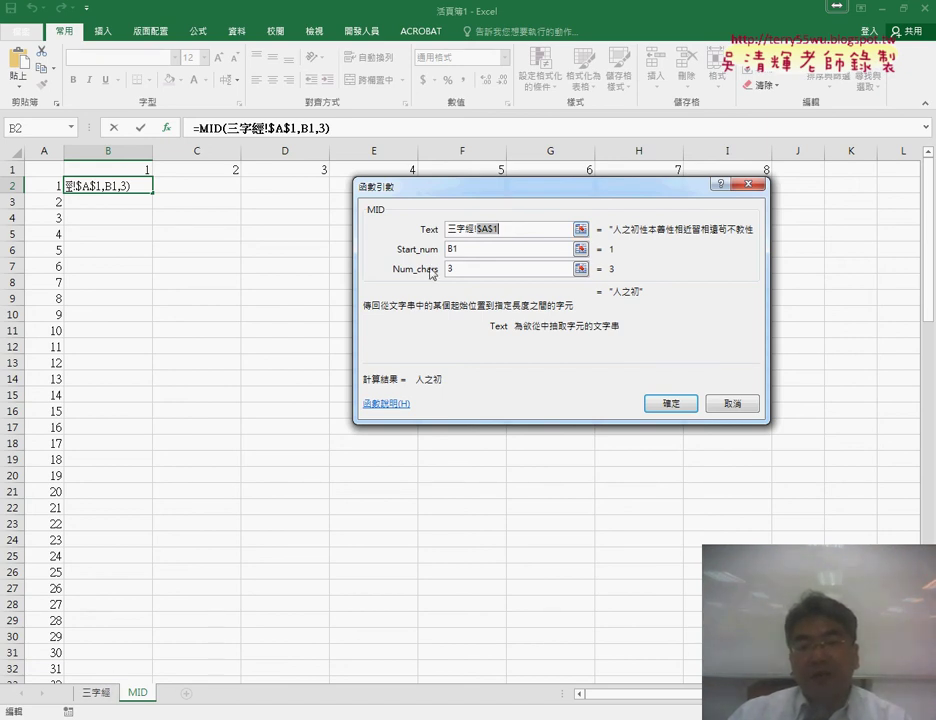
click(670, 403)
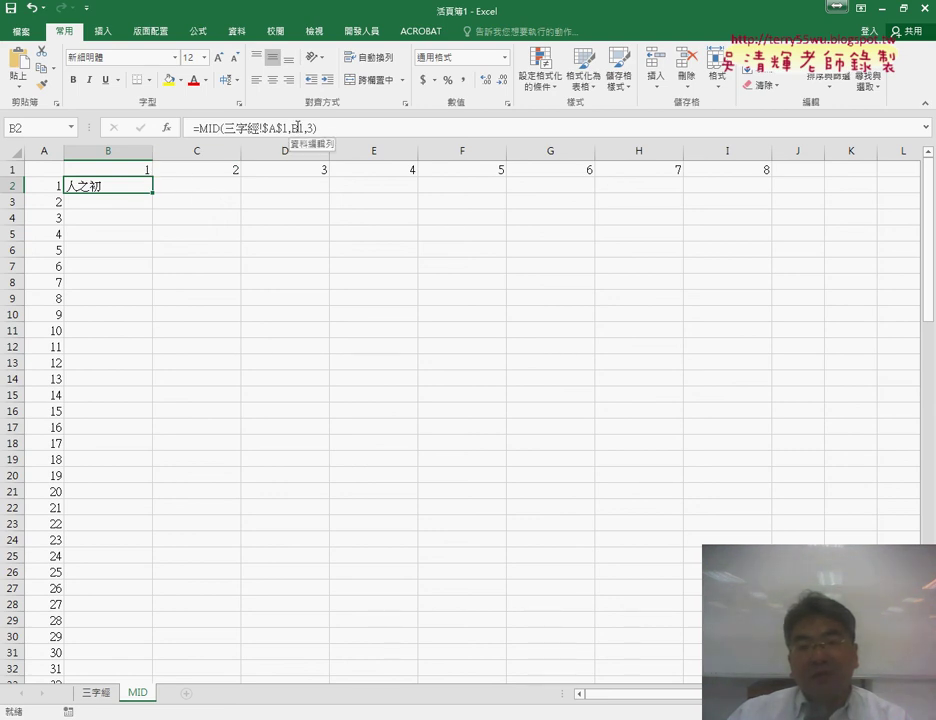
drag(153, 193, 767, 194)
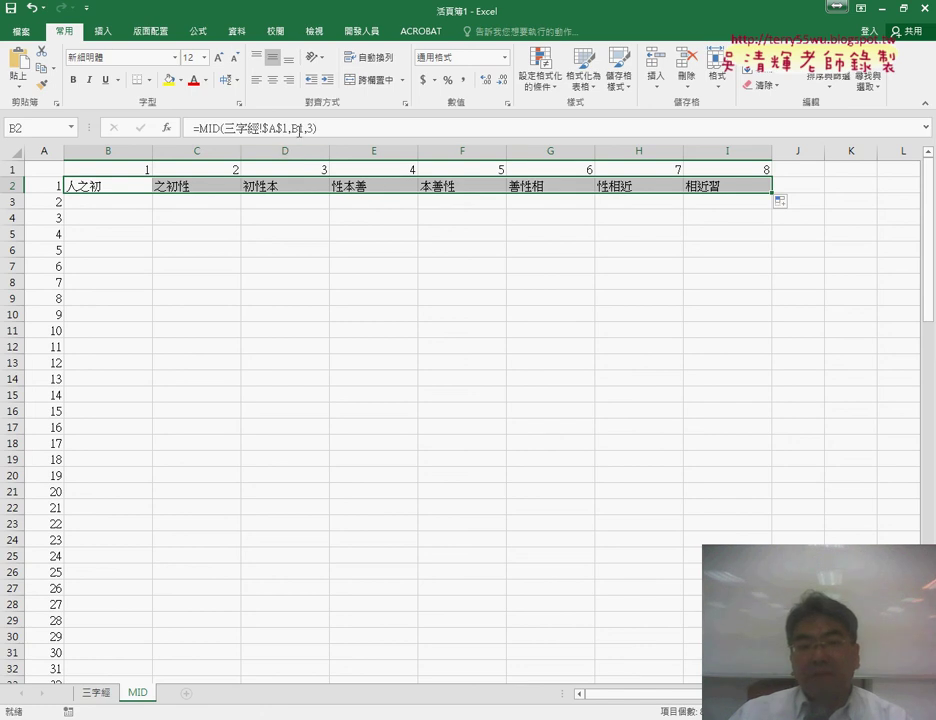
Step: Compare the row 1 numbers used as start positions and the row 2 phrases with the continuous text on the 三字經 sheet
click(211, 170)
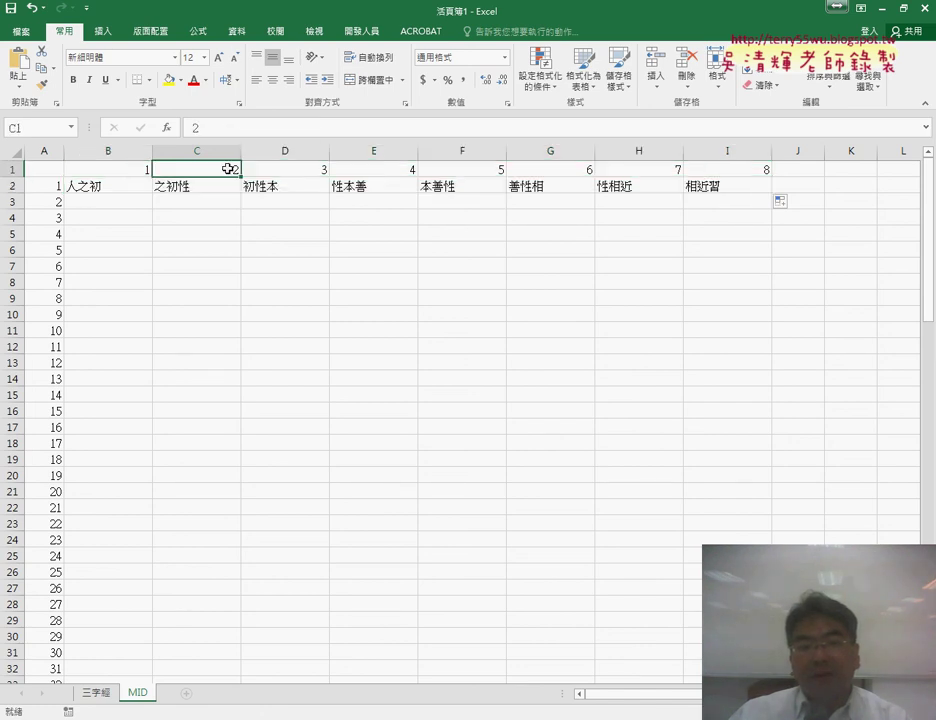
click(116, 168)
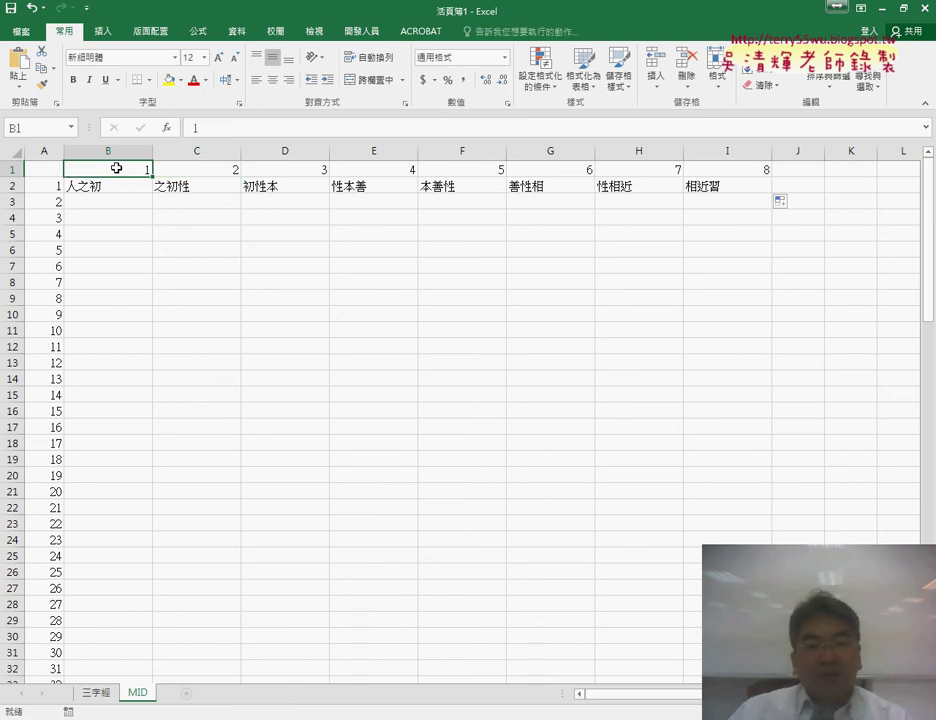
click(197, 172)
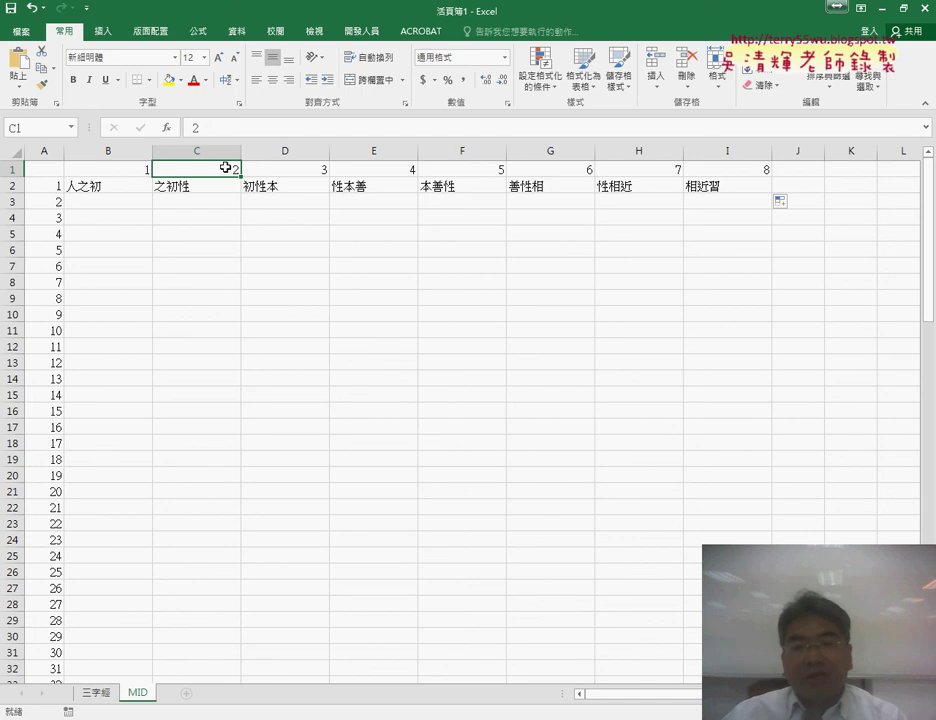
click(316, 170)
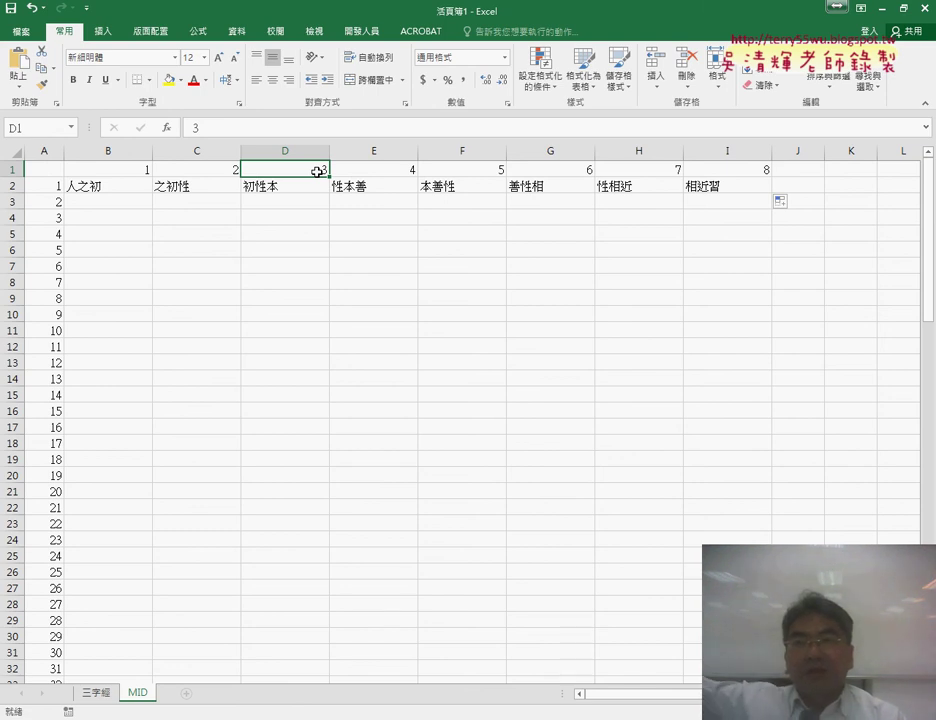
click(392, 172)
click(450, 173)
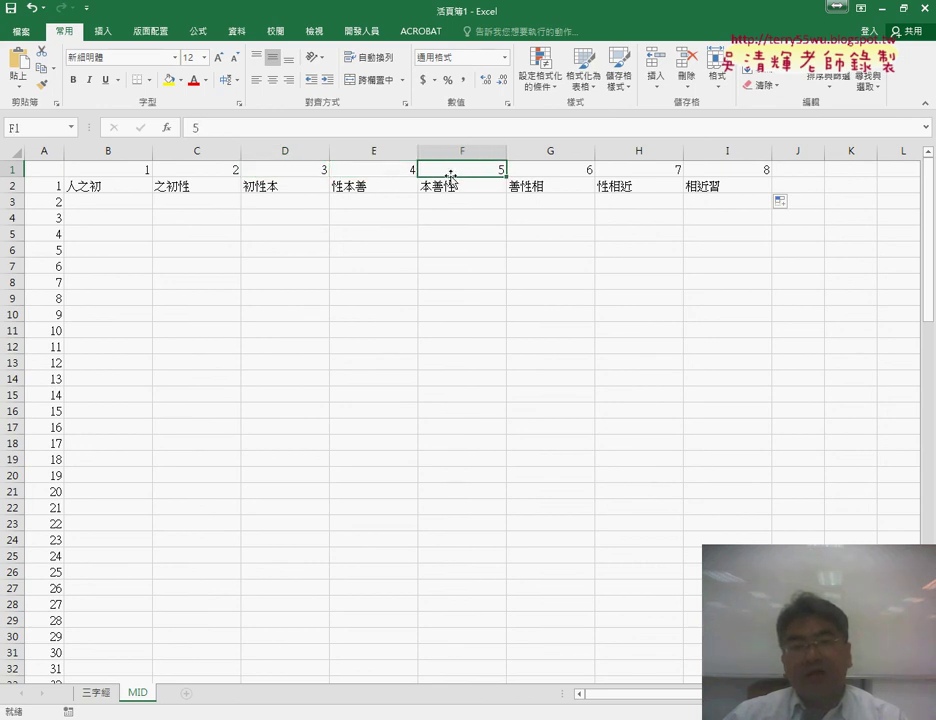
click(113, 188)
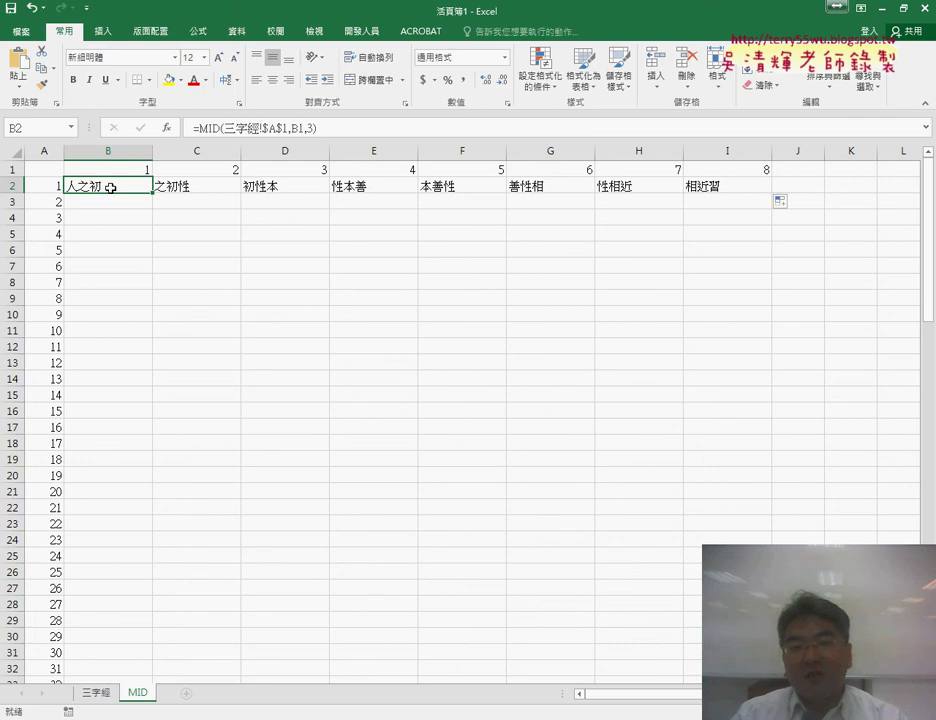
click(102, 688)
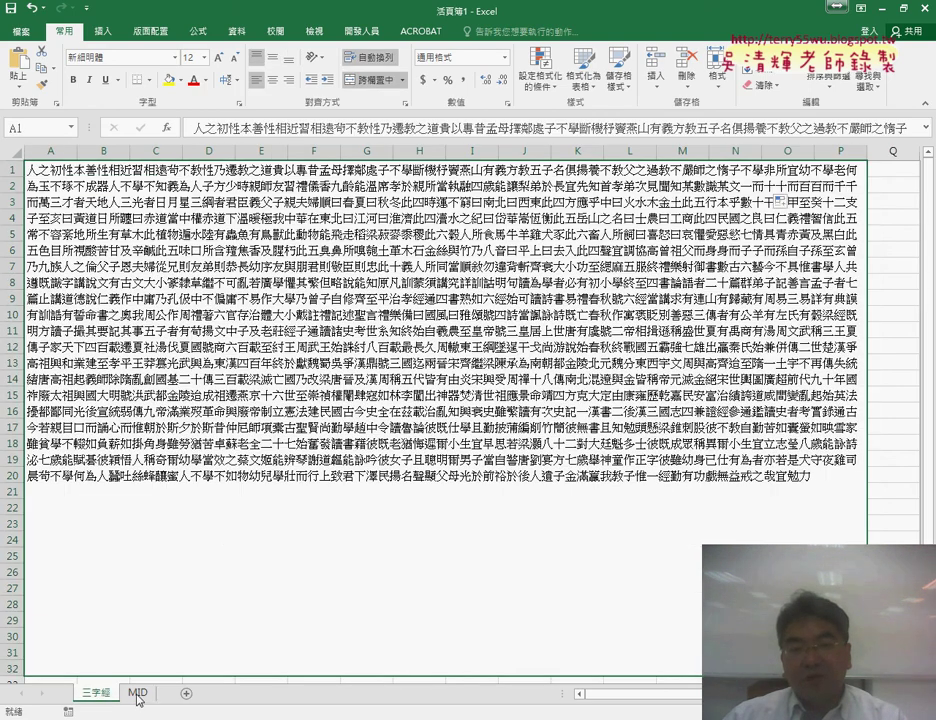
click(137, 699)
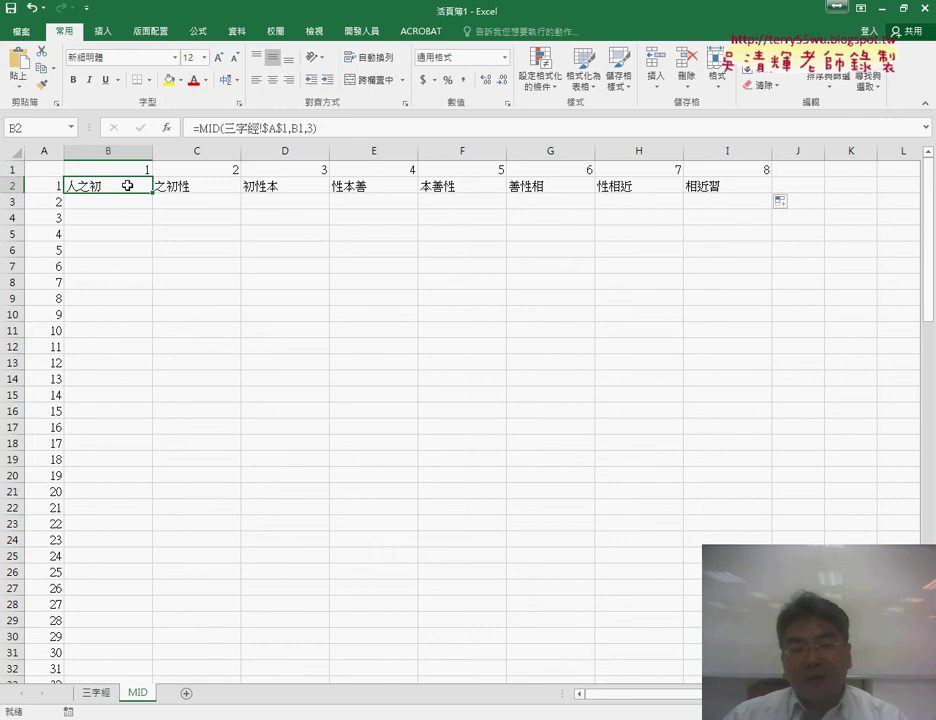
click(97, 693)
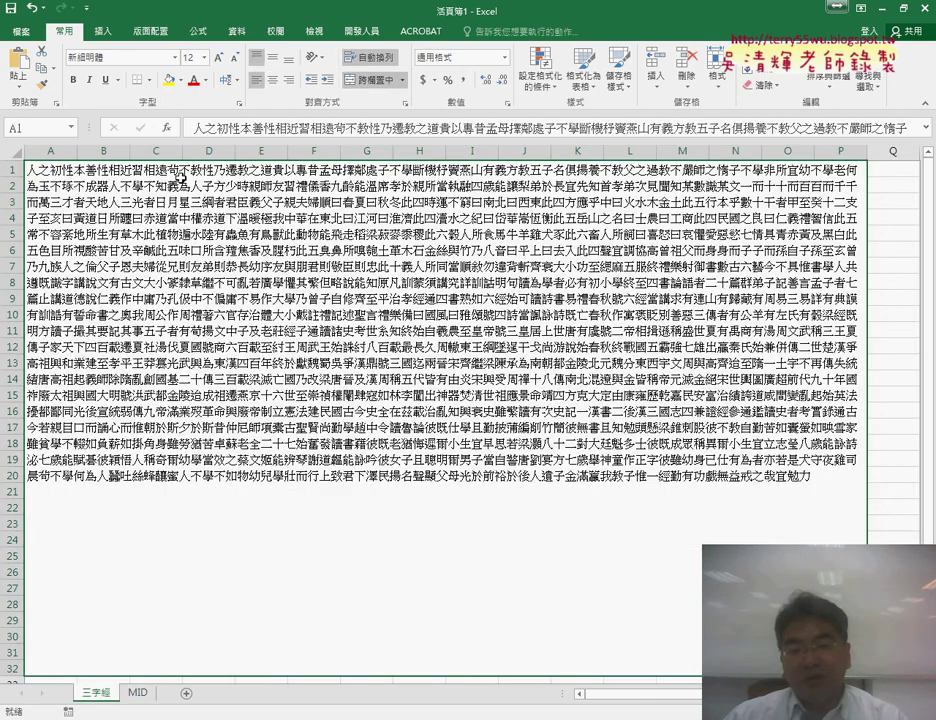
Step: Select columns B through I on the MID sheet
click(137, 692)
drag(109, 151, 756, 136)
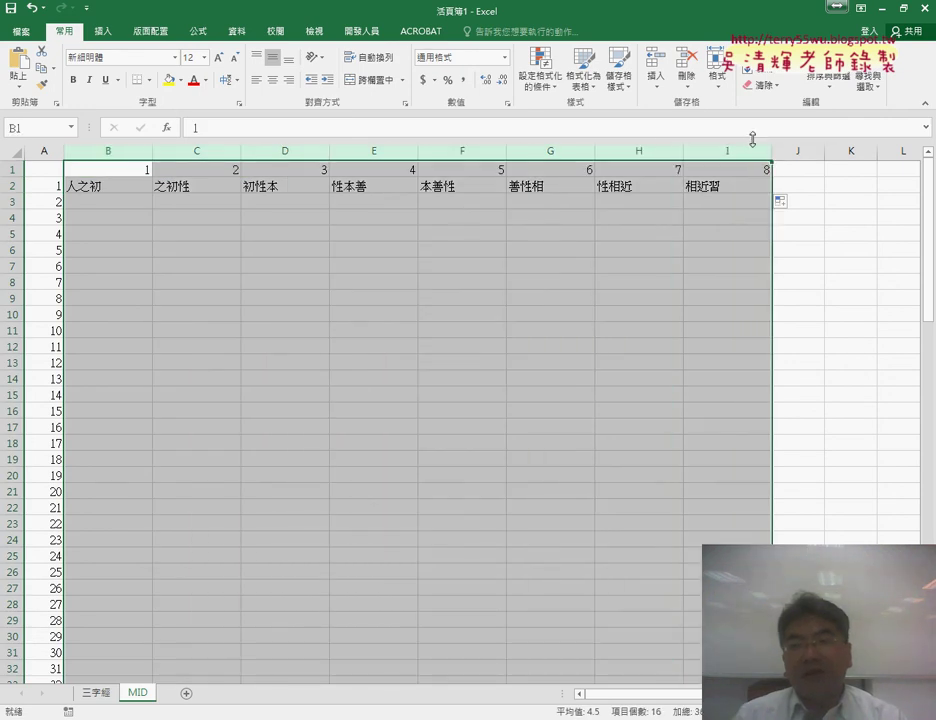